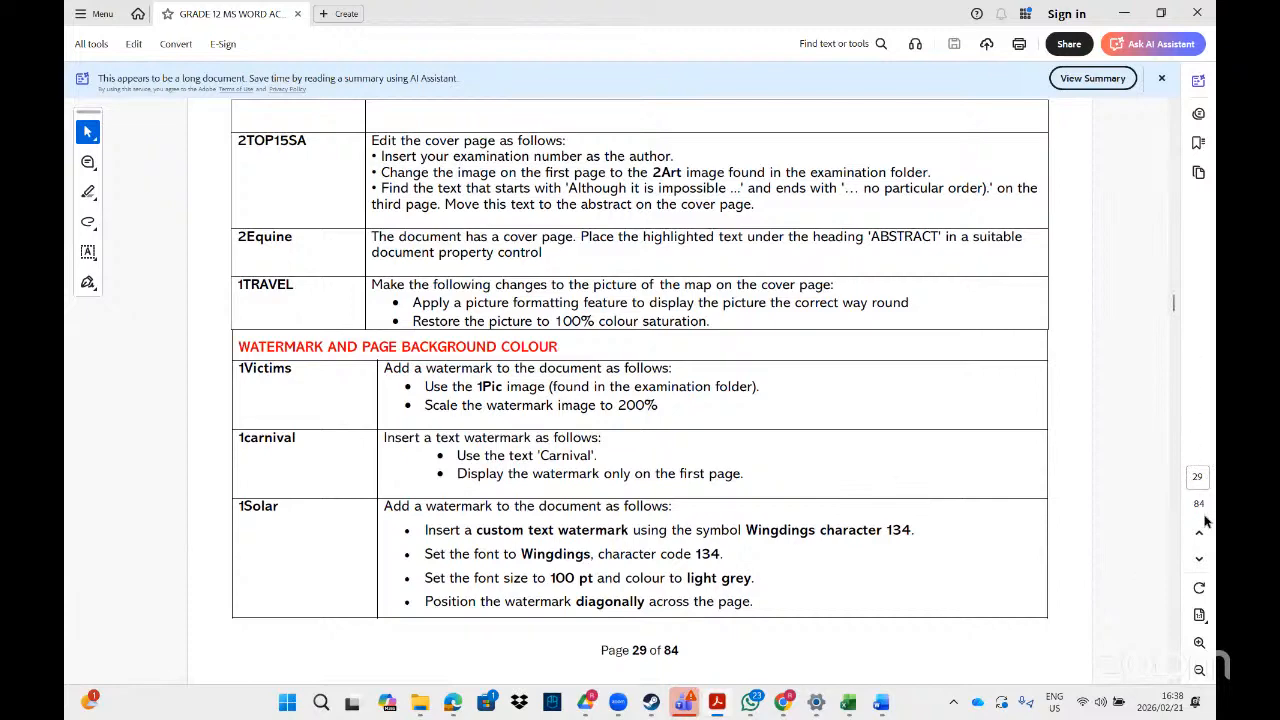
# Read the 1Solar watermark instructions under 'Watermark and page background colour' in the PDF.
pyautogui.click(1200, 642)
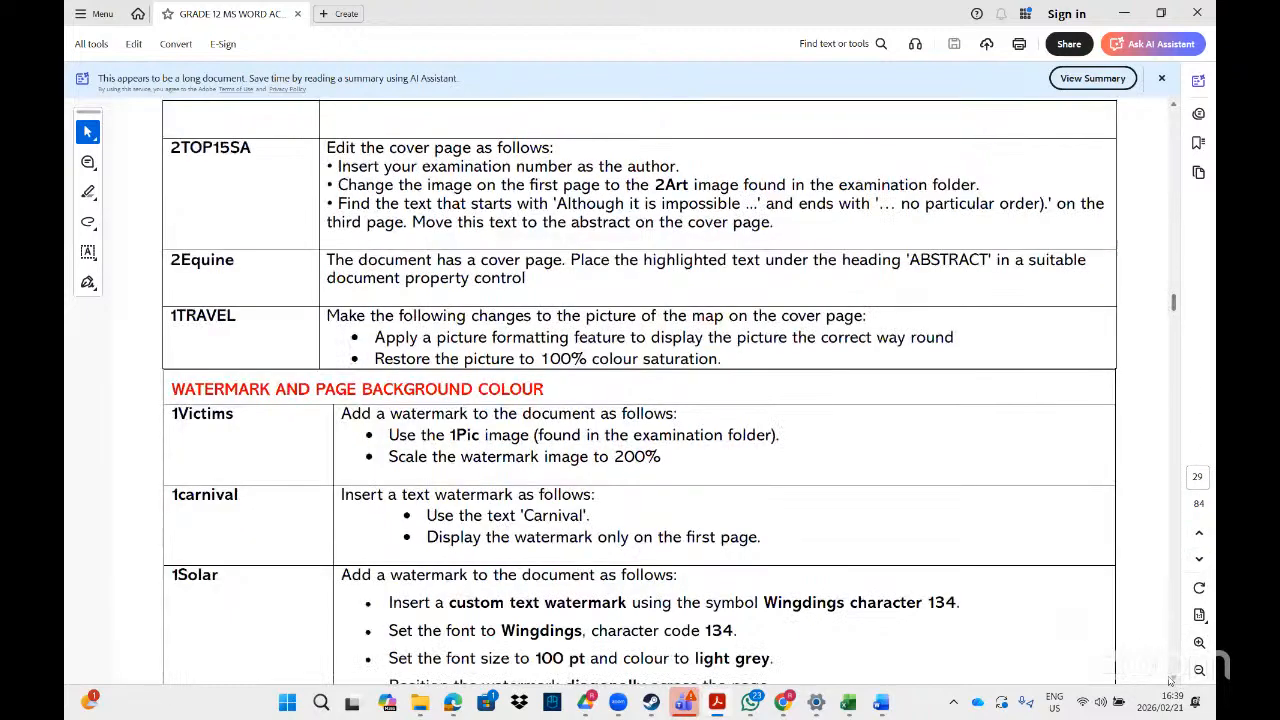
pyautogui.scroll(-2, 1174, 682)
pyautogui.scroll(-2, 1175, 682)
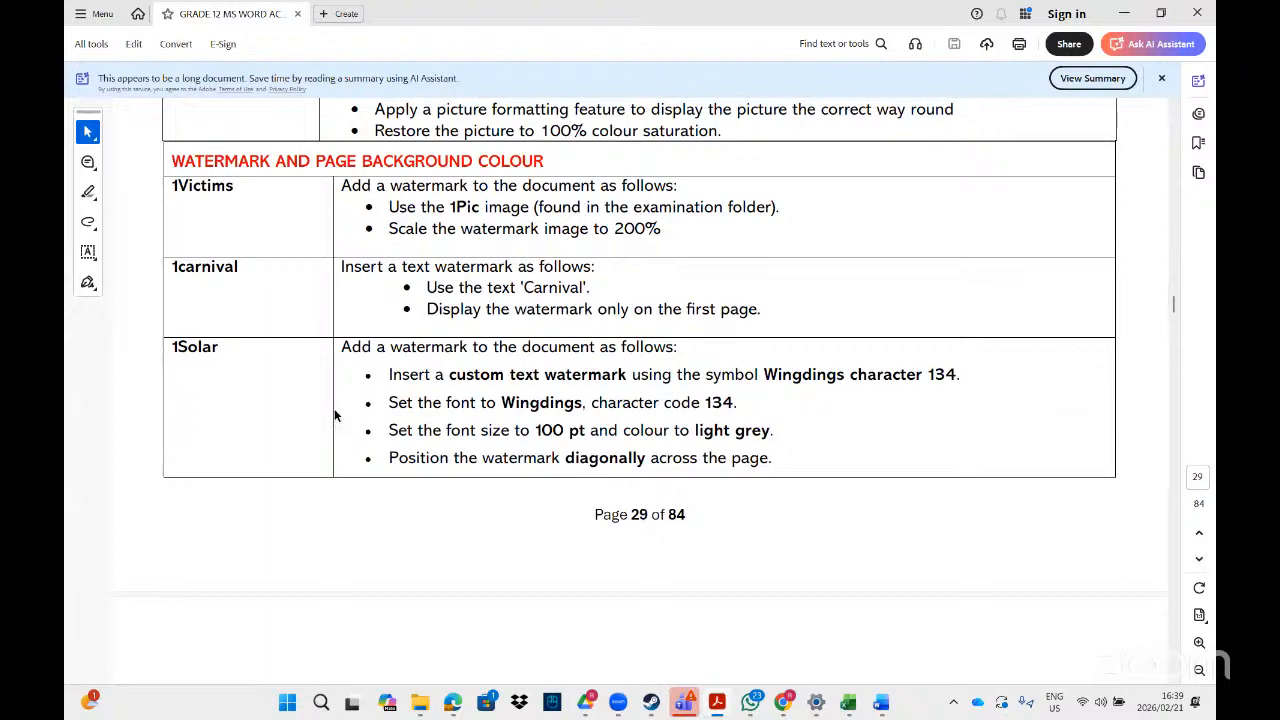
# Switch to the File Explorer window with the MS Word folder search results and search for "1sol".
pyautogui.moveTo(421, 705)
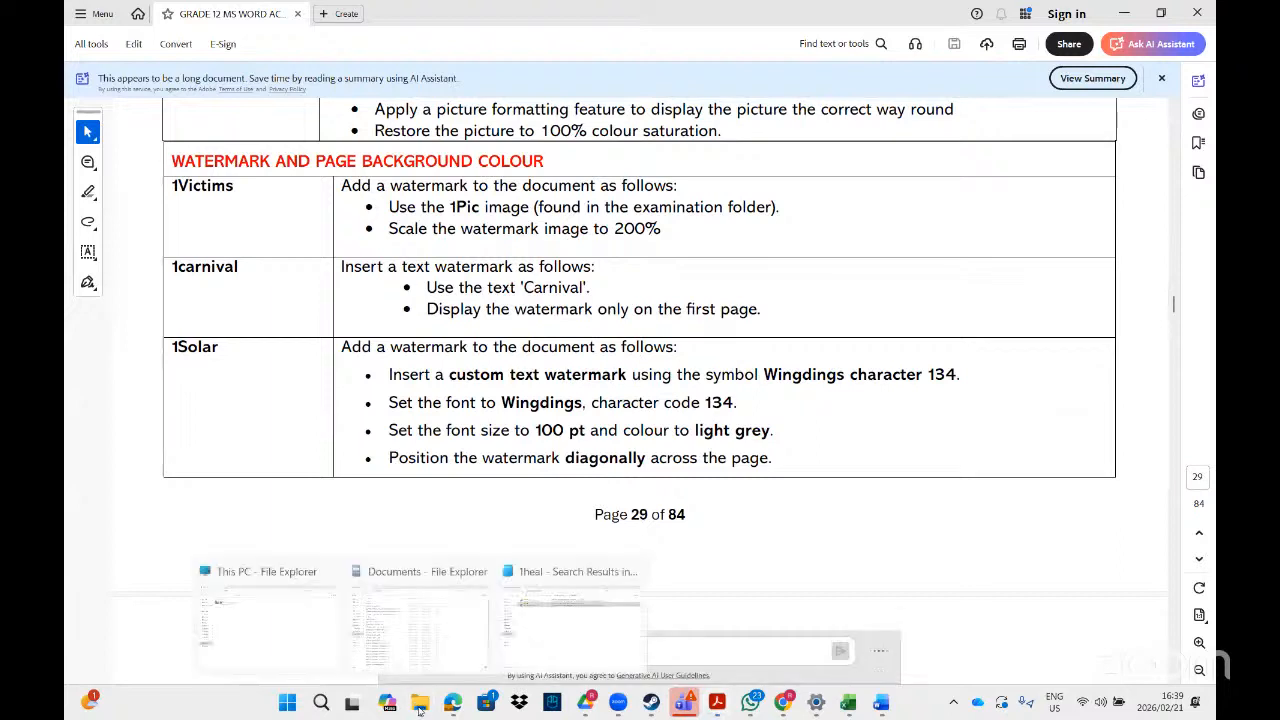
pyautogui.click(573, 632)
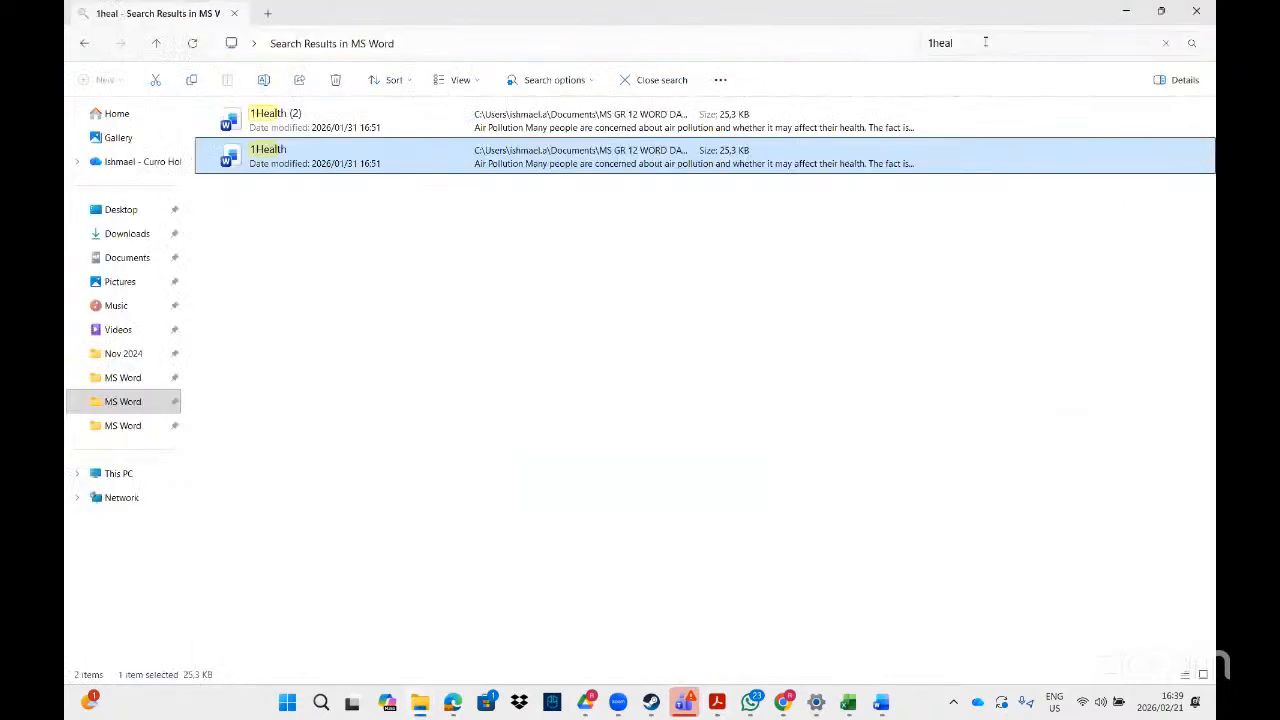
pyautogui.press('BackSpace')
pyautogui.press('BackSpace')
pyautogui.press('BackSpace')
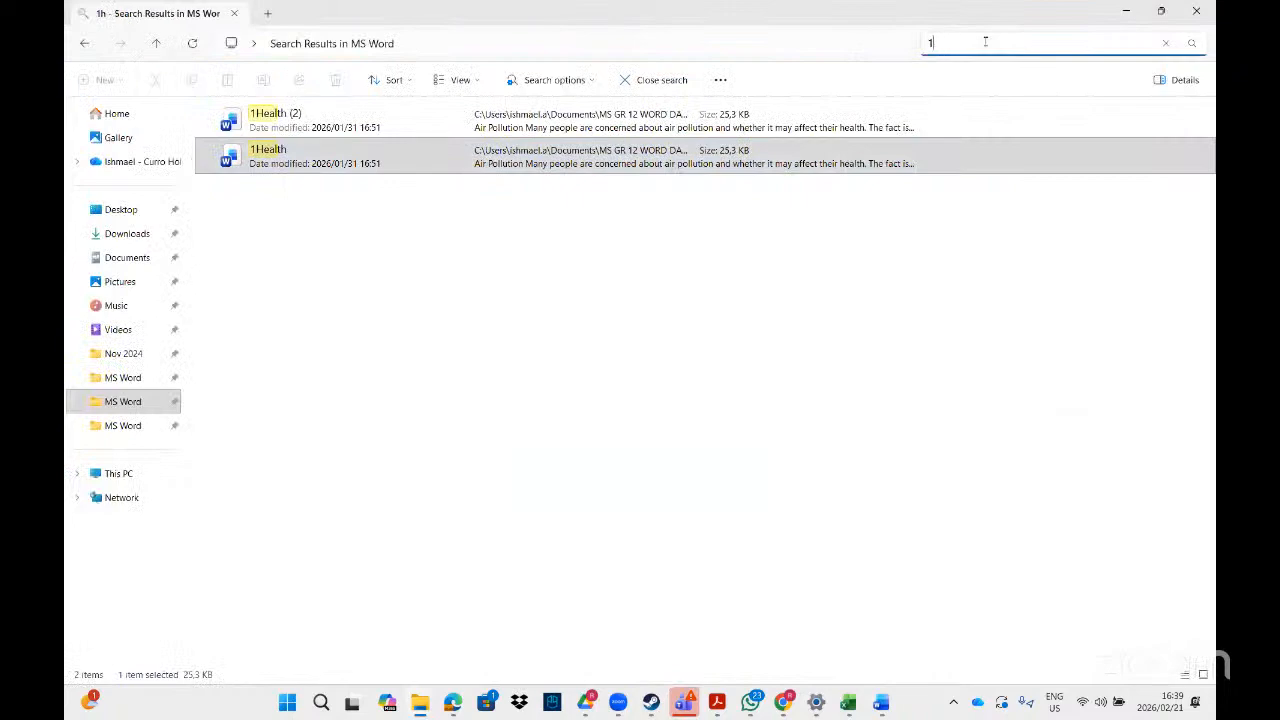
pyautogui.write('sol')
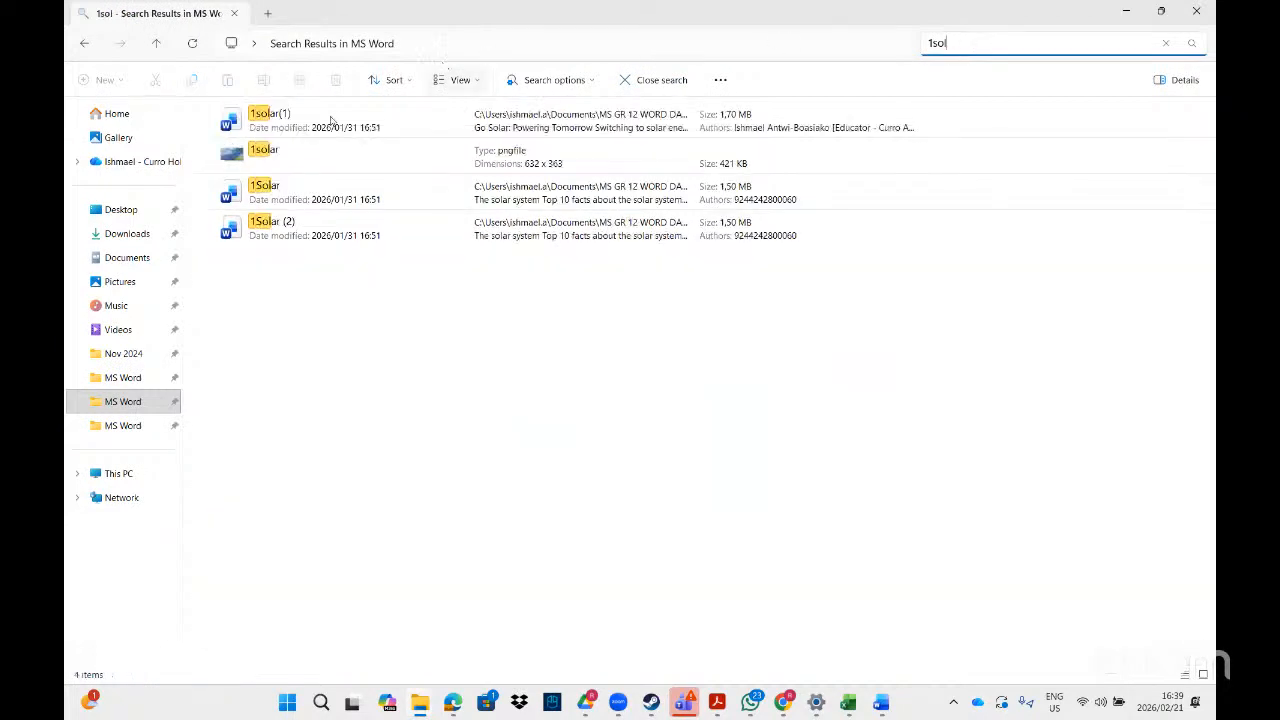
# Open the 1Solar Word document from the search results.
pyautogui.click(283, 165)
pyautogui.doubleClick(283, 160)
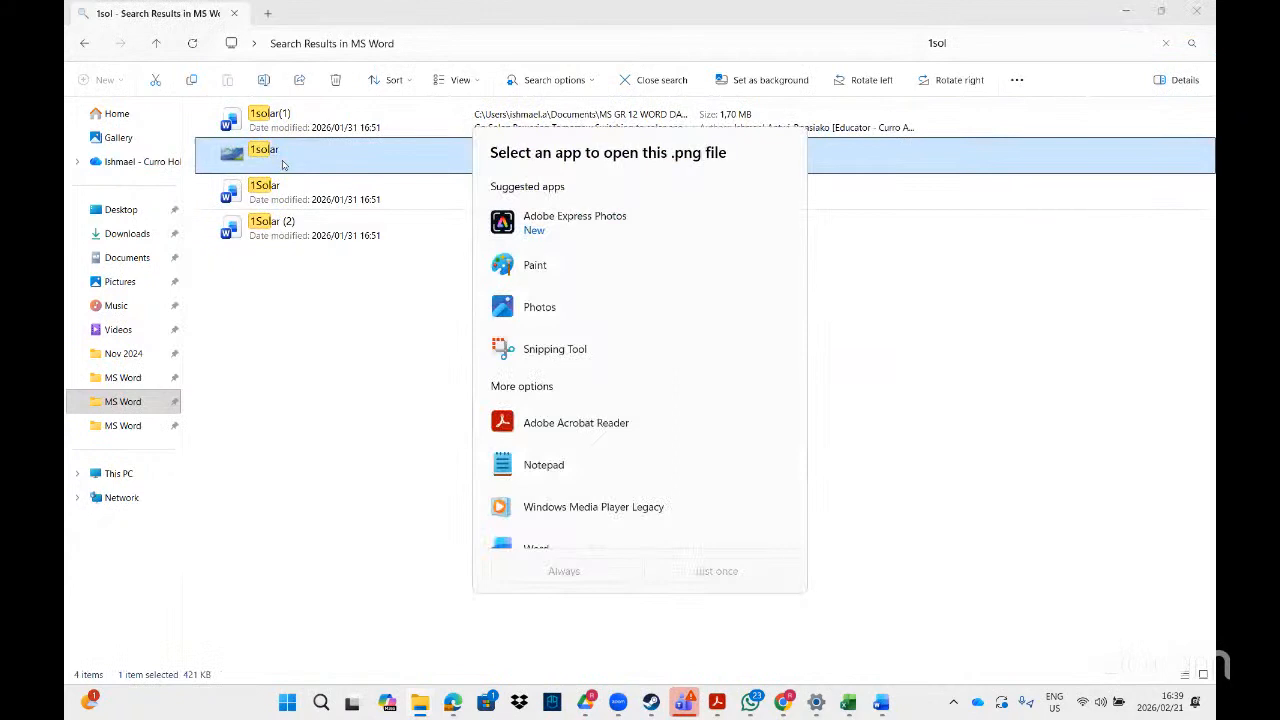
pyautogui.click(306, 189)
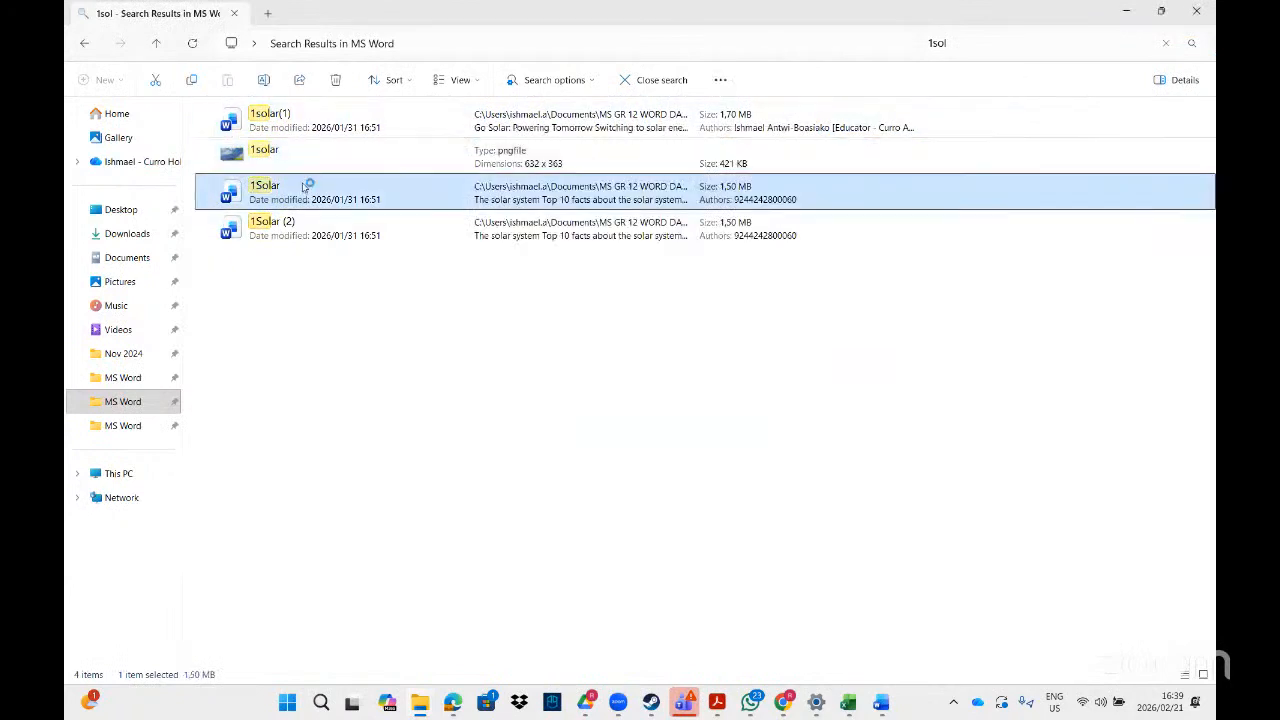
pyautogui.doubleClick(306, 189)
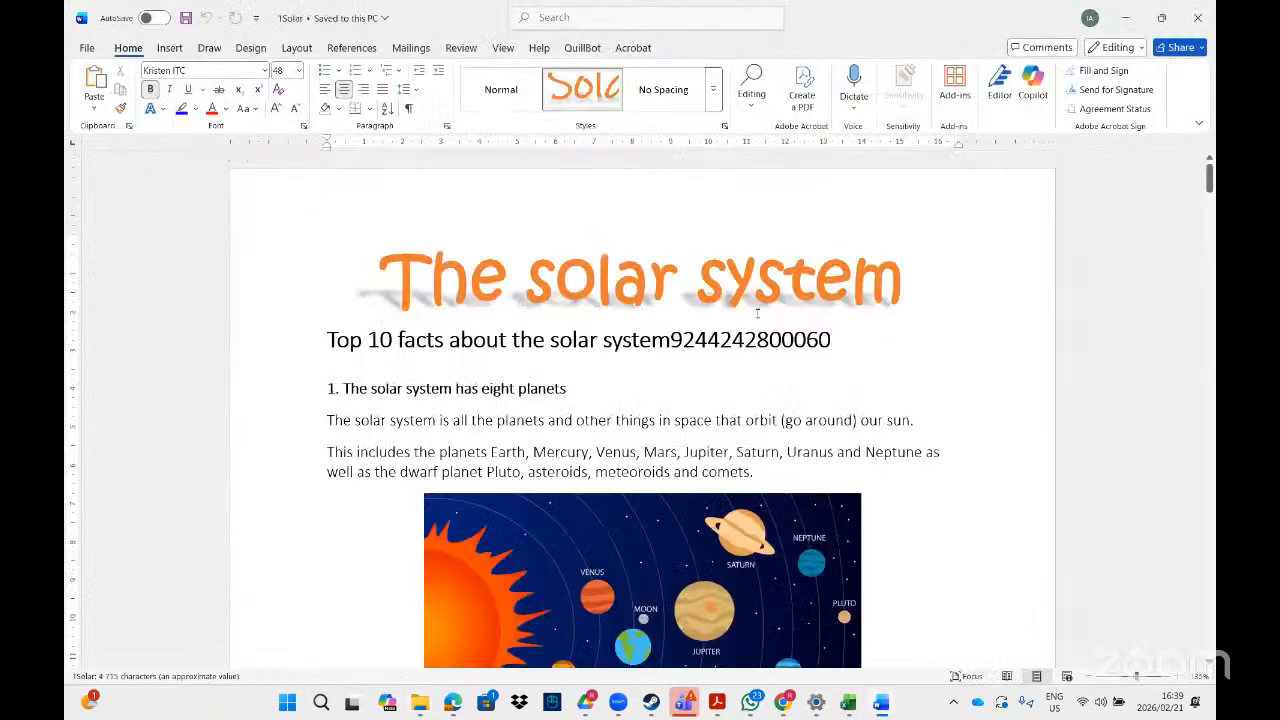
# Check the 1Solar watermark instructions again in the PDF in Acrobat and return to the Word document.
pyautogui.click(718, 708)
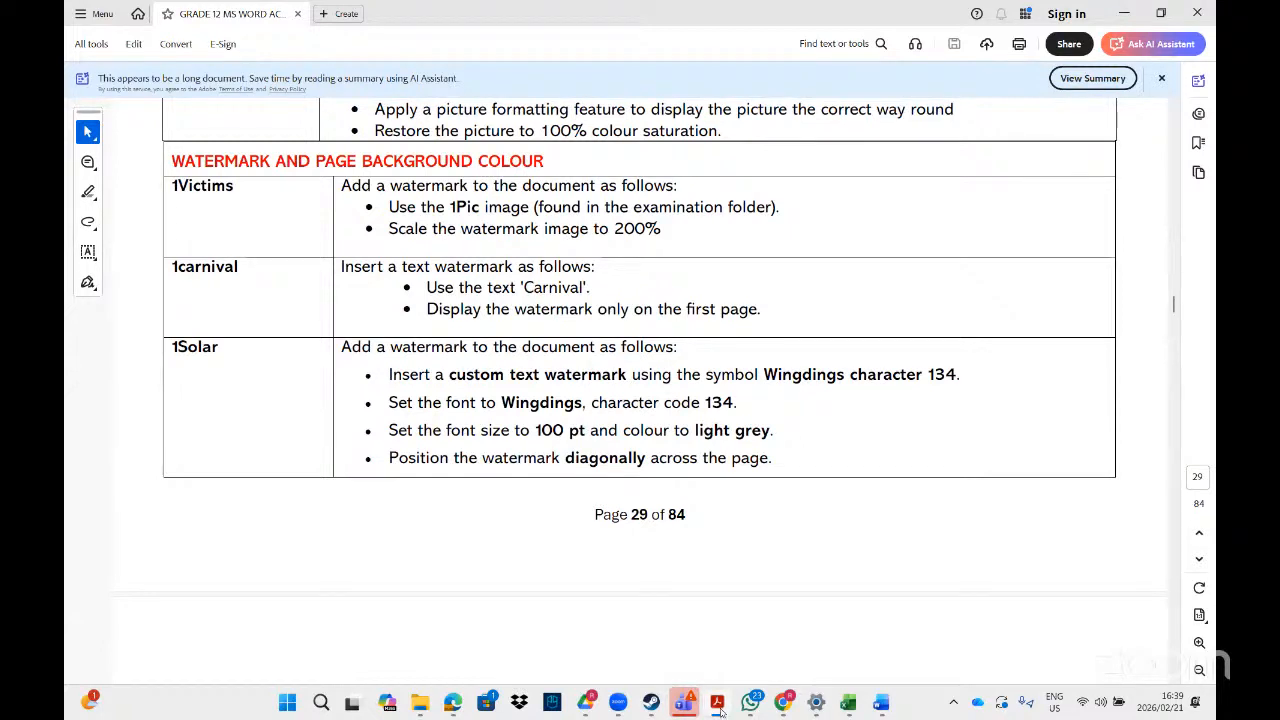
pyautogui.click(718, 704)
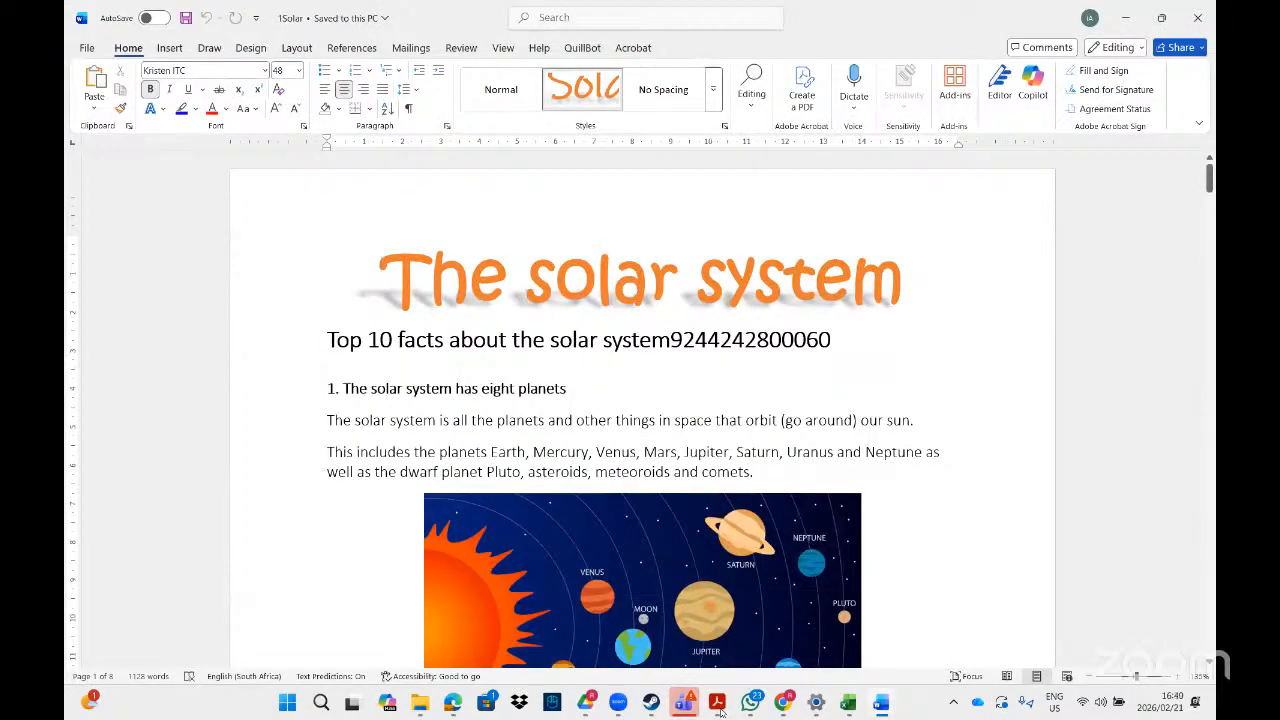
pyautogui.click(718, 704)
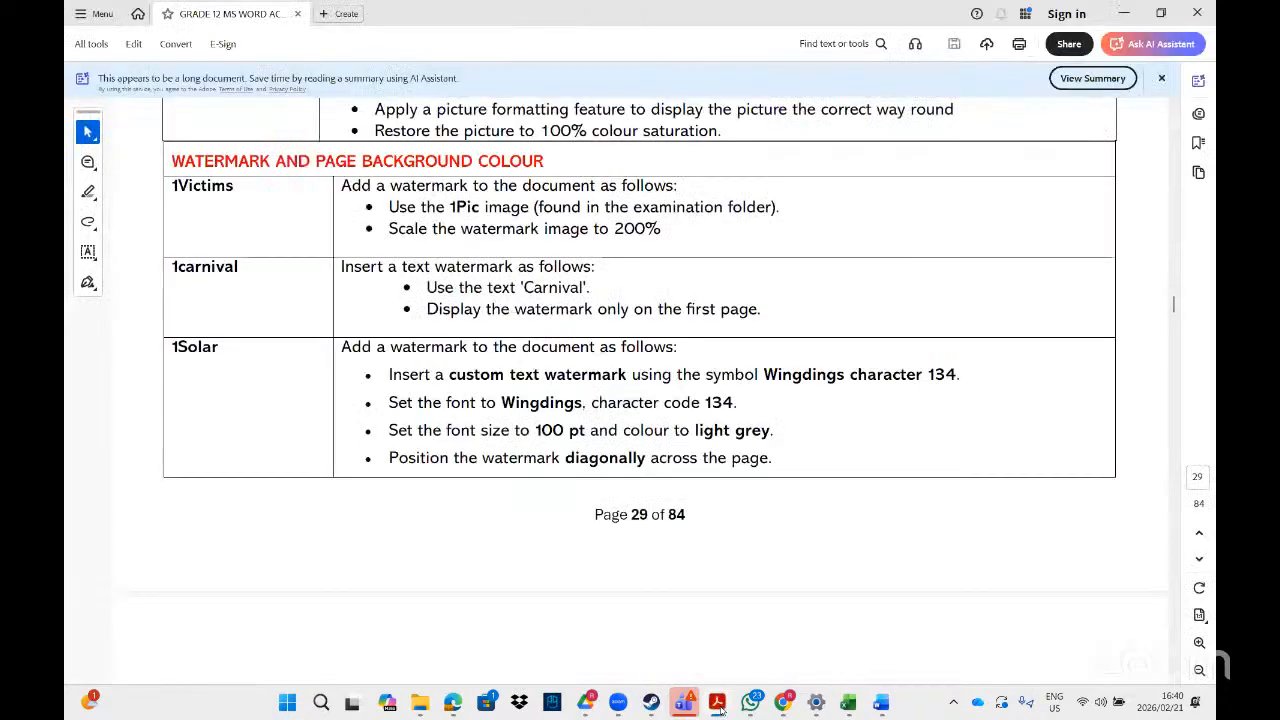
pyautogui.click(718, 704)
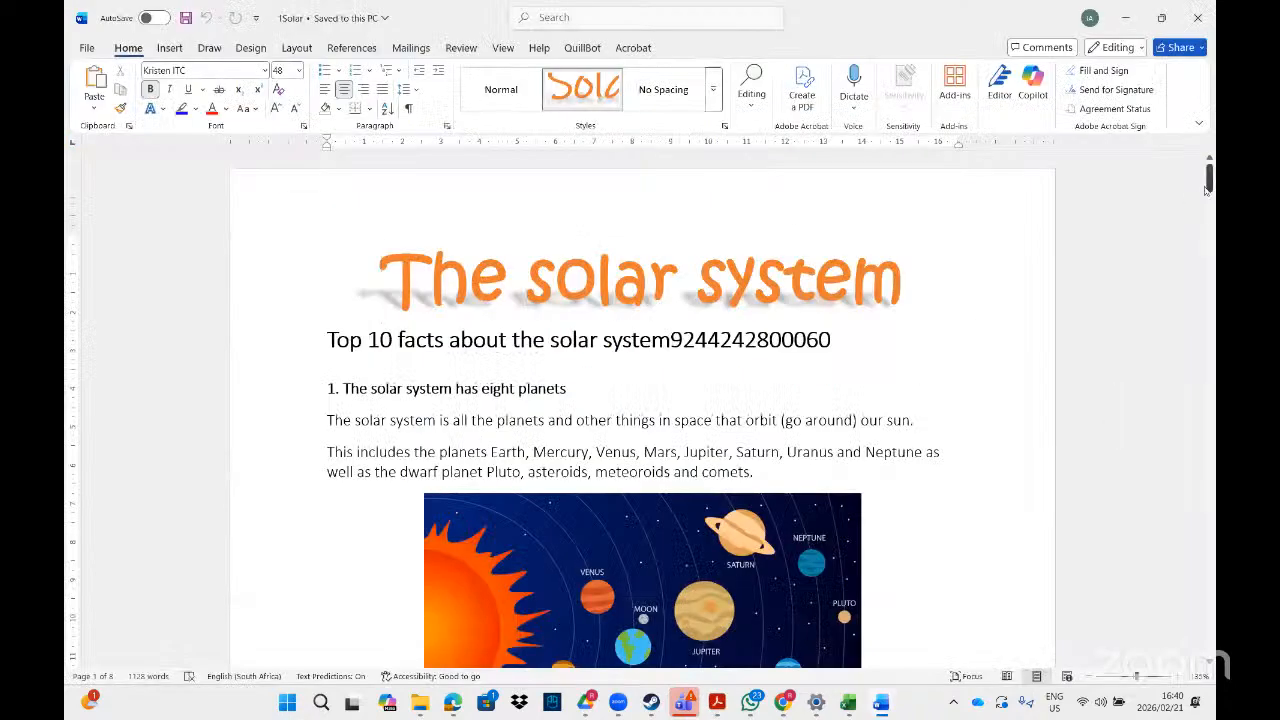
# Add an empty line beneath the title 'The solar system'.
pyautogui.moveTo(1208, 190)
pyautogui.mouseDown()
pyautogui.moveTo(1208, 235)
pyautogui.moveTo(1208, 191)
pyautogui.mouseUp()
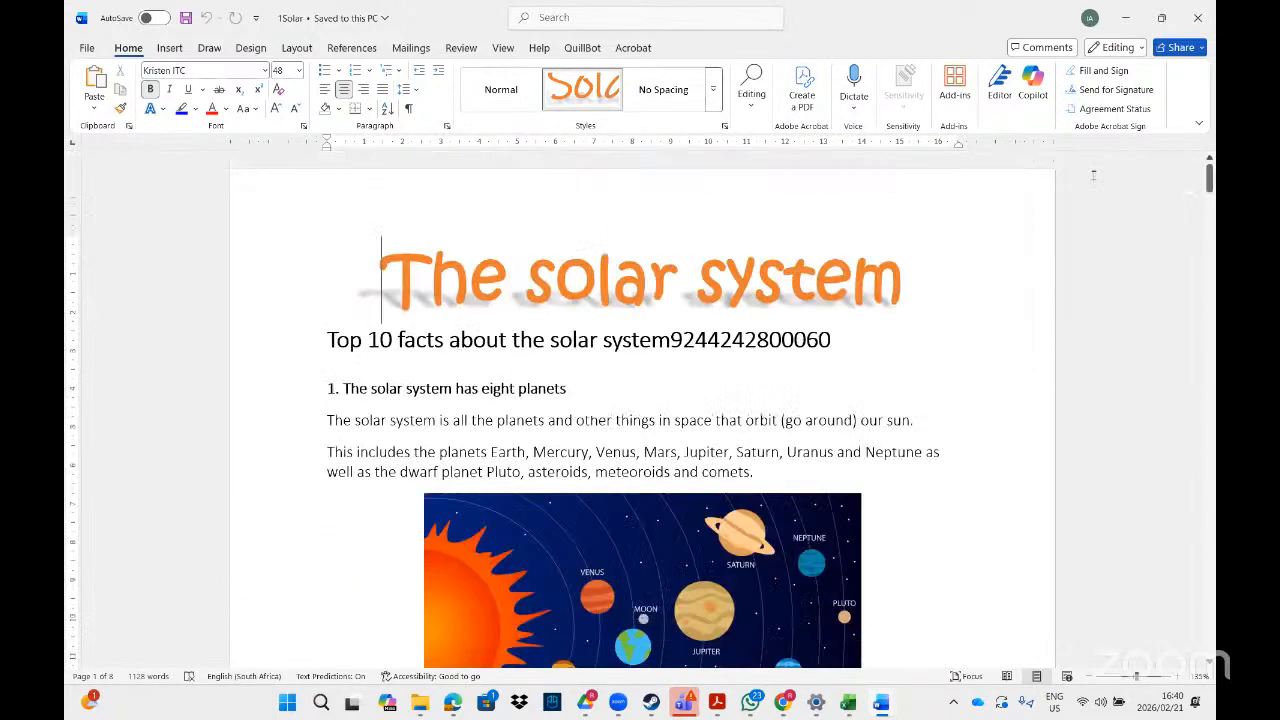
pyautogui.click(875, 361)
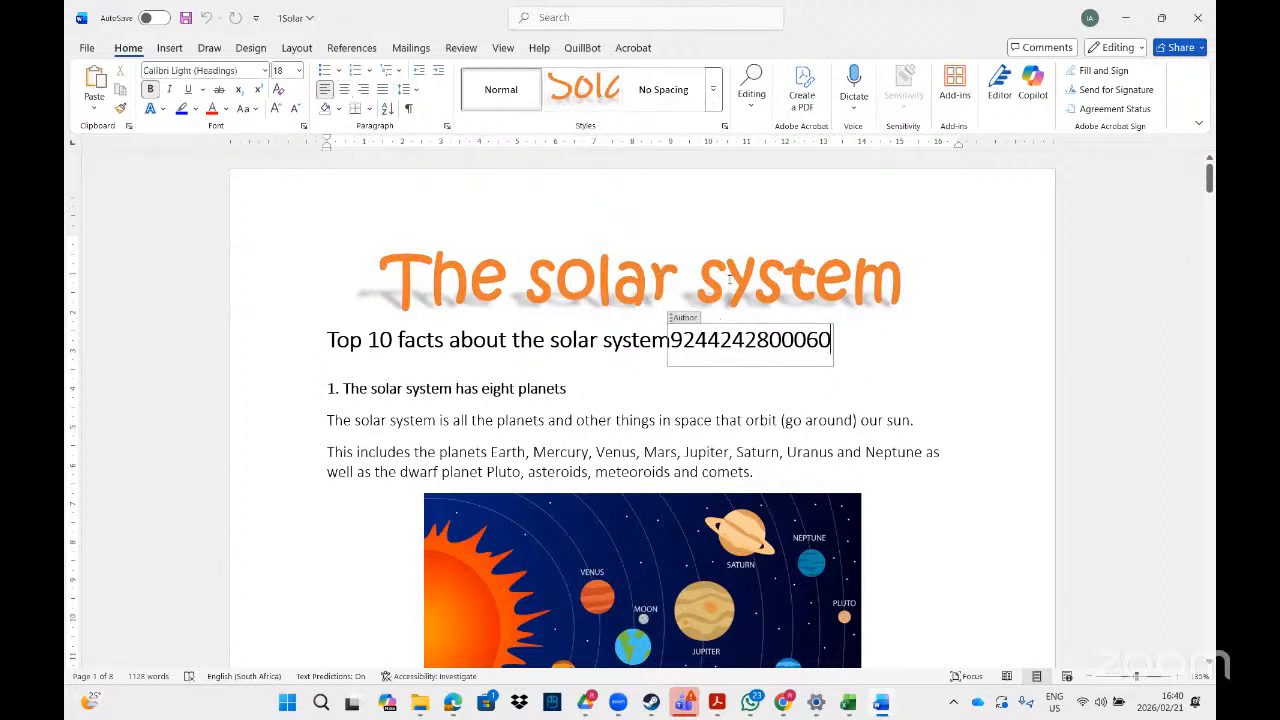
pyautogui.click(352, 364)
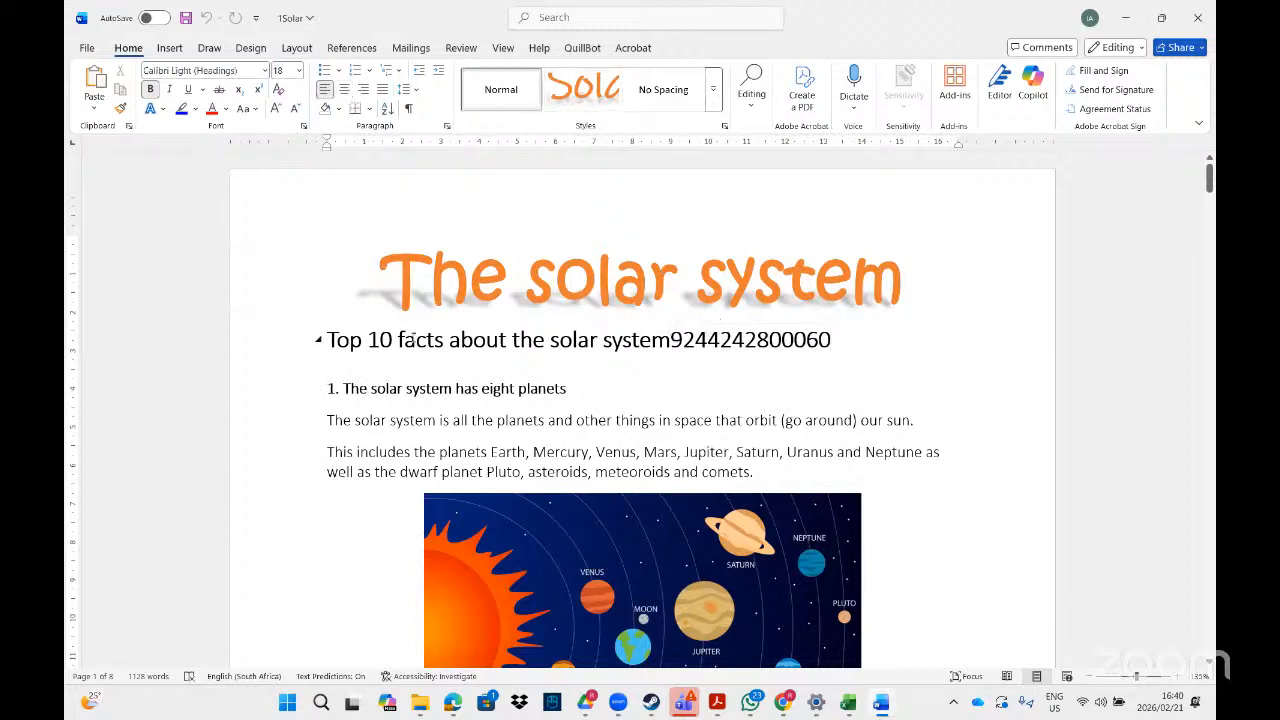
pyautogui.click(940, 277)
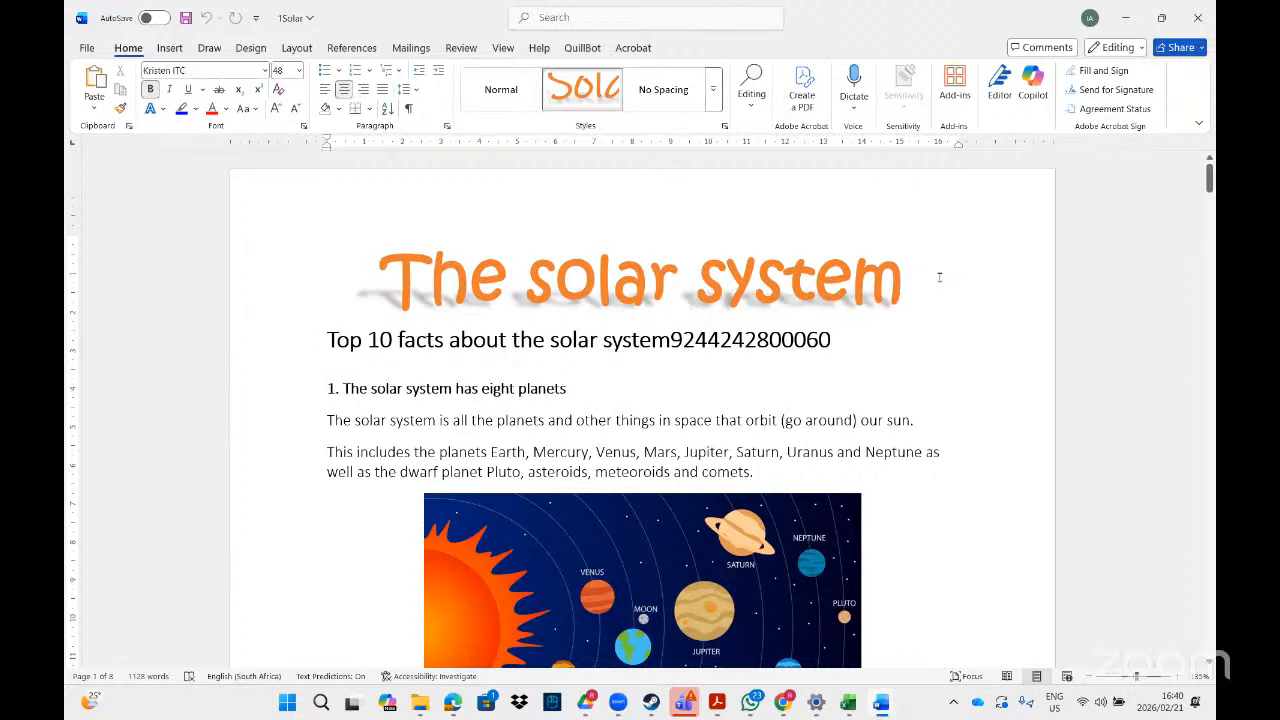
pyautogui.press('Return')
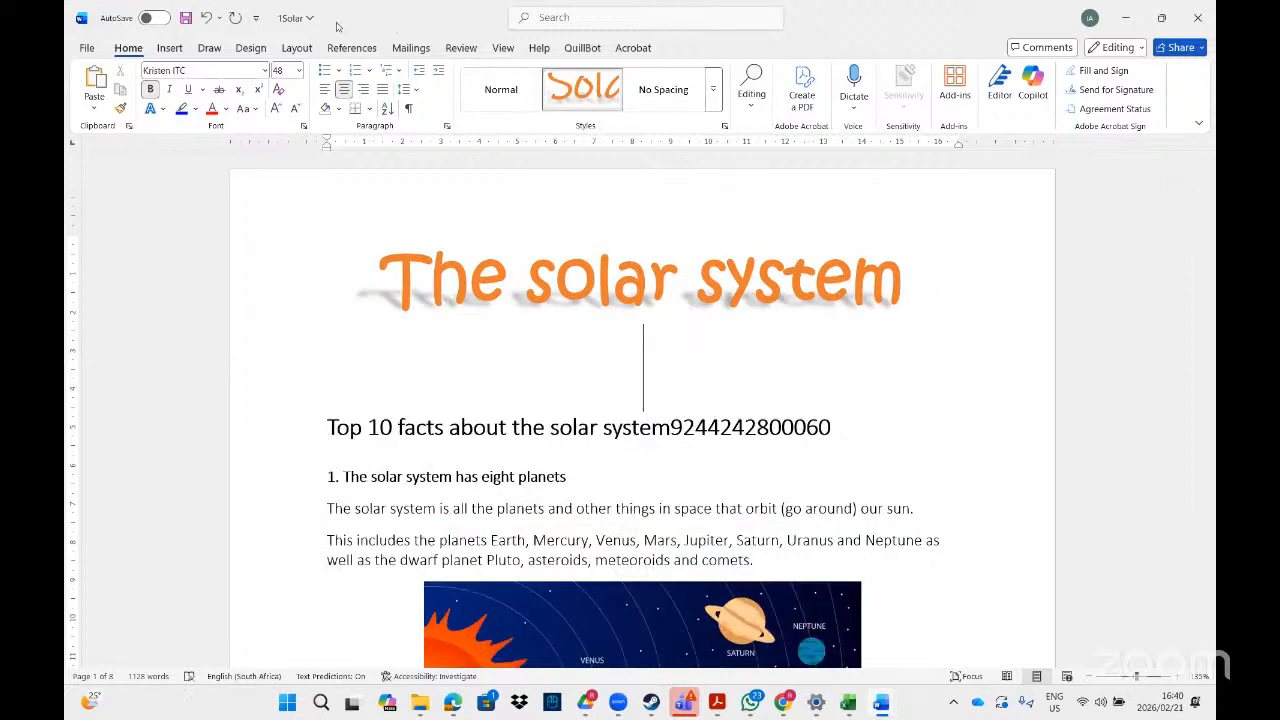
# Start inserting a symbol on the empty line and set the symbol font to Wingdings.
pyautogui.click(170, 47)
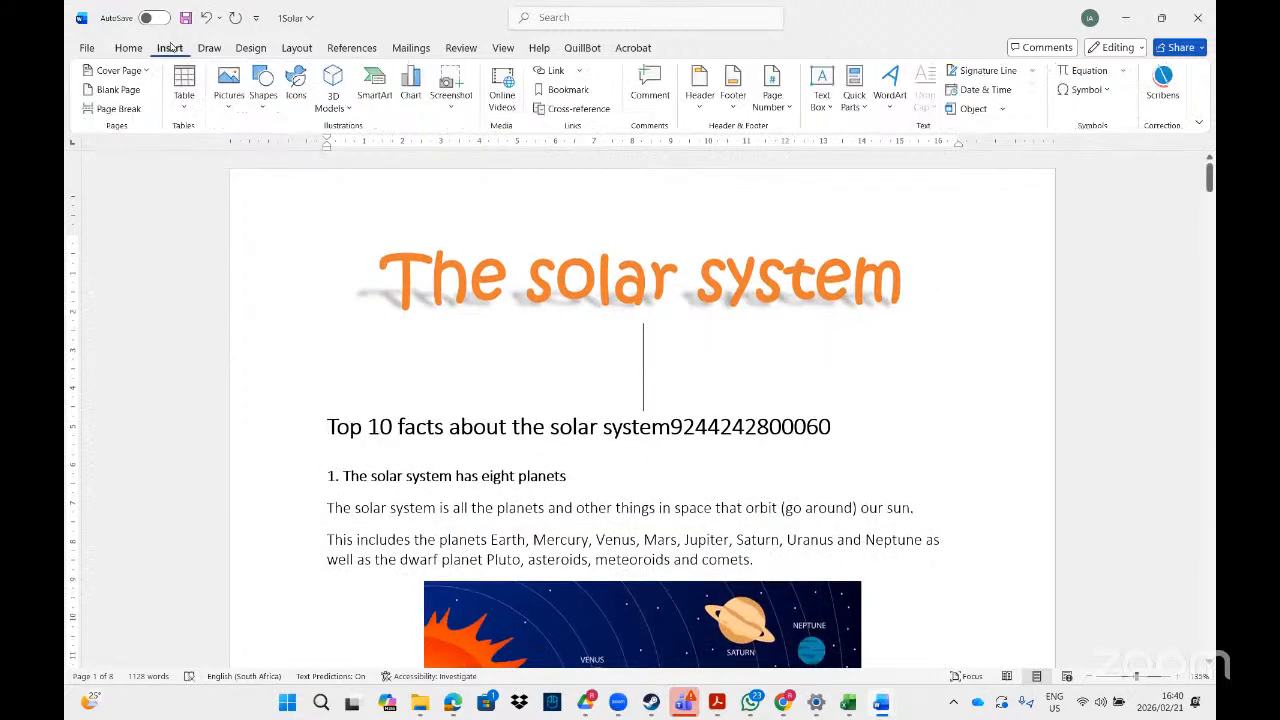
pyautogui.click(1108, 92)
pyautogui.click(1112, 211)
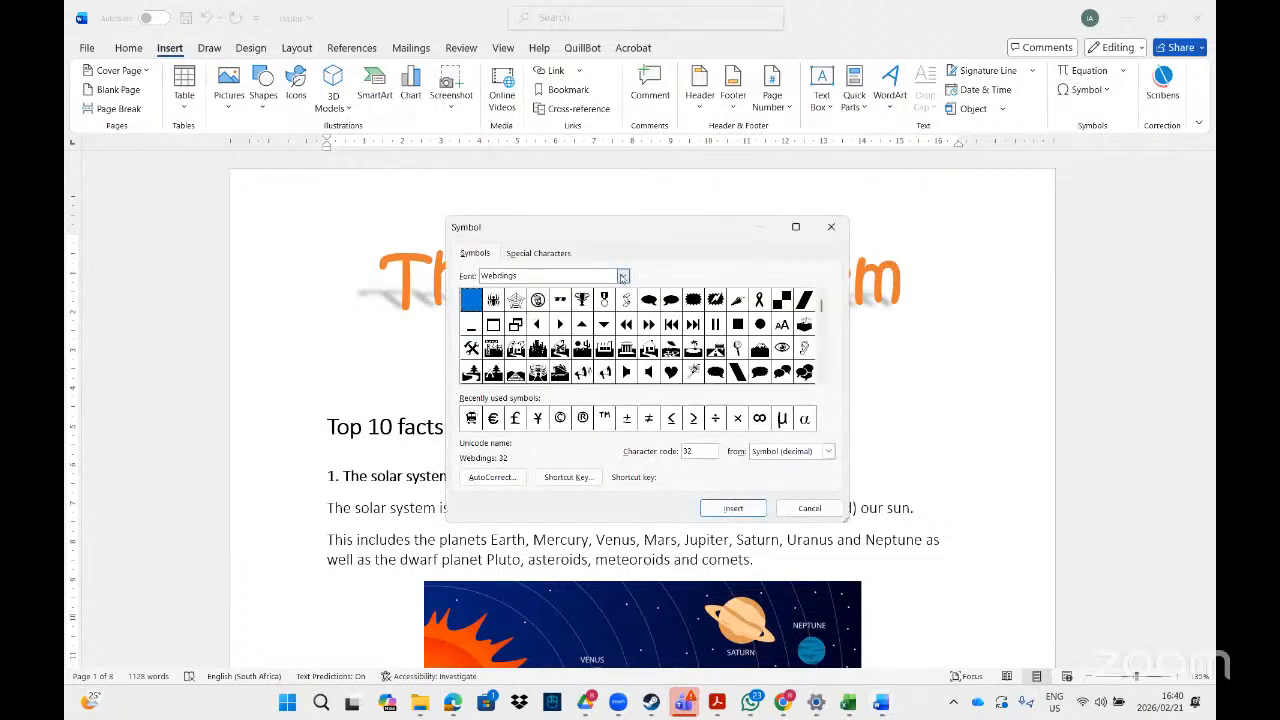
pyautogui.click(622, 277)
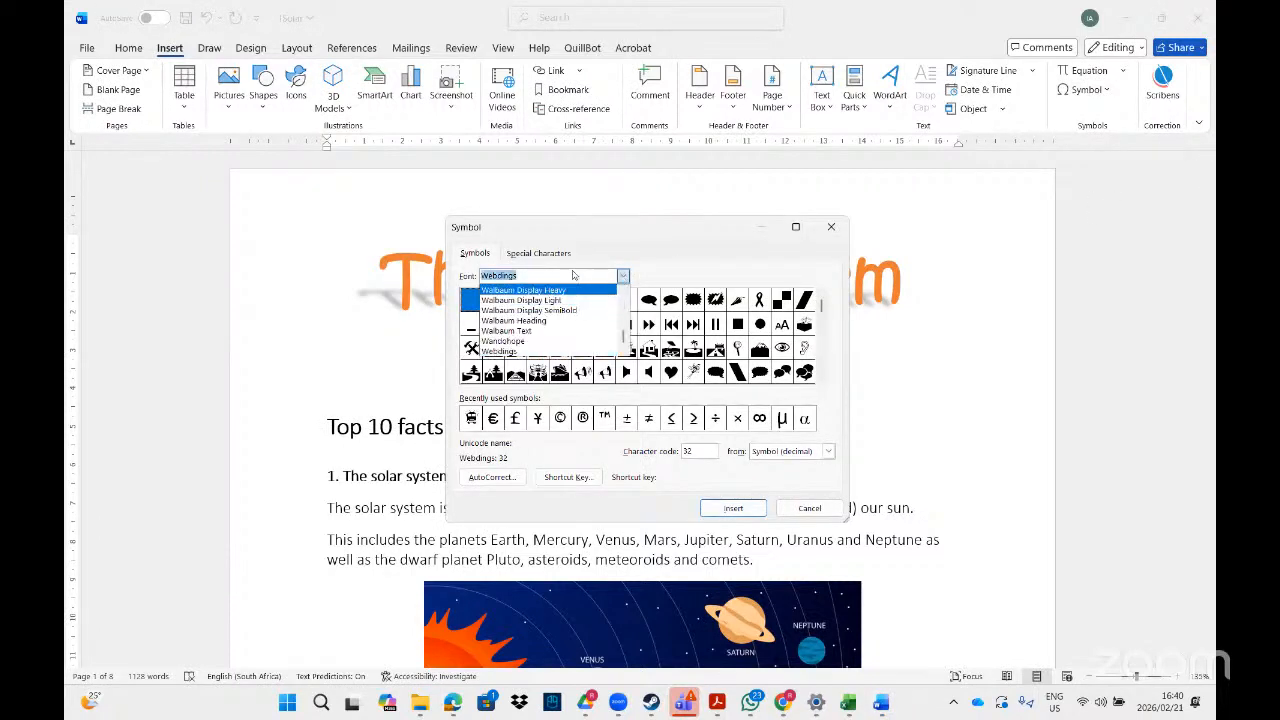
pyautogui.write('win')
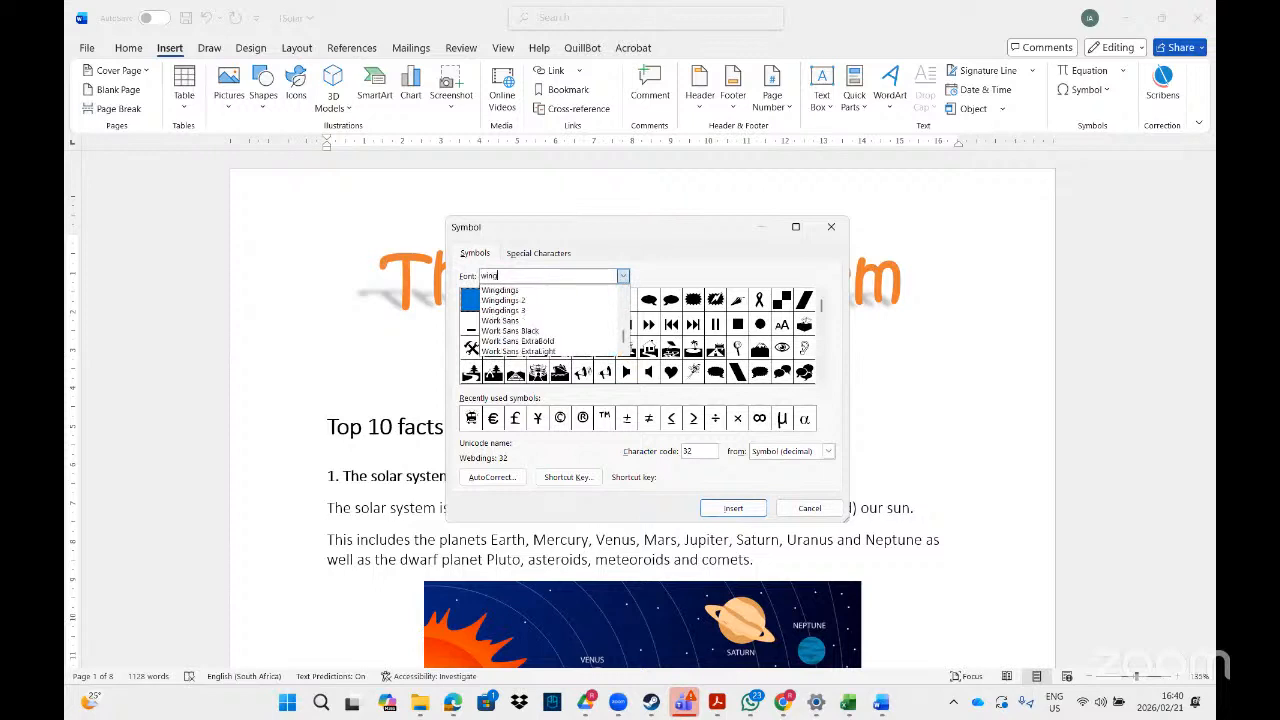
pyautogui.write('g')
pyautogui.press('Return')
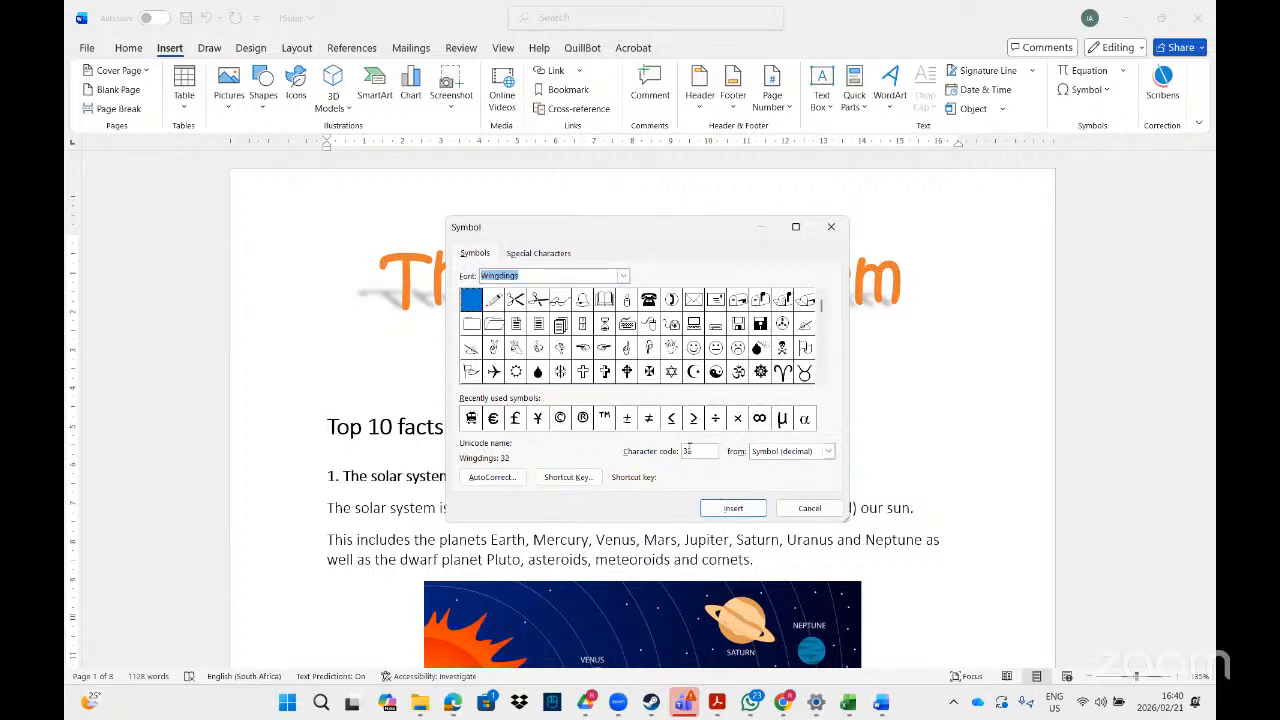
# Insert the Wingdings symbol with character code 134 beneath the title and close the Symbol dialog.
pyautogui.click(688, 451)
pyautogui.press('BackSpace')
pyautogui.press('BackSpace')
pyautogui.write('134')
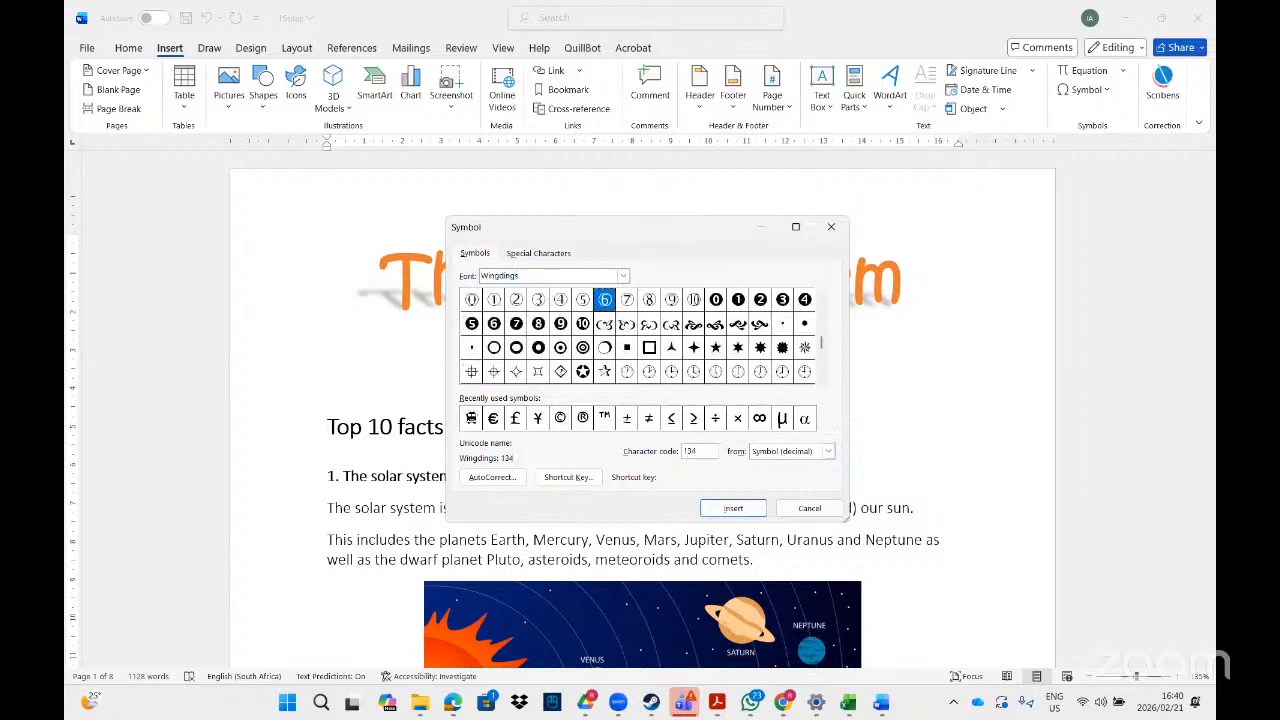
pyautogui.click(740, 510)
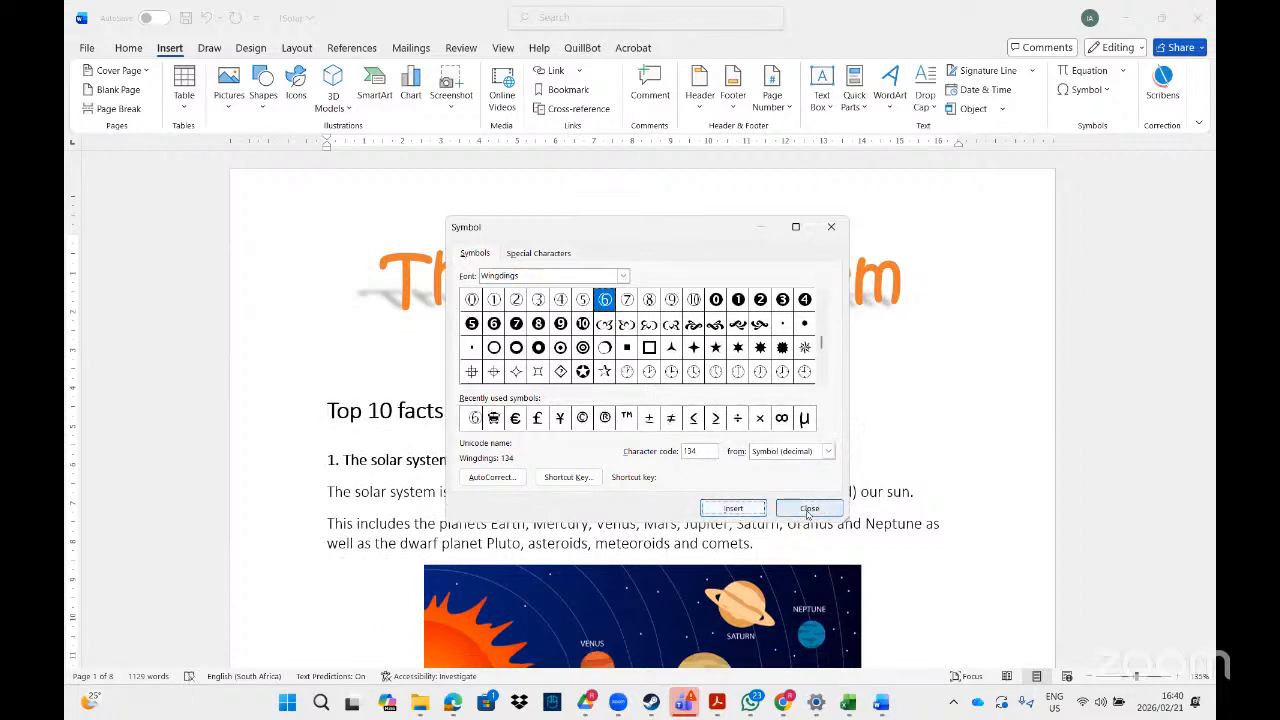
pyautogui.click(809, 508)
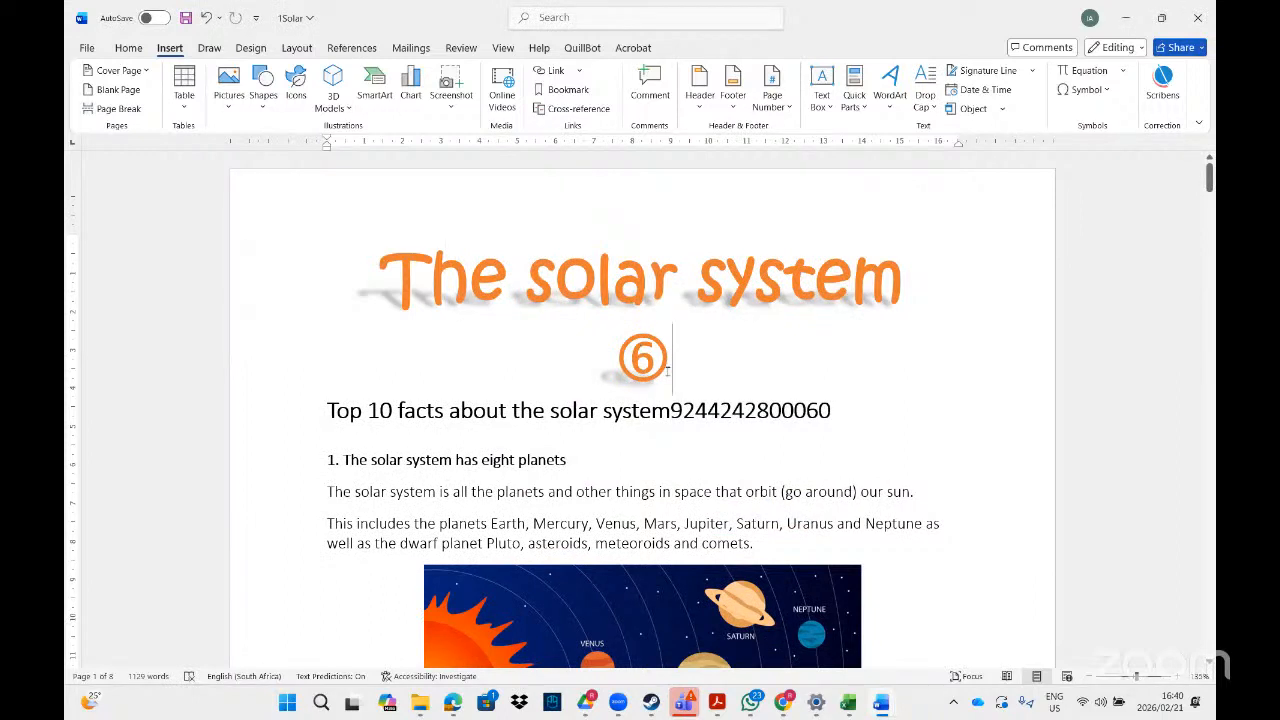
# Cut the circled 6 symbol together with its line from beneath the title.
pyautogui.moveTo(669, 371); pyautogui.dragTo(630, 357)
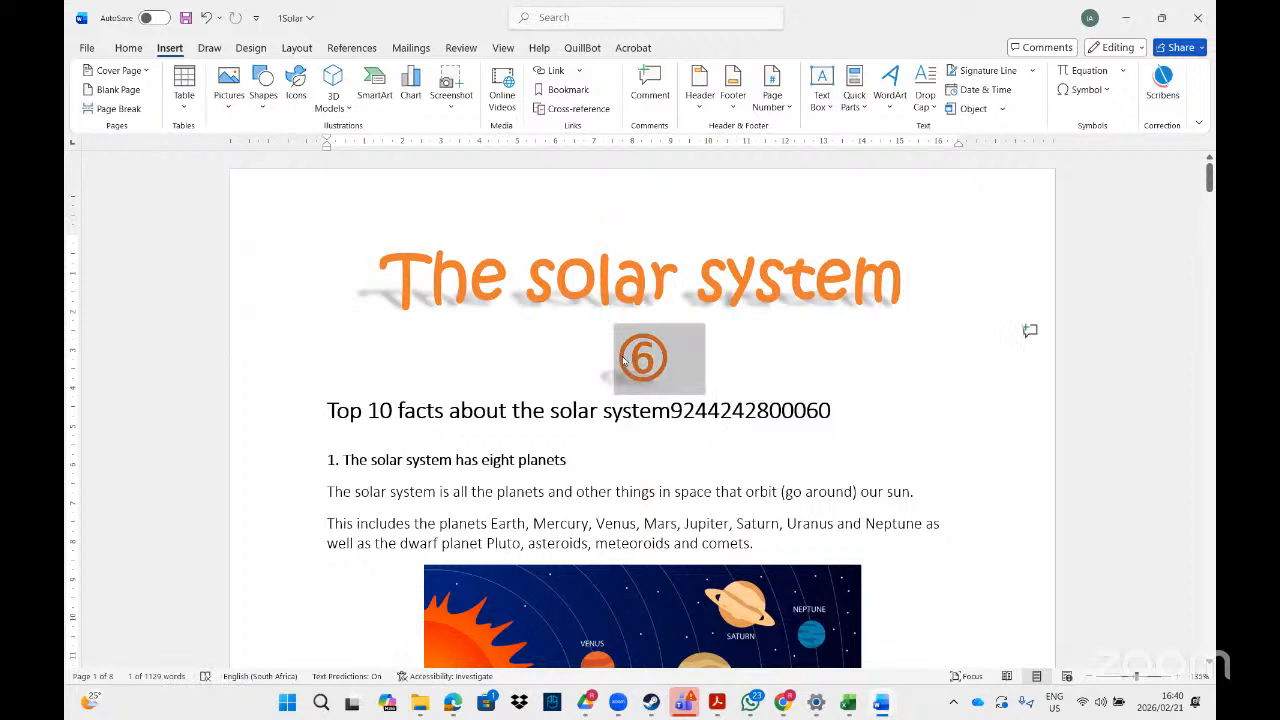
pyautogui.rightClick(641, 362)
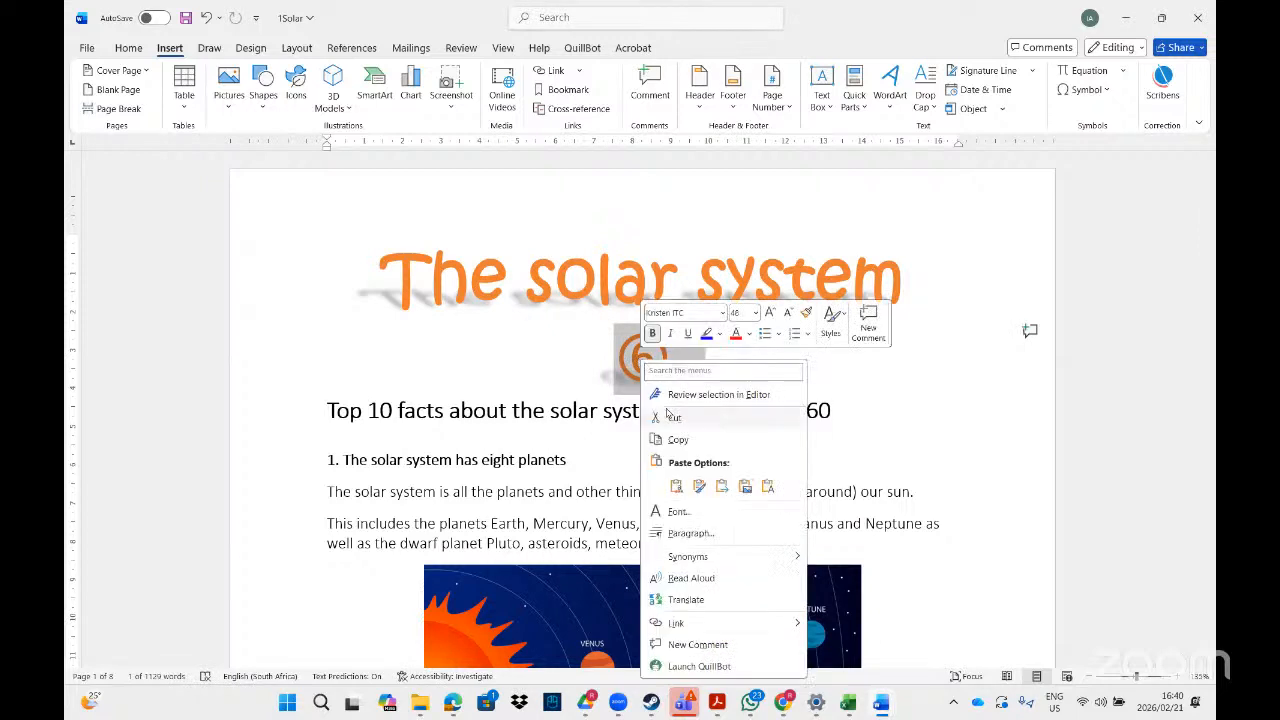
pyautogui.click(667, 414)
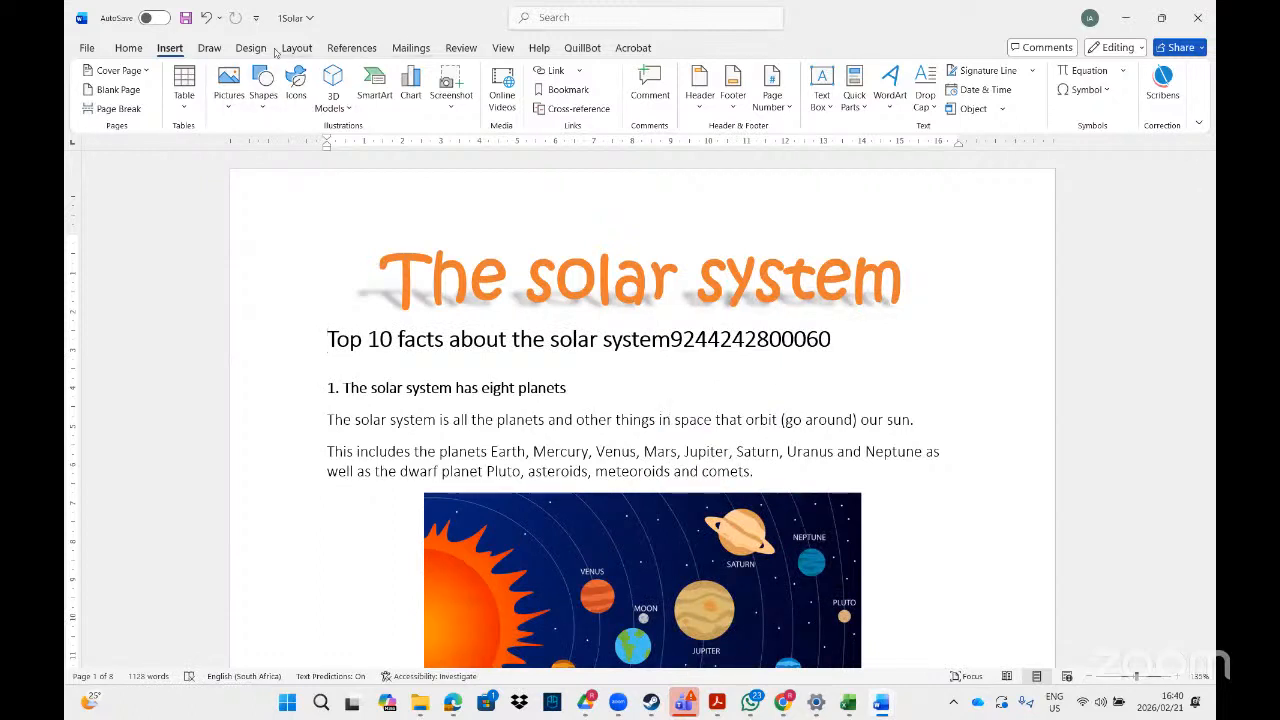
# Search the commands for "wate" and open the custom watermark settings.
pyautogui.click(559, 14)
pyautogui.write('wate')
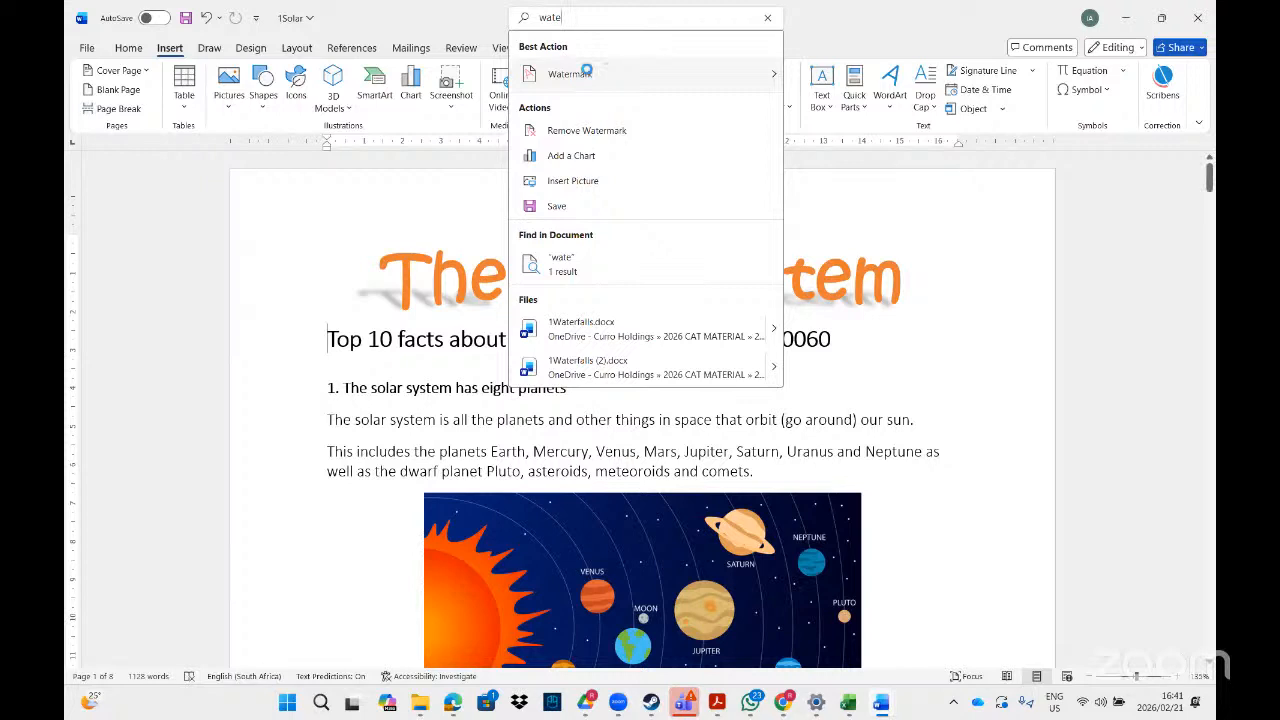
pyautogui.moveTo(587, 72)
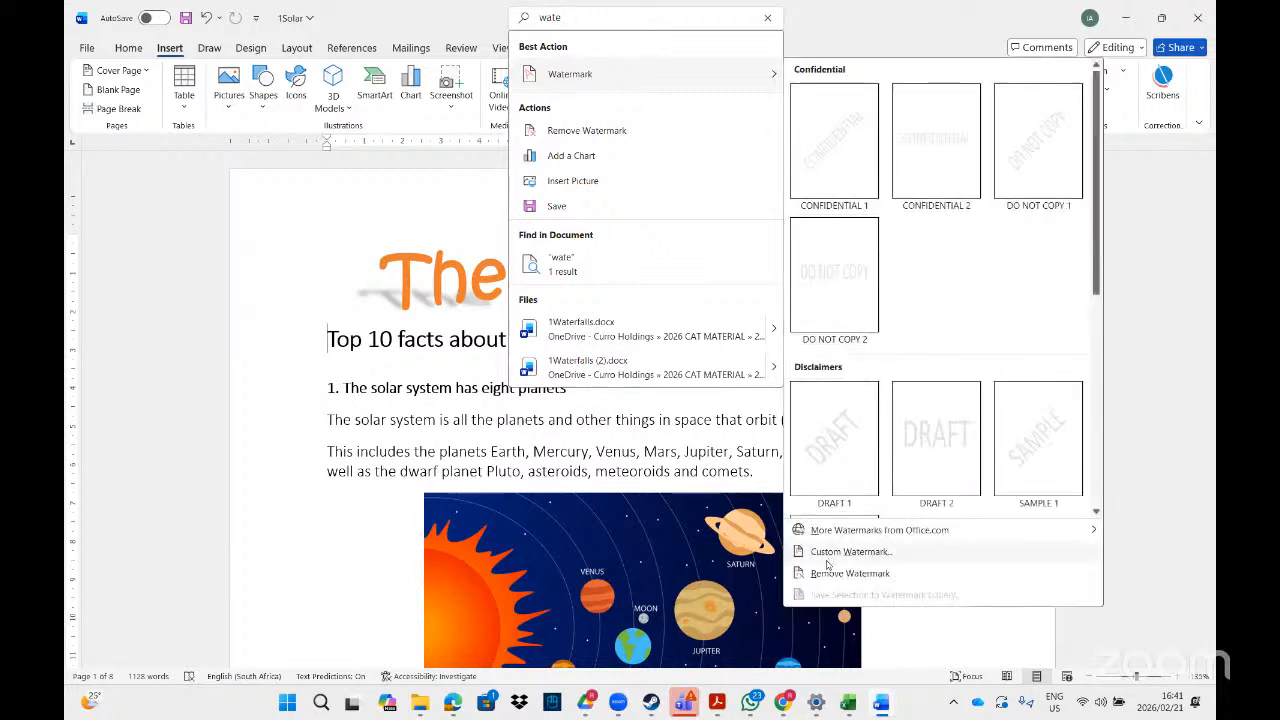
pyautogui.click(828, 555)
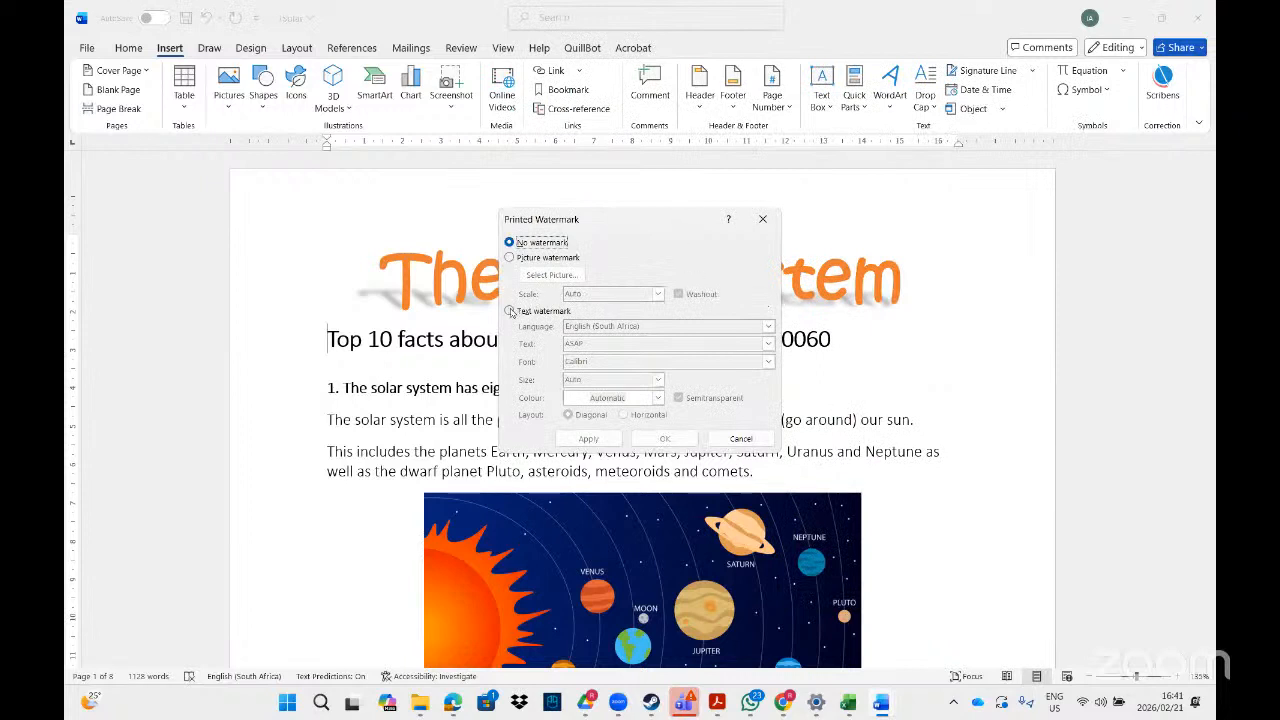
# Choose a text watermark and replace its default text with the cut circled 6 symbol.
pyautogui.click(510, 312)
pyautogui.click(613, 344)
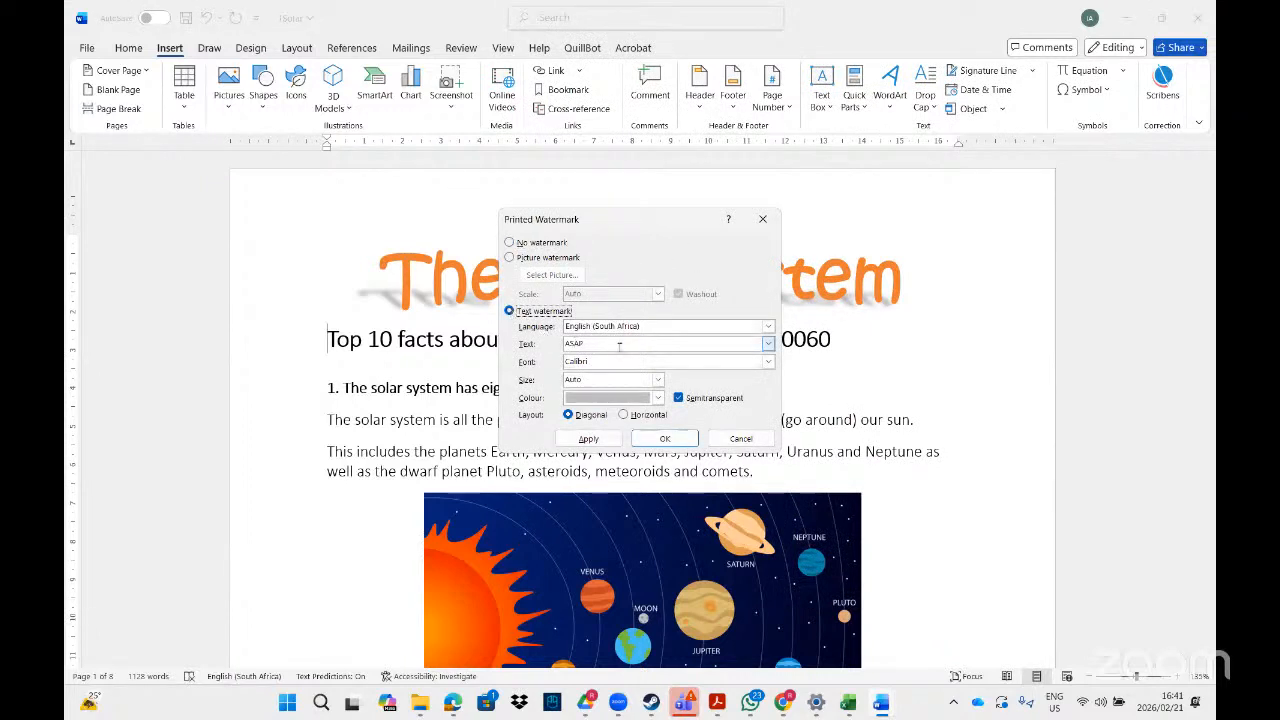
pyautogui.press('BackSpace')
pyautogui.press('BackSpace')
pyautogui.press('BackSpace')
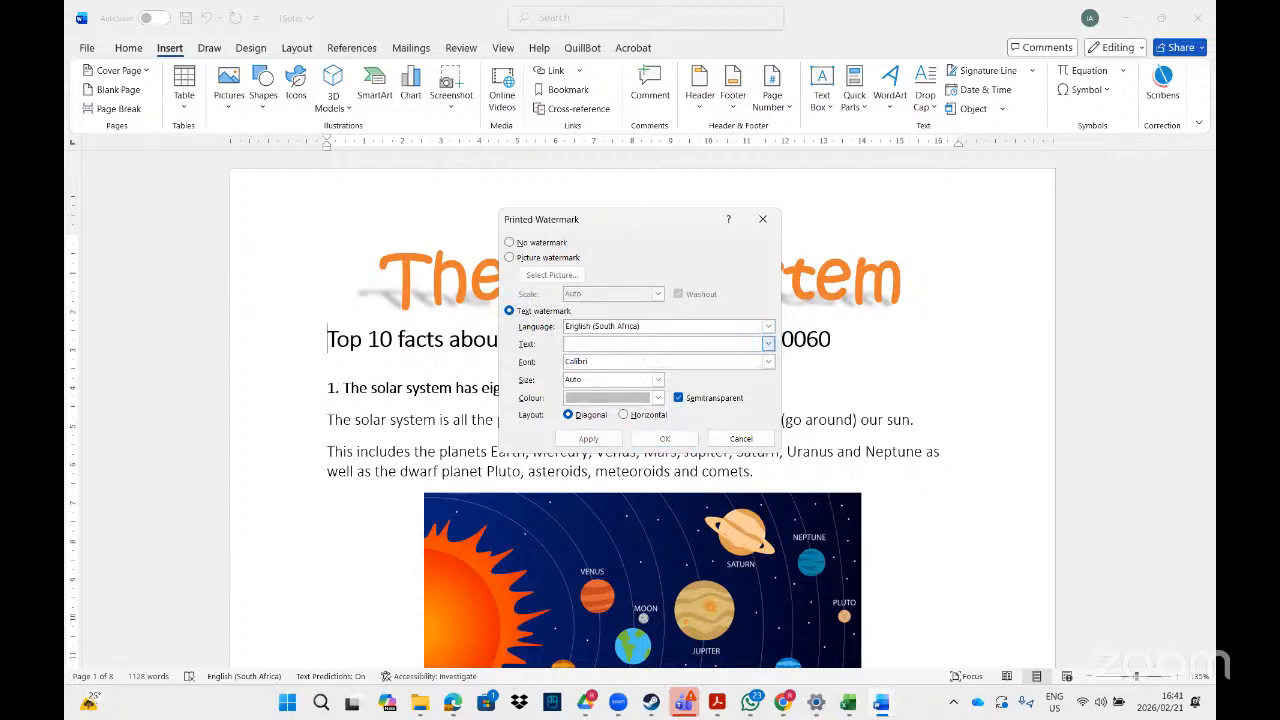
pyautogui.rightClick(583, 347)
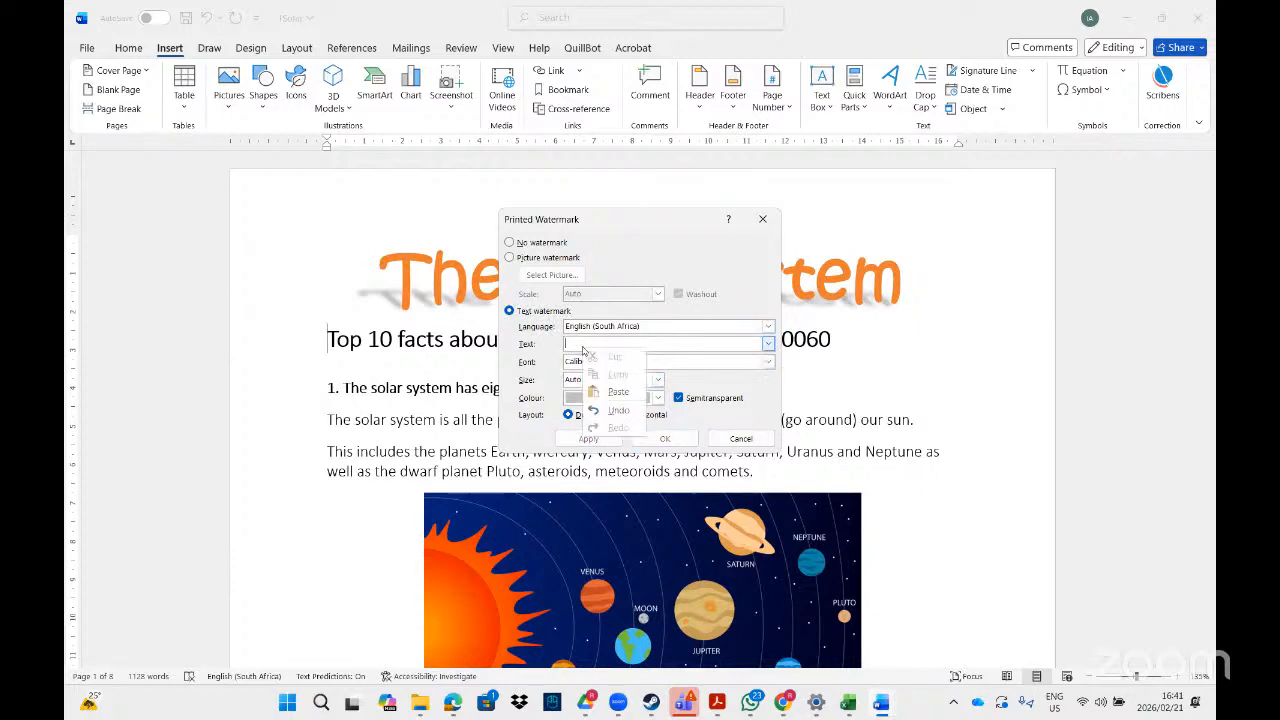
pyautogui.click(615, 391)
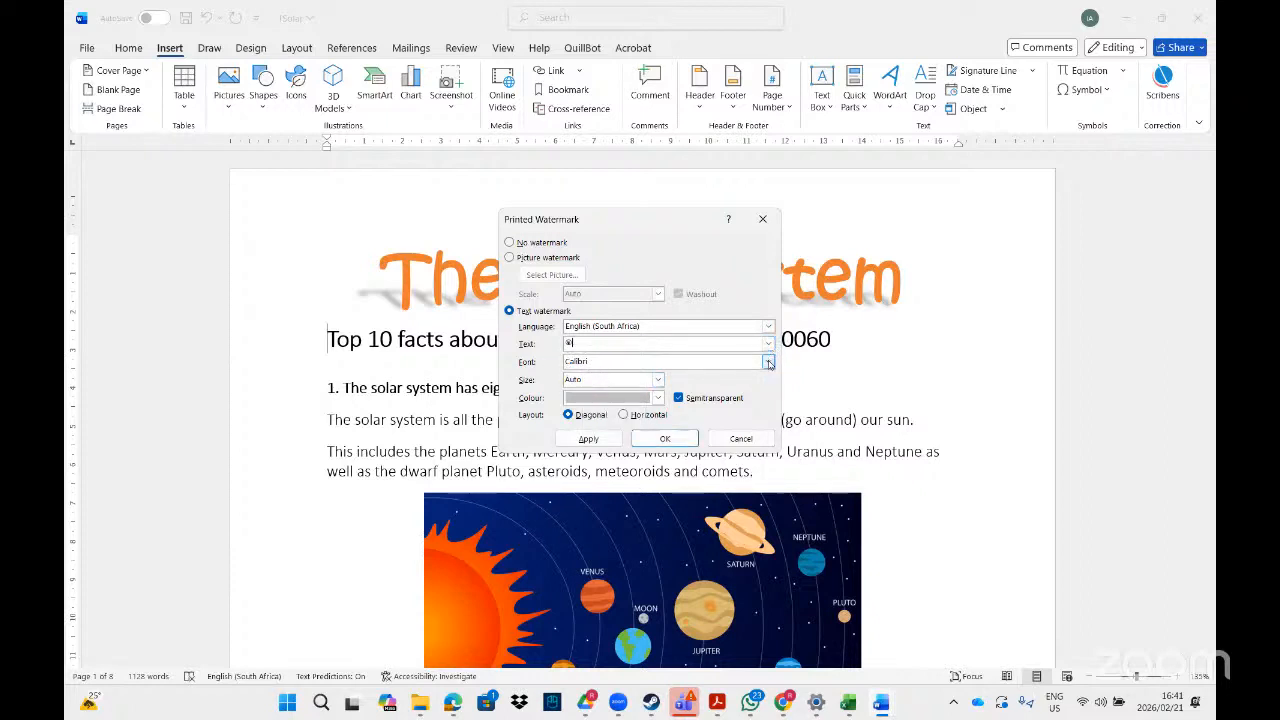
# Set the watermark font to Wingdings and its size to 800.
pyautogui.click(768, 364)
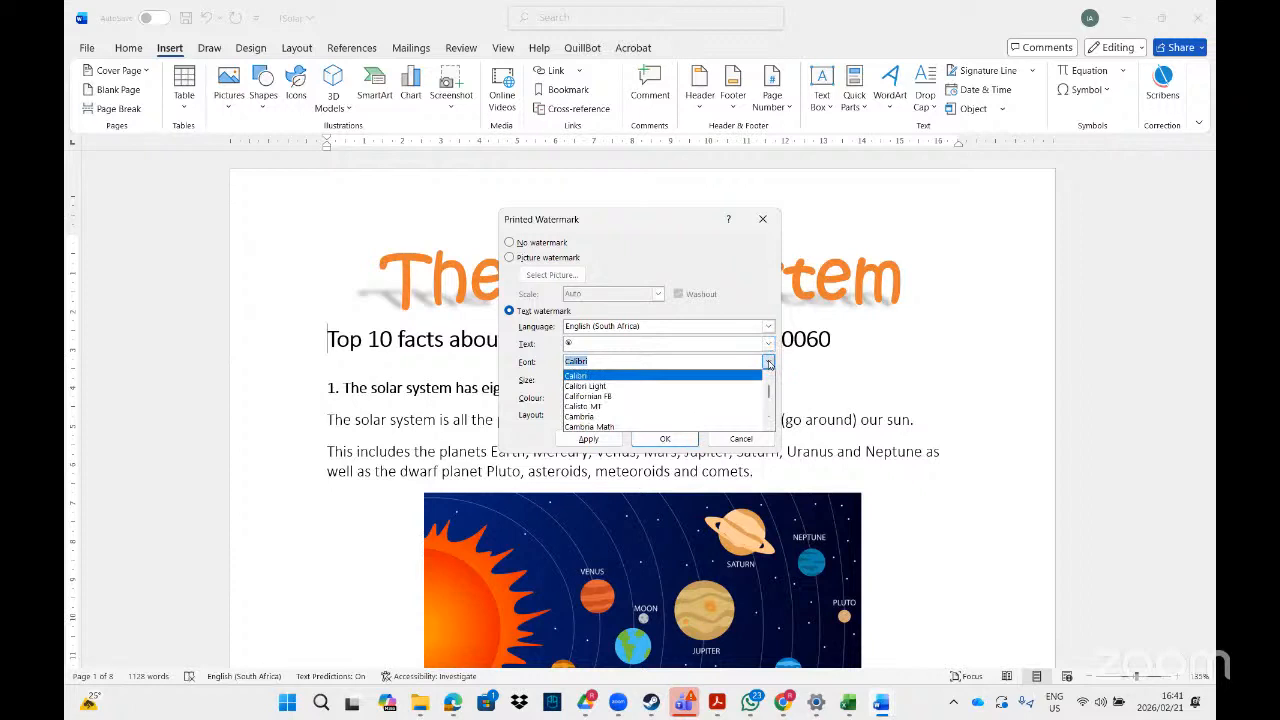
pyautogui.write('wing')
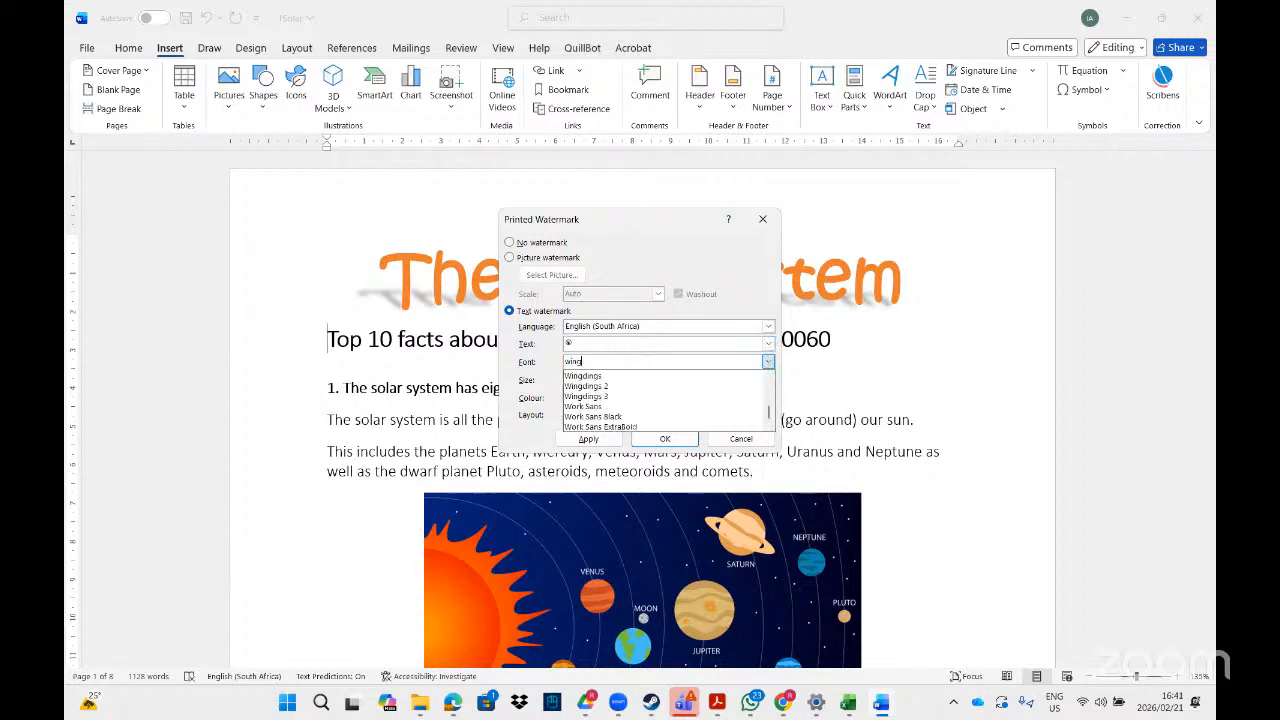
pyautogui.click(668, 376)
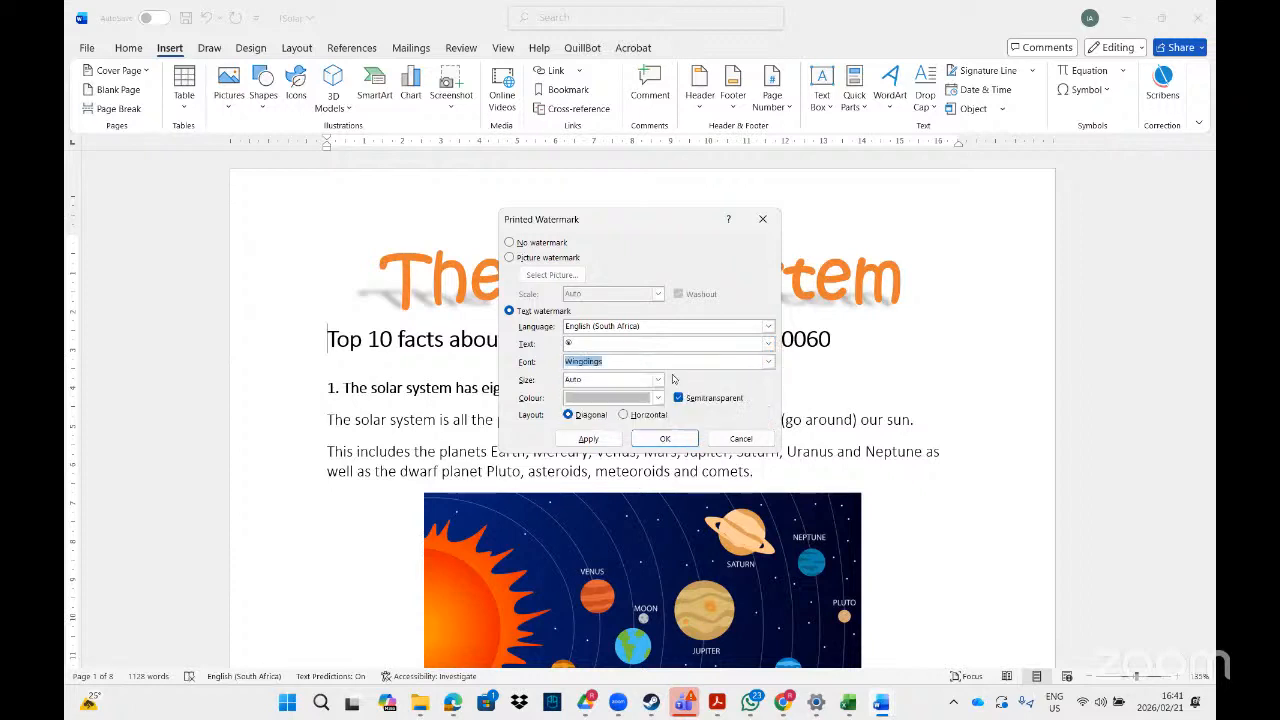
pyautogui.click(619, 381)
pyautogui.write('800')
# Colour the watermark standard red, apply it diagonally and semitransparent, and close the watermark settings.
pyautogui.click(631, 399)
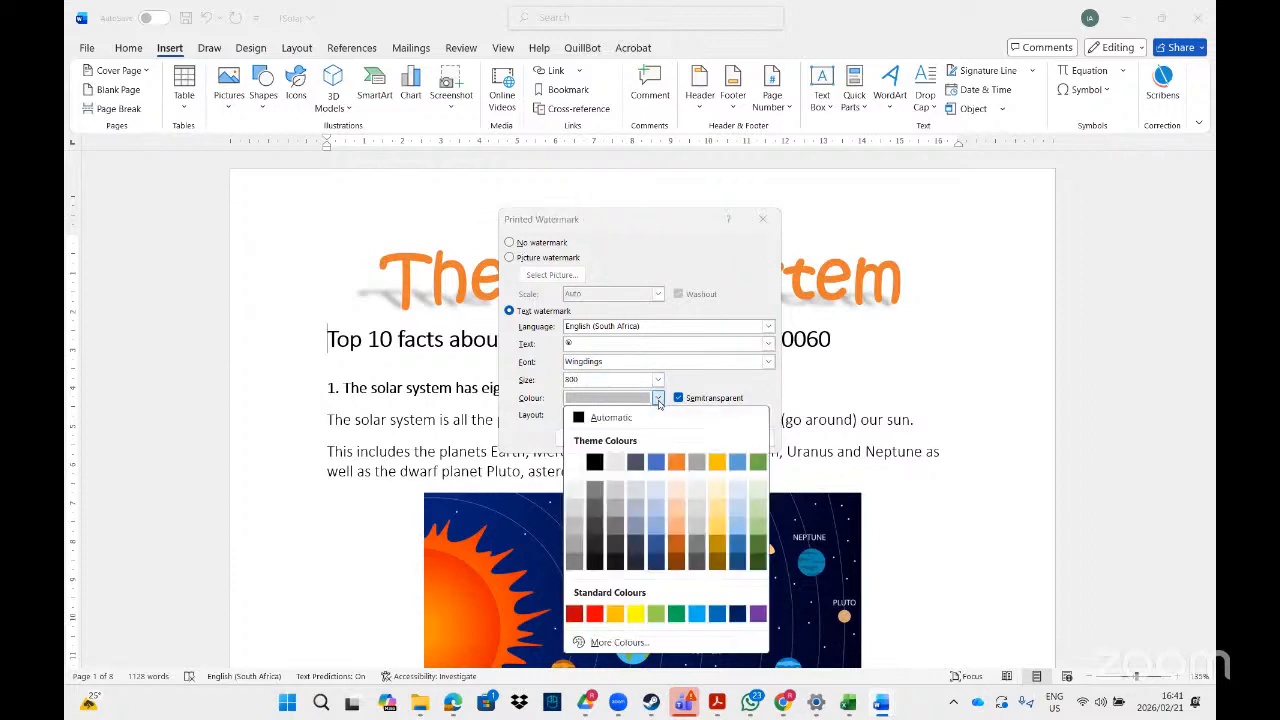
pyautogui.click(596, 615)
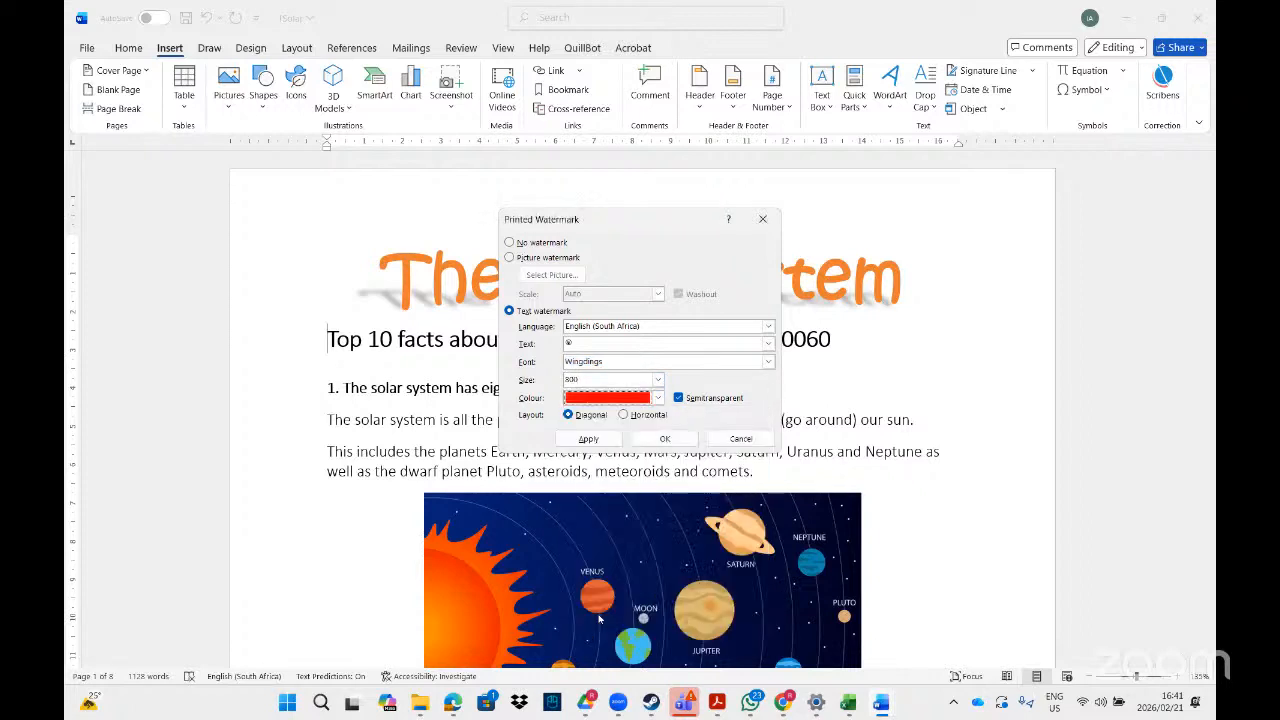
pyautogui.click(588, 438)
pyautogui.click(741, 439)
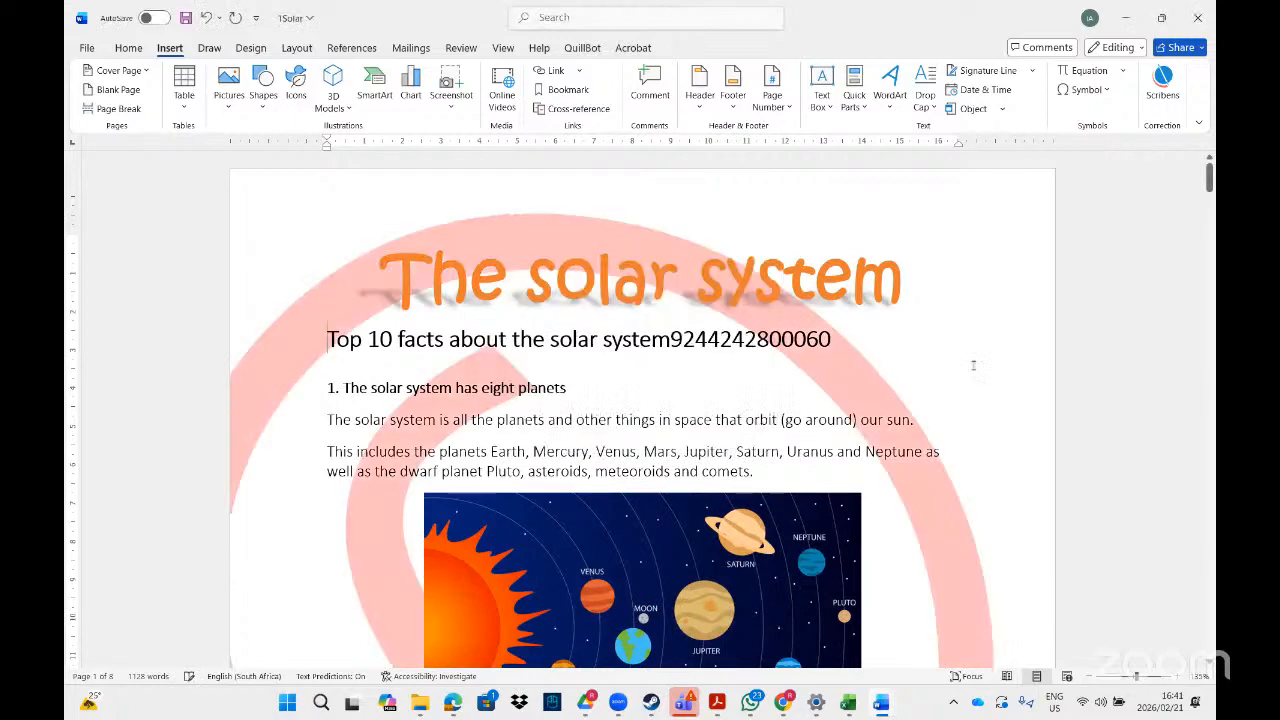
# Open the first page's footer for editing and turn on a different first page, keeping the document window maximized.
pyautogui.moveTo(1209, 178)
pyautogui.mouseDown()
pyautogui.moveTo(1209, 636)
pyautogui.moveTo(1209, 175)
pyautogui.mouseUp()
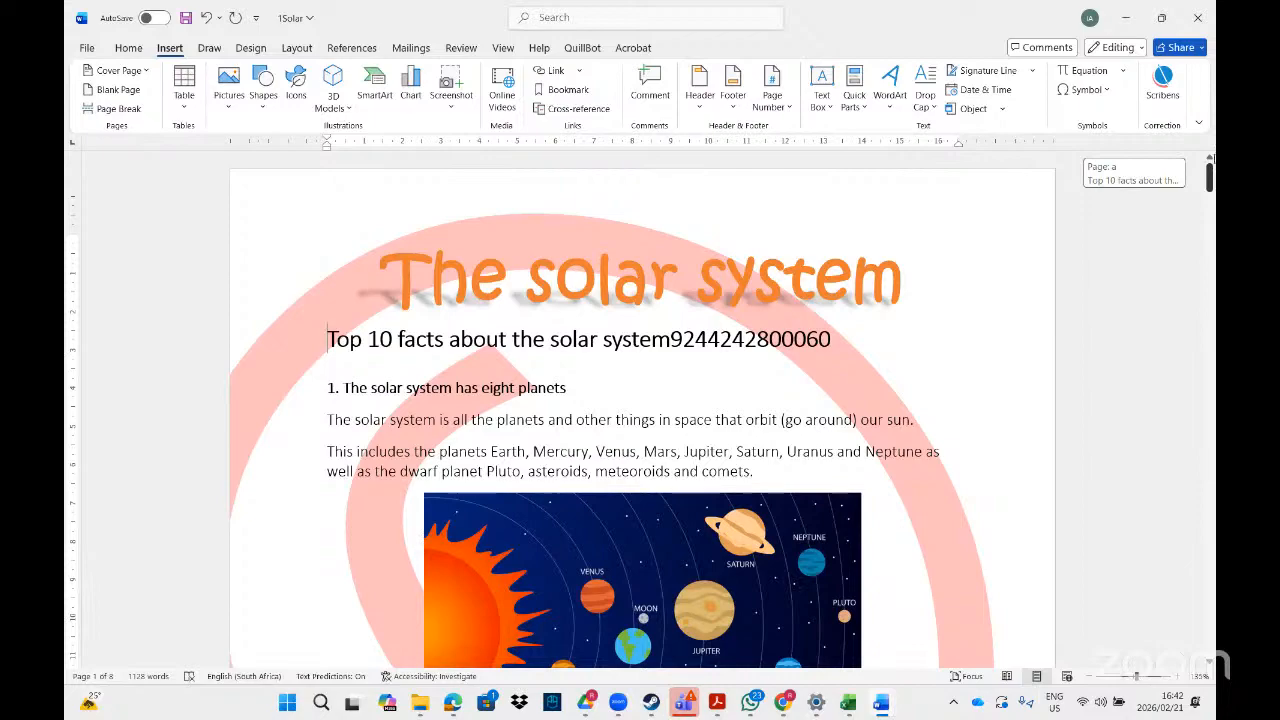
pyautogui.moveTo(1212, 188)
pyautogui.mouseDown()
pyautogui.moveTo(1209, 640)
pyautogui.moveTo(1208, 140)
pyautogui.moveTo(1208, 200)
pyautogui.mouseUp()
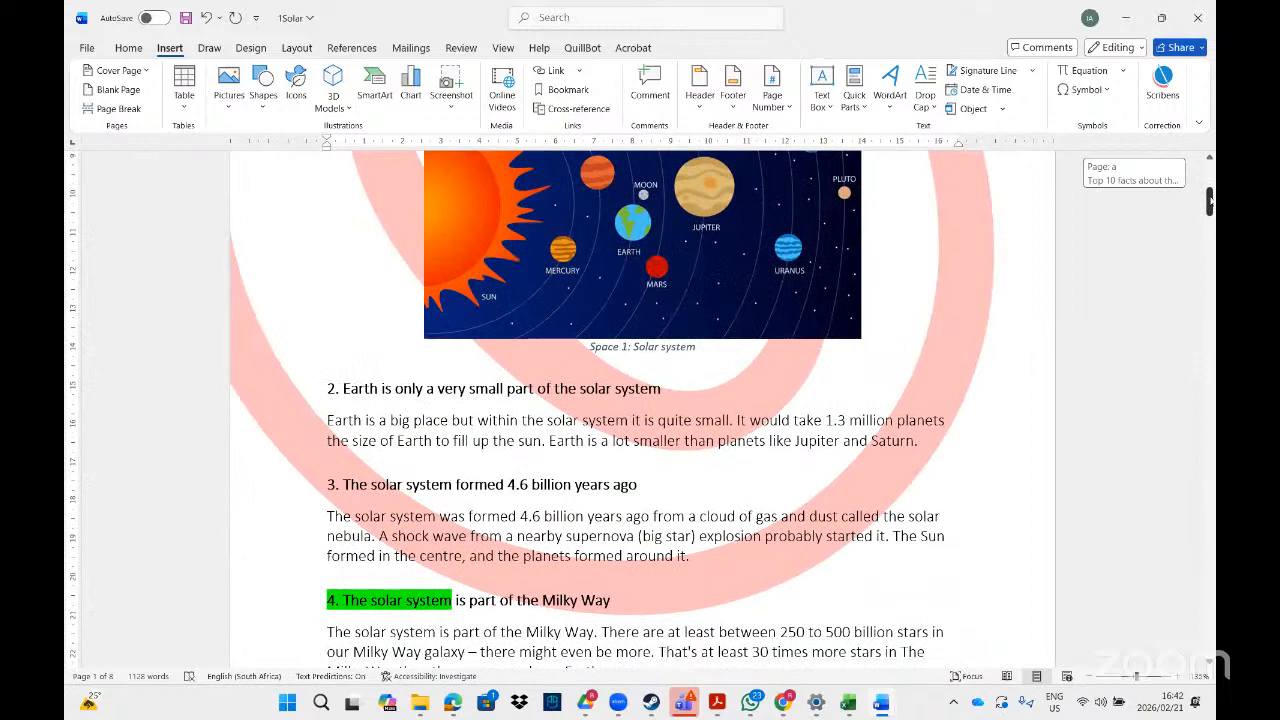
pyautogui.scroll(1, 640, 410)
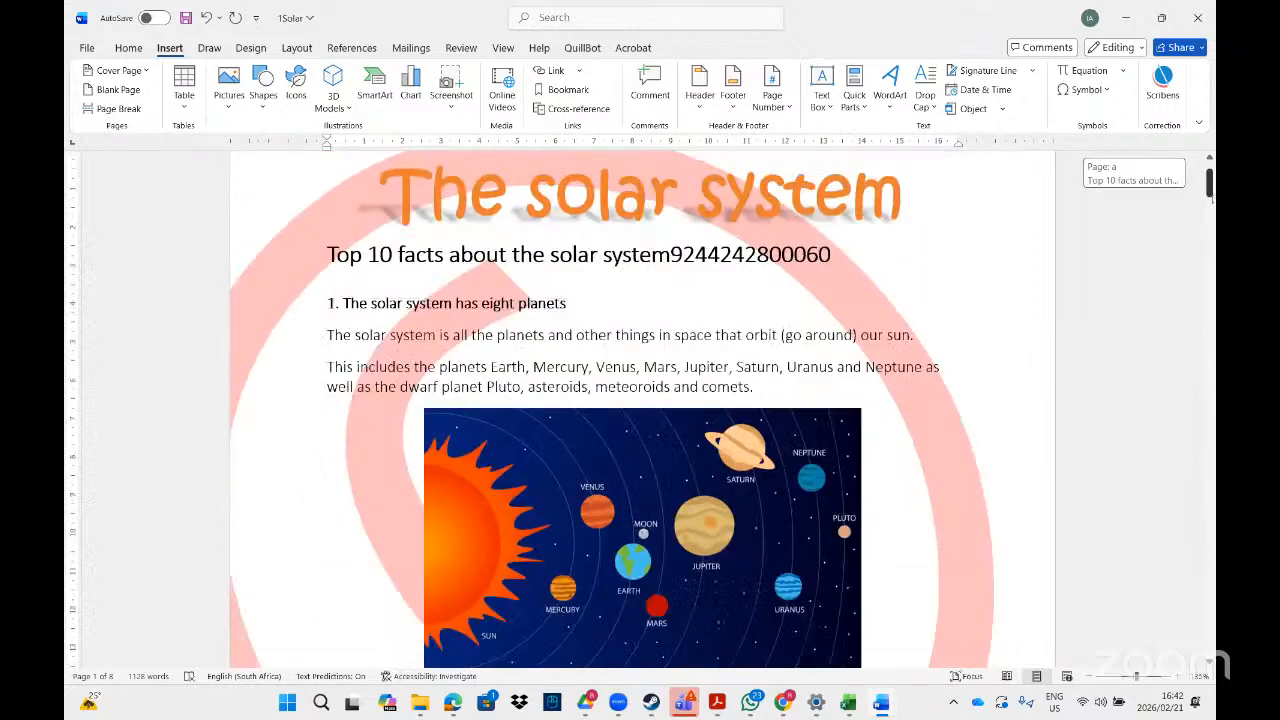
pyautogui.scroll(-5, 640, 410)
pyautogui.moveTo(1209, 215); pyautogui.dragTo(1209, 225)
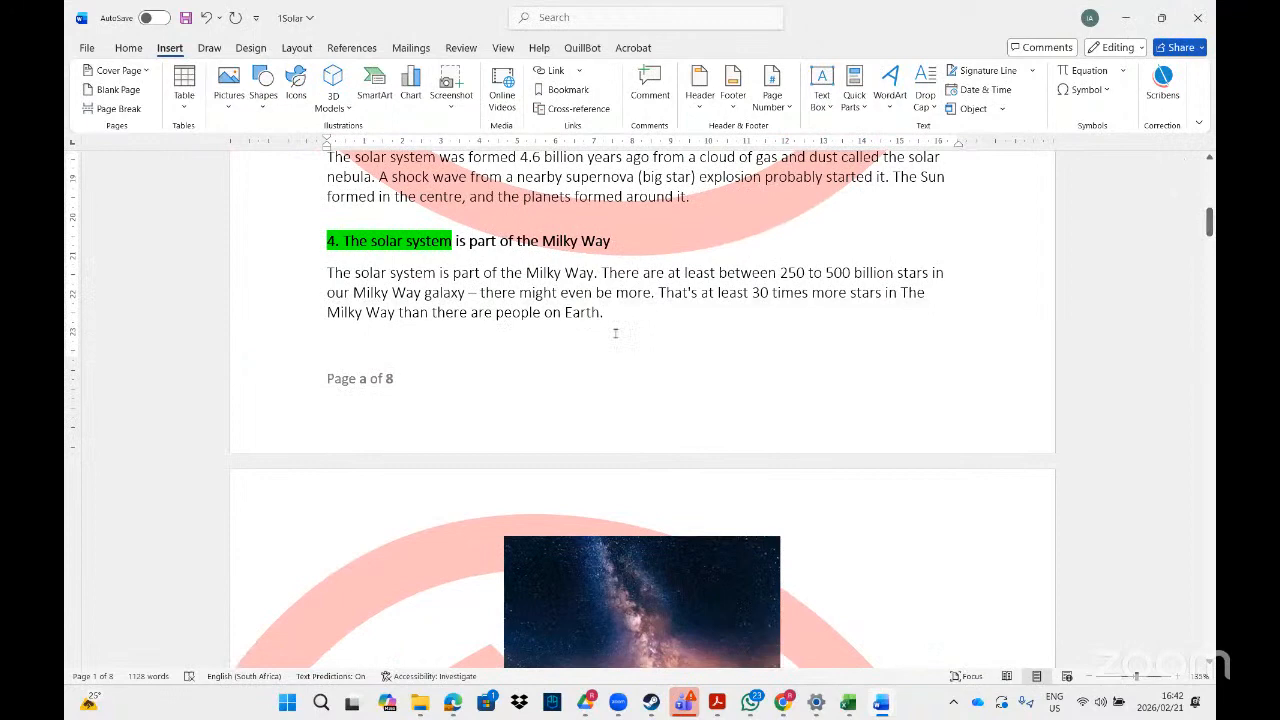
pyautogui.doubleClick(476, 429)
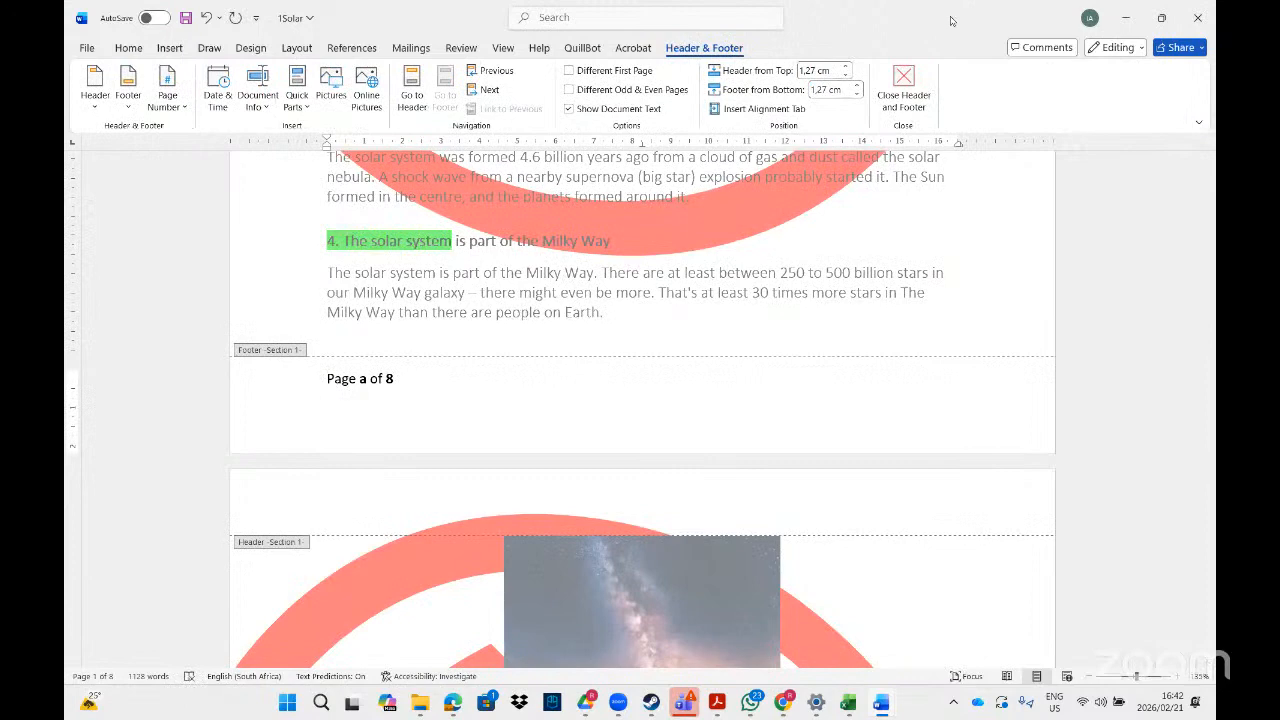
pyautogui.moveTo(853, 20); pyautogui.dragTo(809, 171)
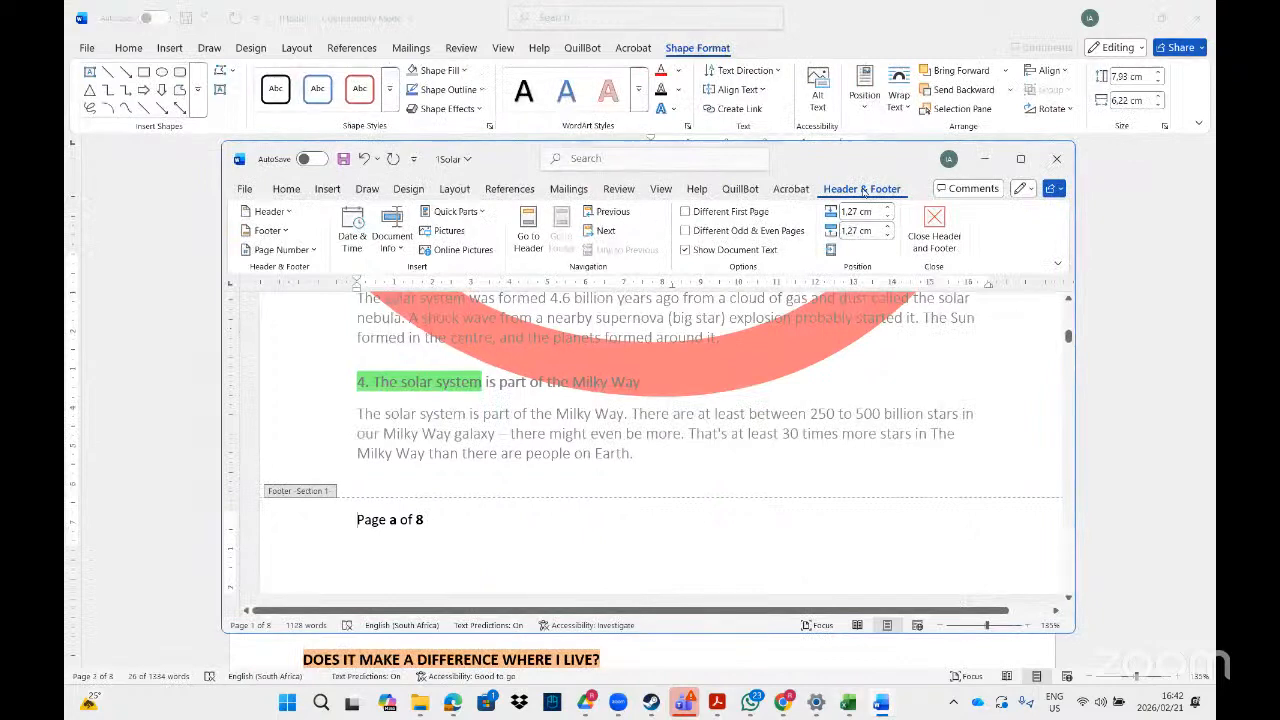
pyautogui.click(685, 211)
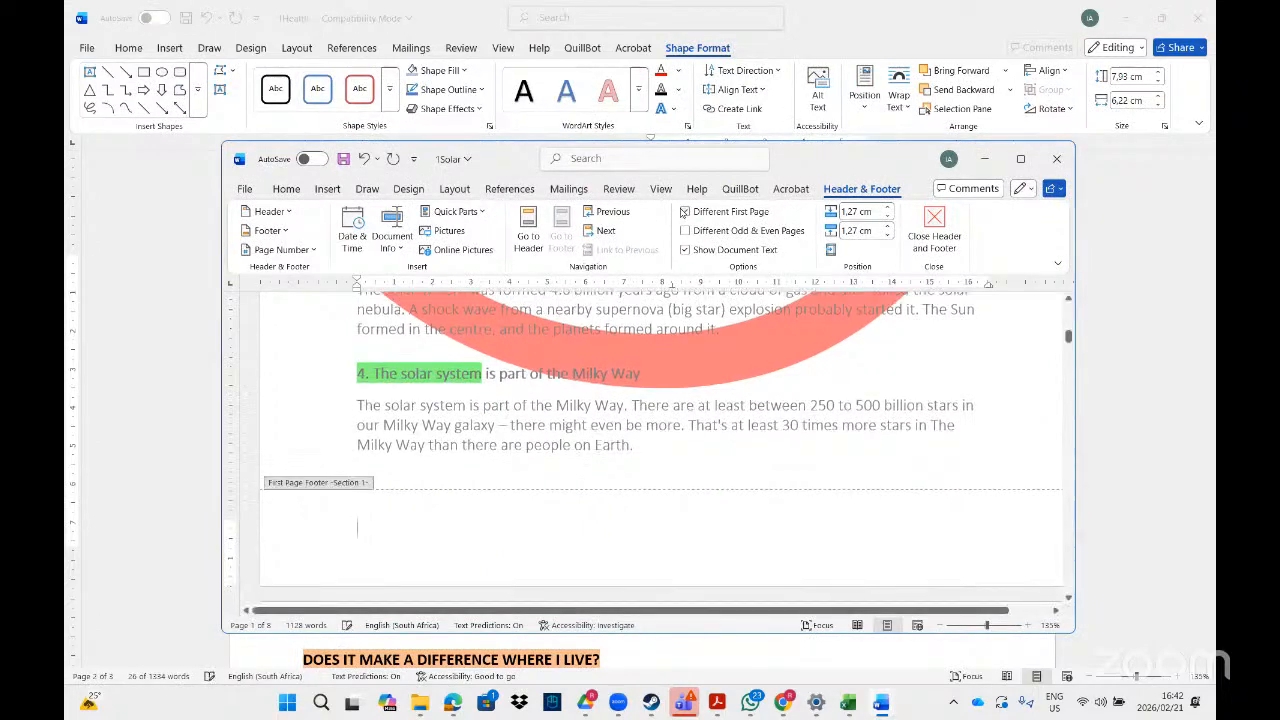
pyautogui.click(1020, 160)
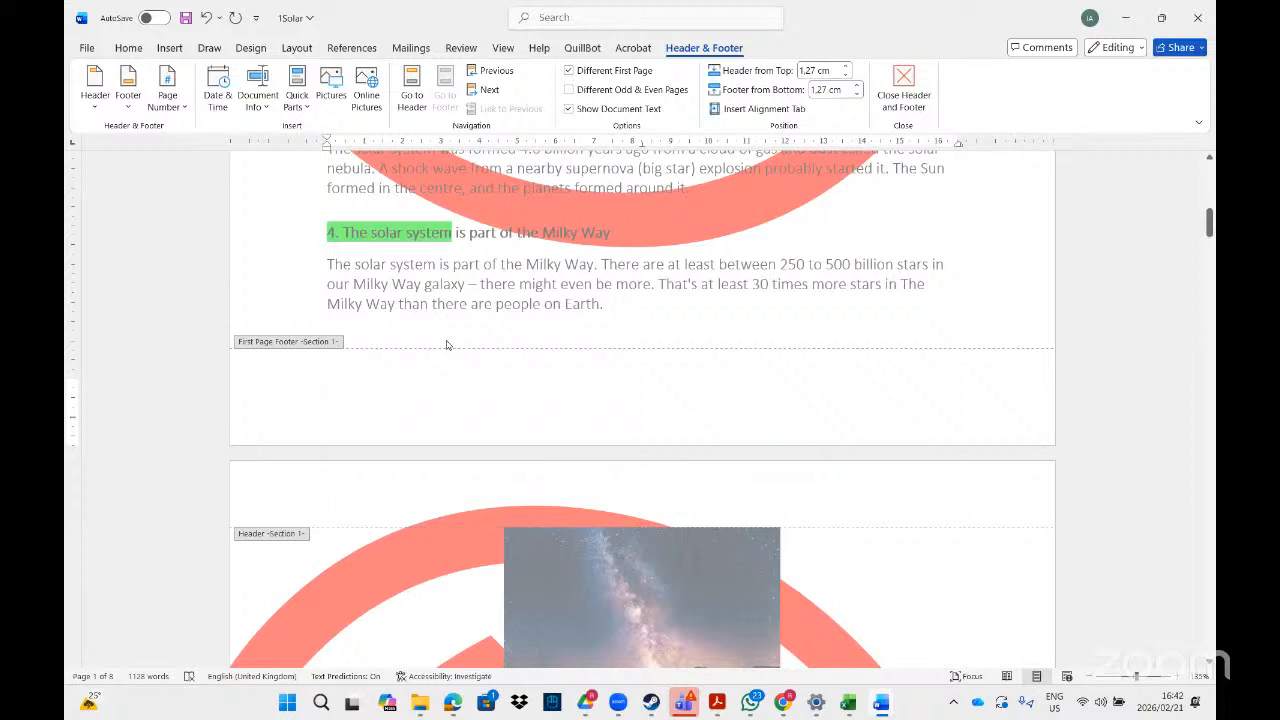
# Delete the red watermark from the header of the second page.
pyautogui.moveTo(1208, 222); pyautogui.dragTo(1208, 240)
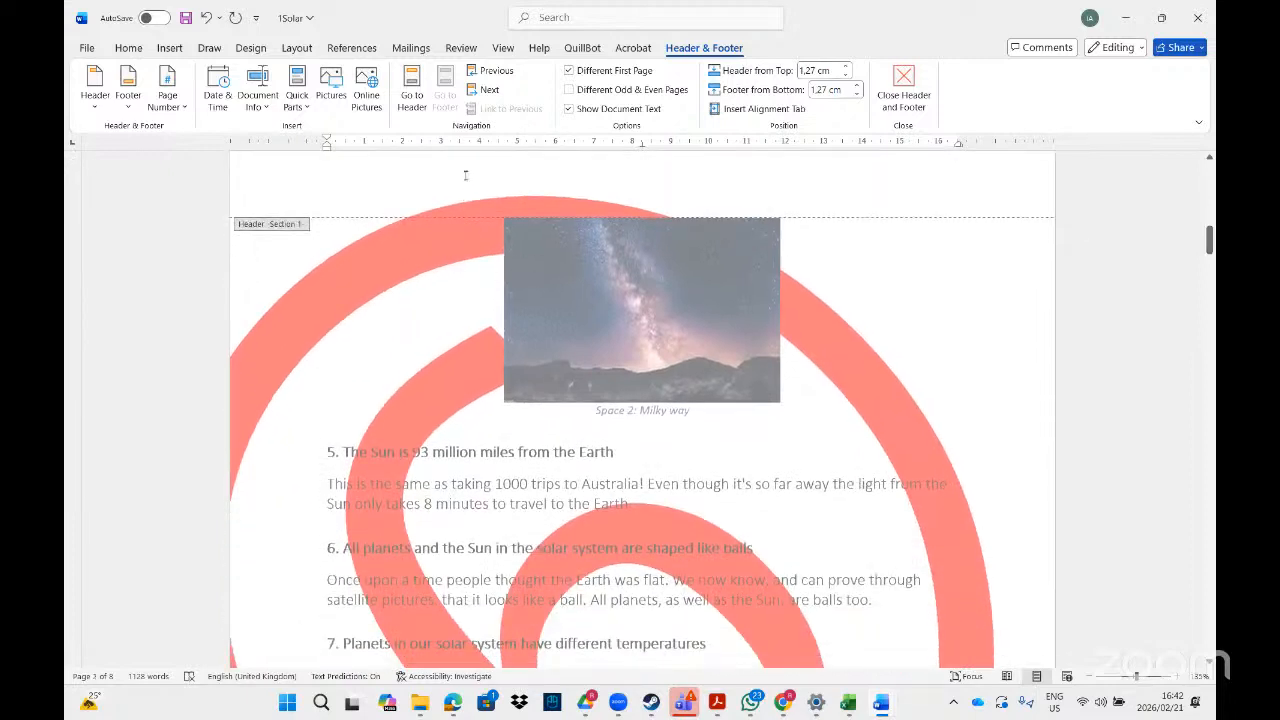
pyautogui.moveTo(1208, 238); pyautogui.dragTo(1208, 230)
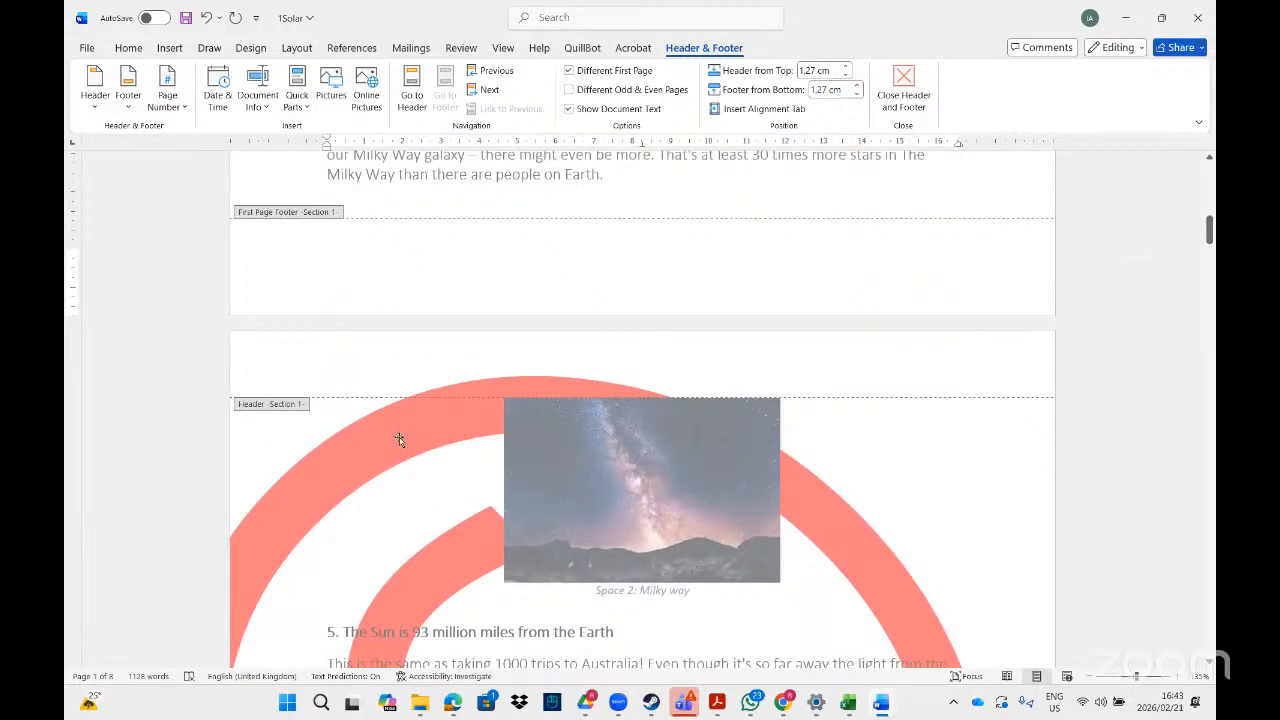
pyautogui.click(398, 440)
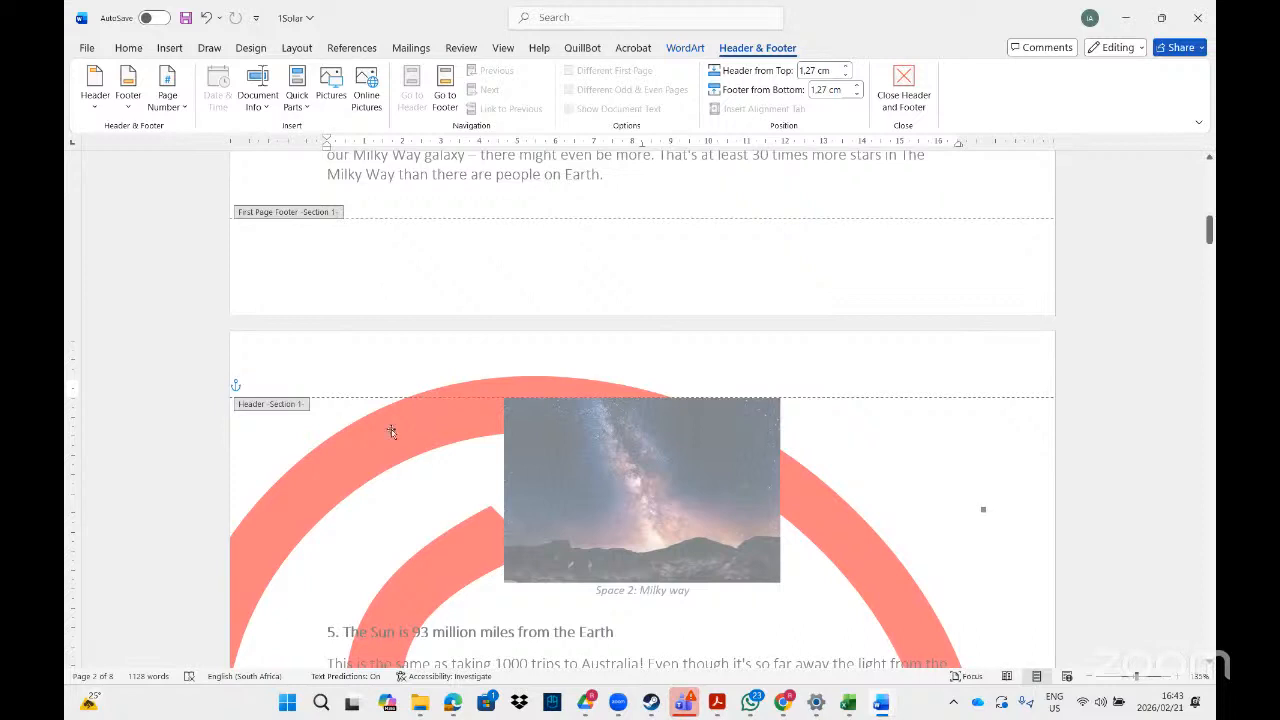
pyautogui.press('Delete')
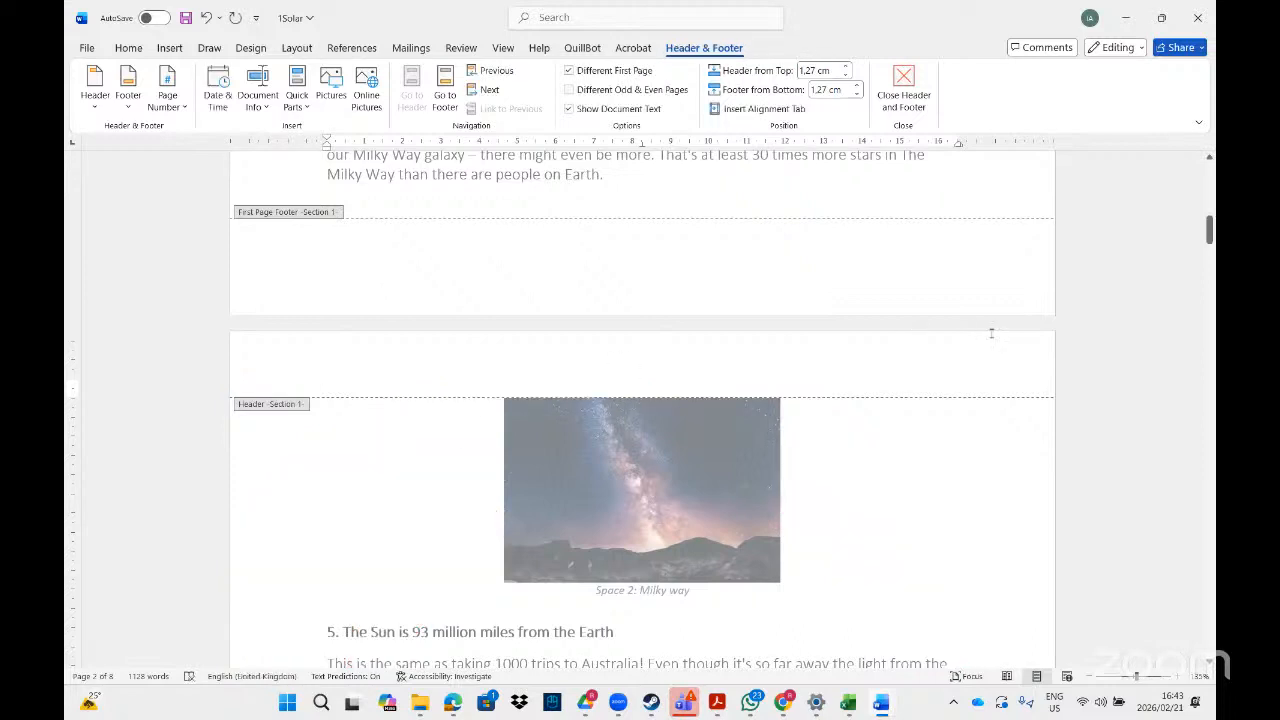
# Check the watermark and the footers on the first and second pages.
pyautogui.moveTo(1209, 222); pyautogui.dragTo(1209, 176)
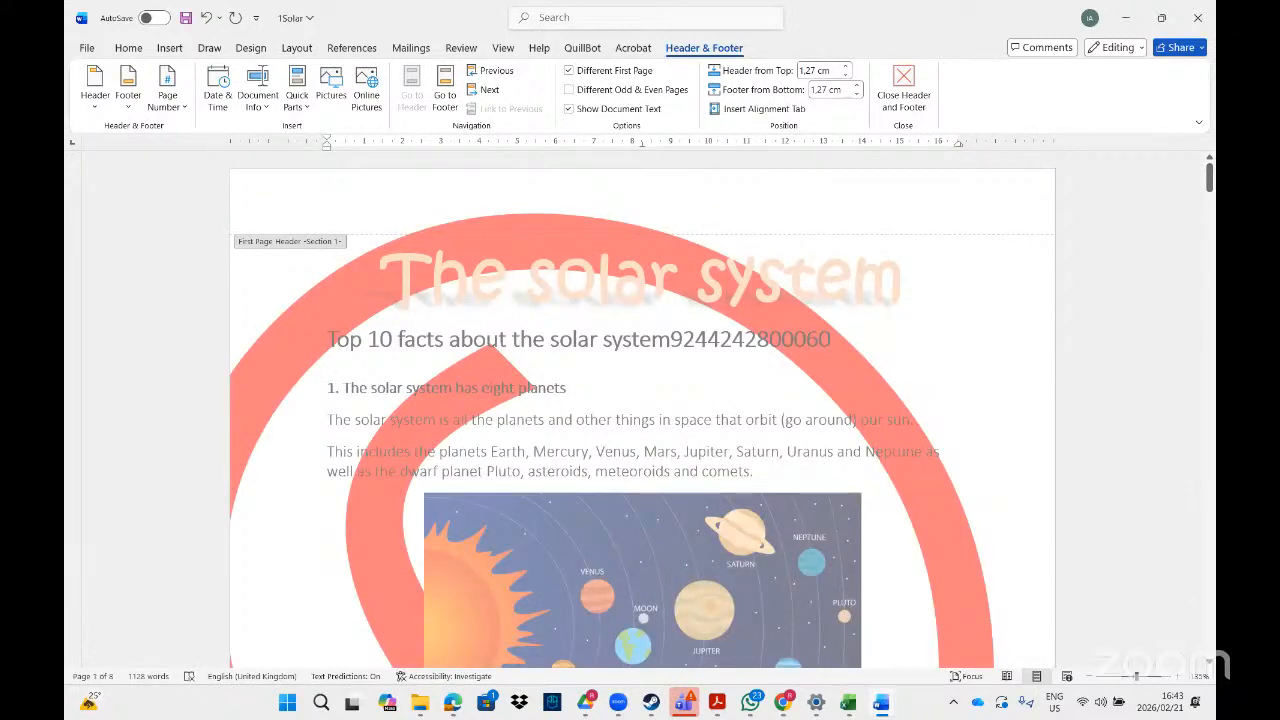
pyautogui.doubleClick(966, 35)
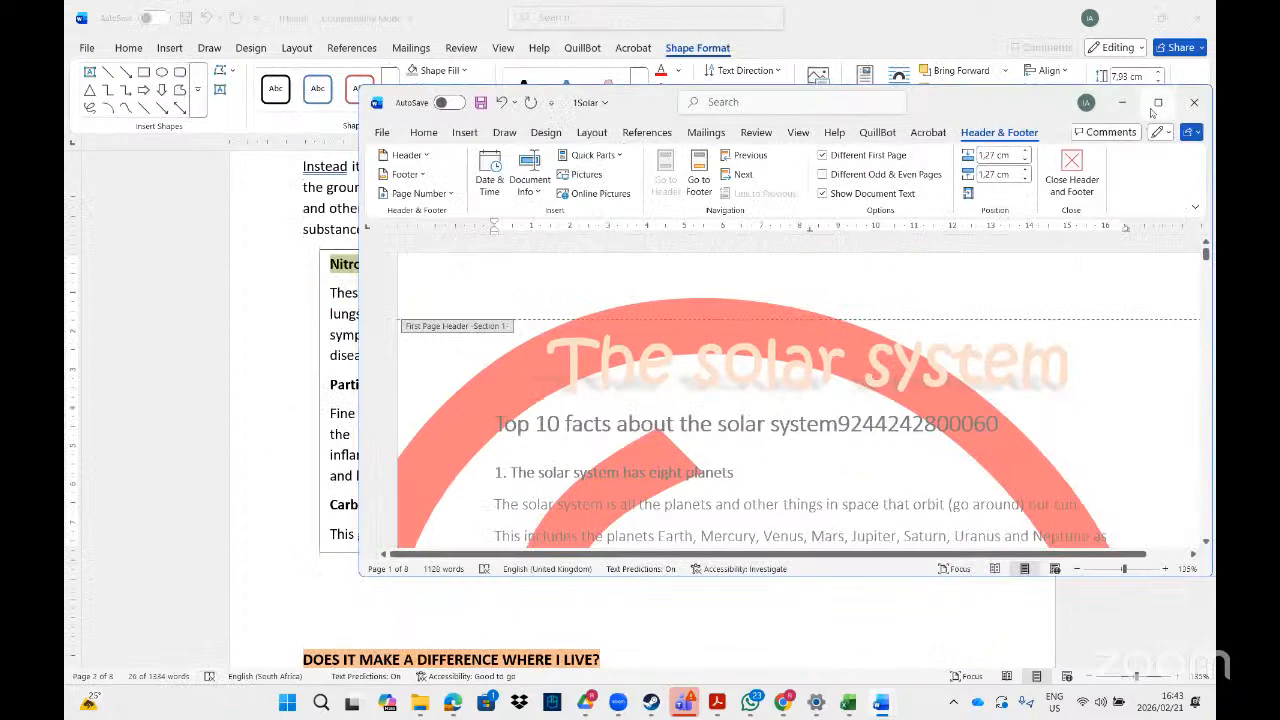
pyautogui.click(1160, 103)
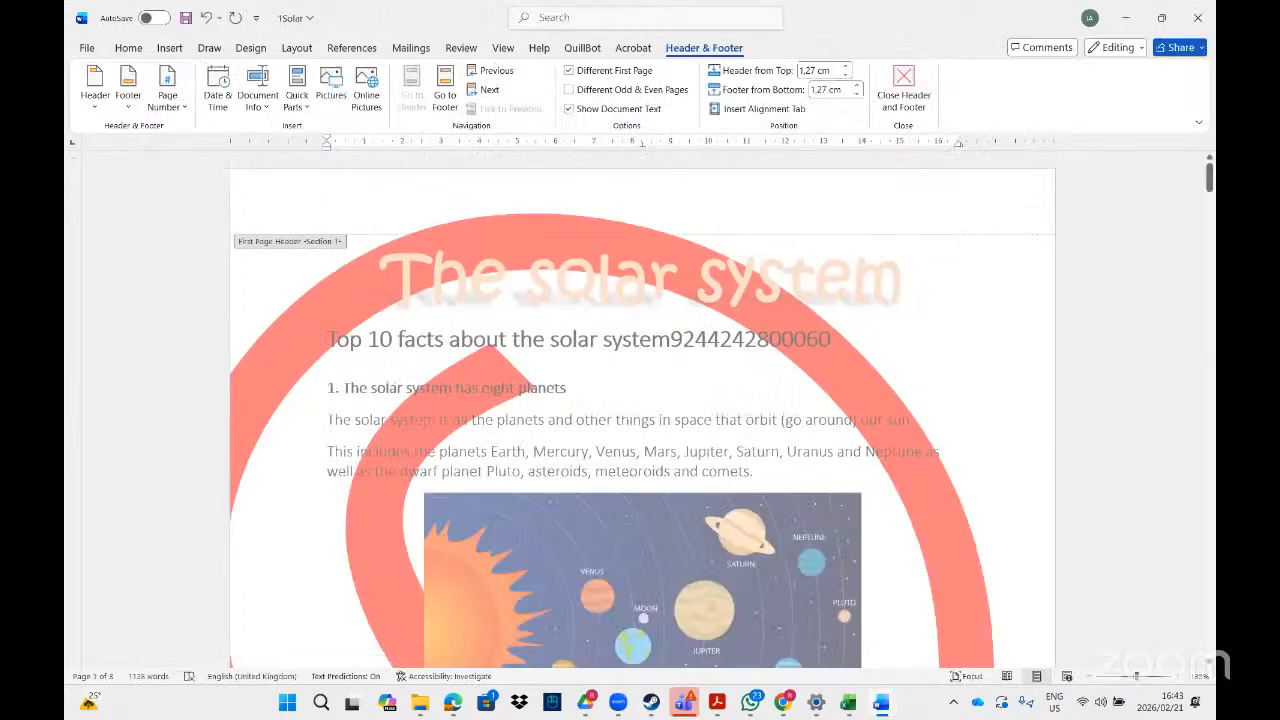
pyautogui.scroll(-10, 757, 287)
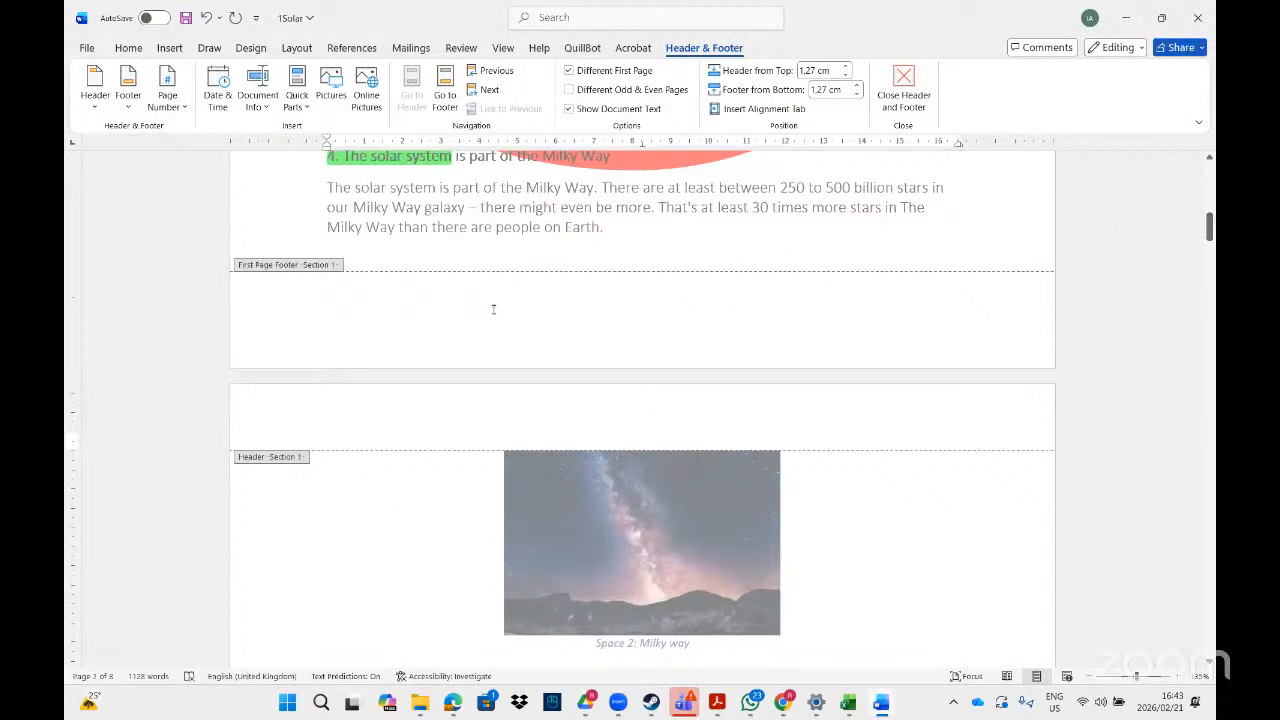
pyautogui.click(496, 310)
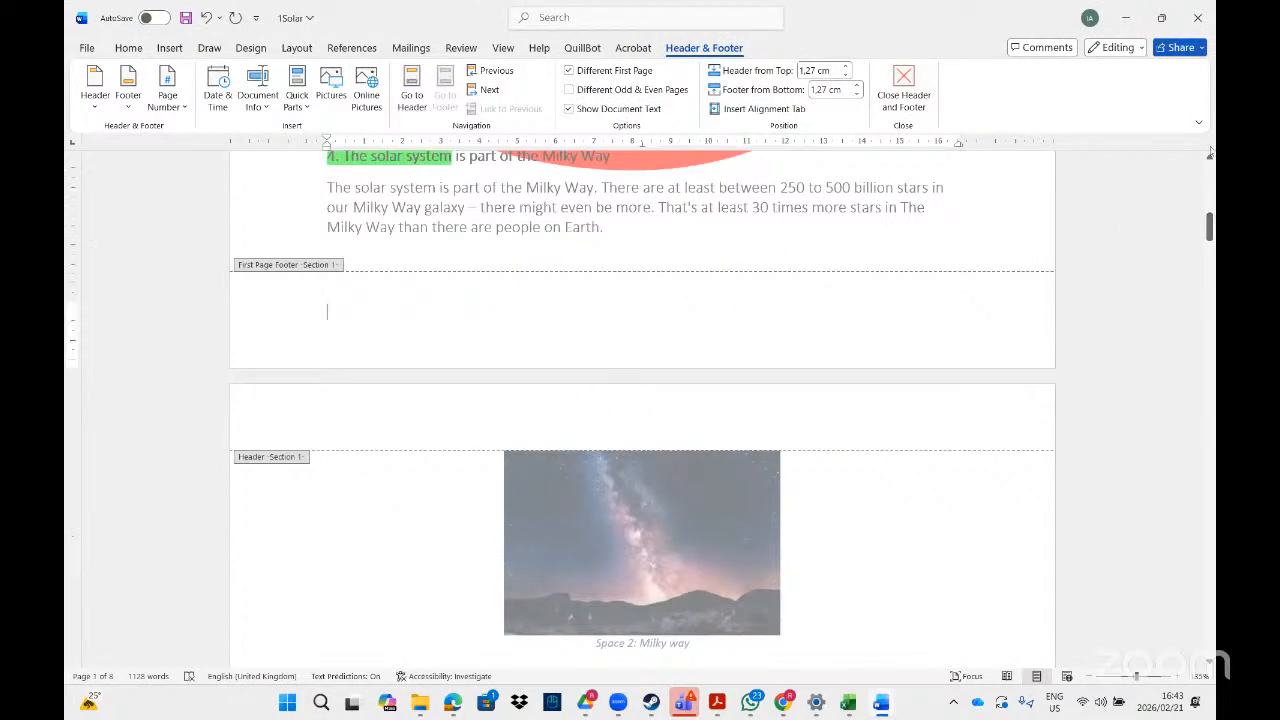
pyautogui.moveTo(1209, 226); pyautogui.dragTo(1204, 268)
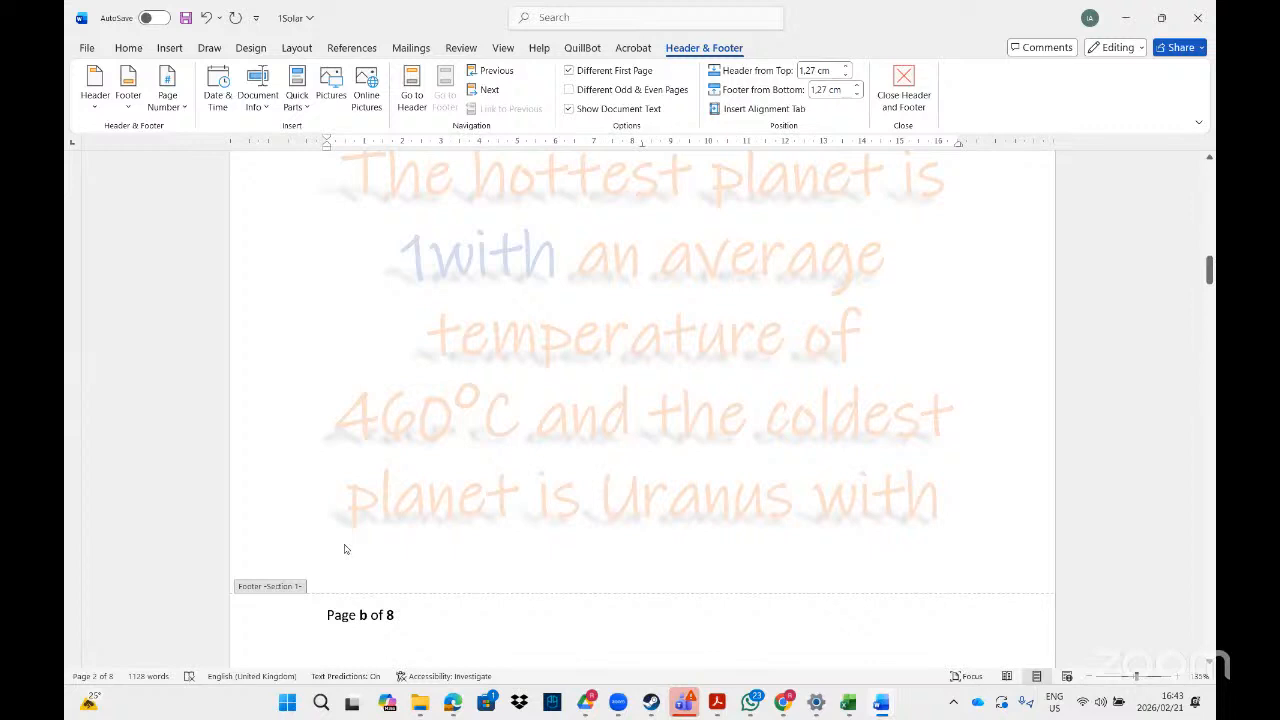
# Close the 1Solar document without saving its changes.
pyautogui.click(1205, 20)
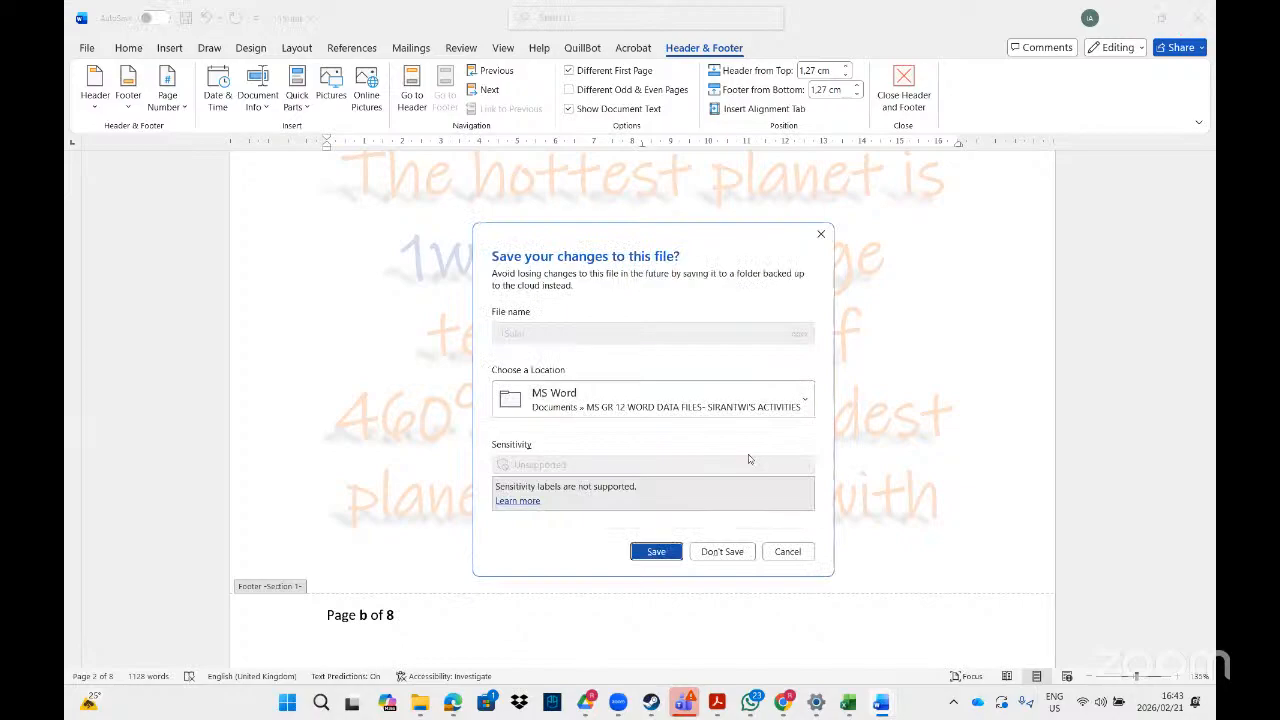
pyautogui.click(722, 548)
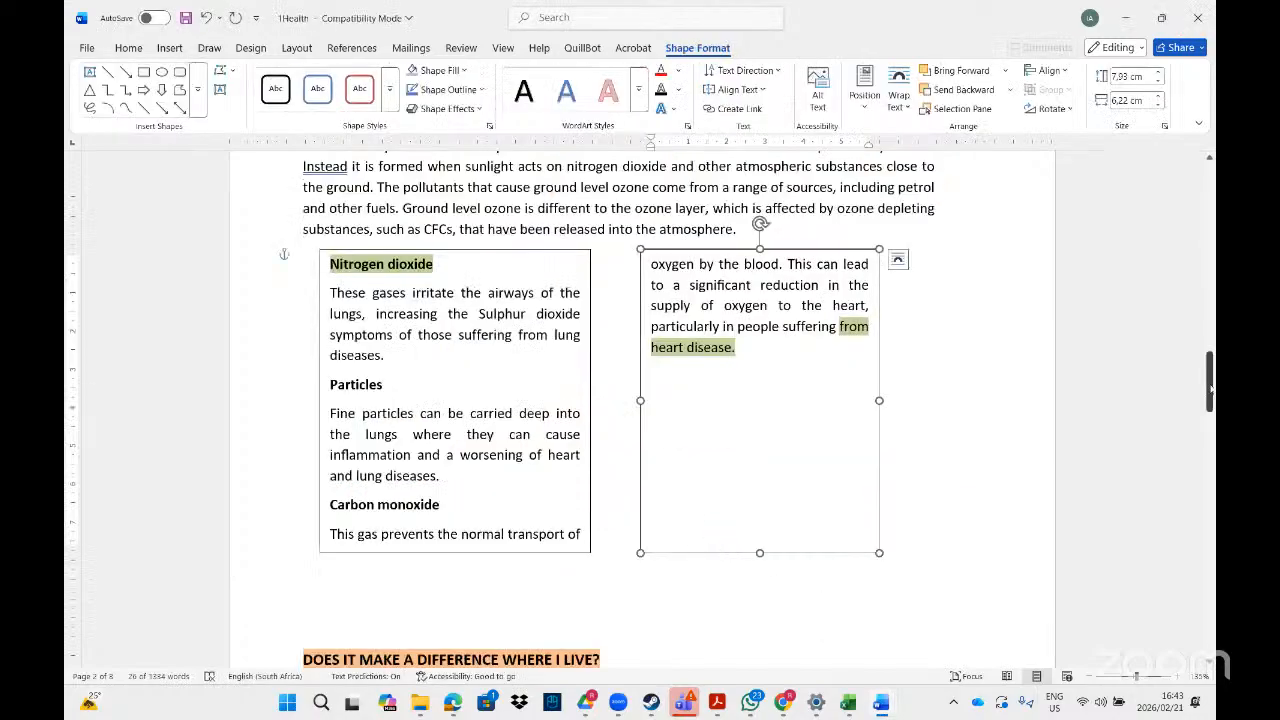
# Add an empty line below the first Air Pollution paragraph in the 1Health document.
pyautogui.moveTo(1210, 386); pyautogui.dragTo(1210, 185)
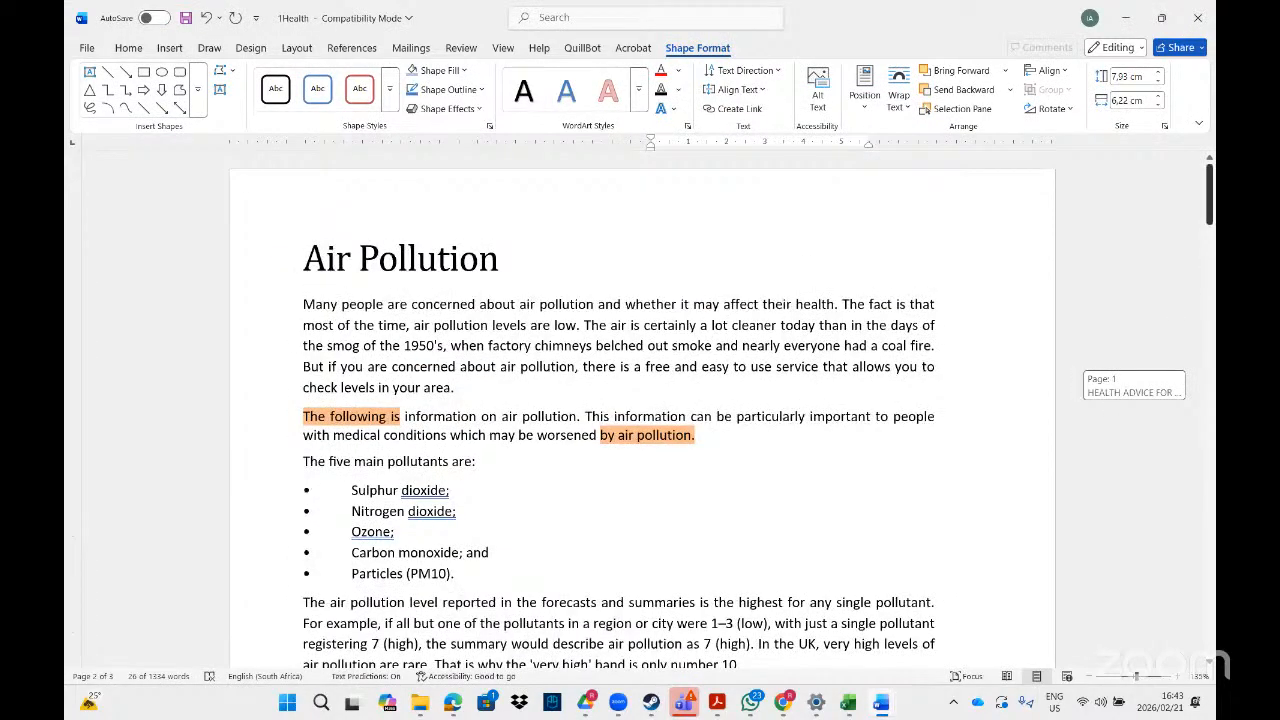
pyautogui.moveTo(1211, 243); pyautogui.dragTo(1210, 226)
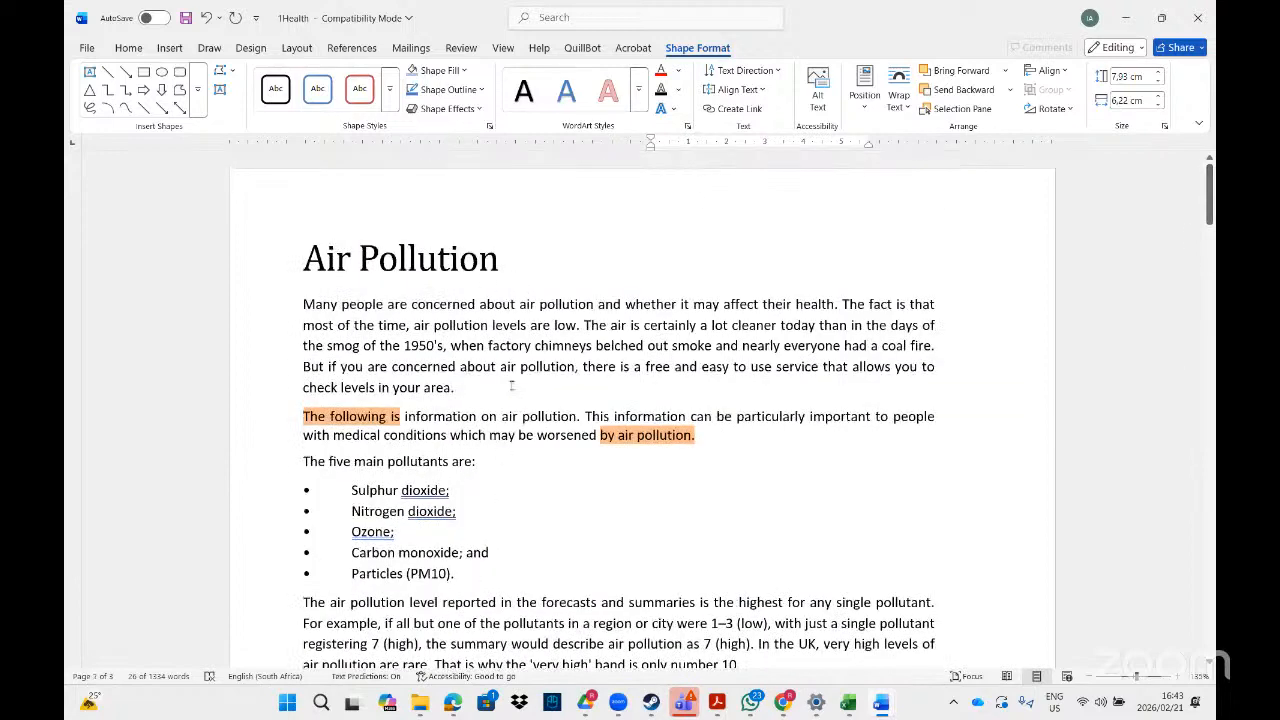
pyautogui.click(514, 388)
pyautogui.press('Return')
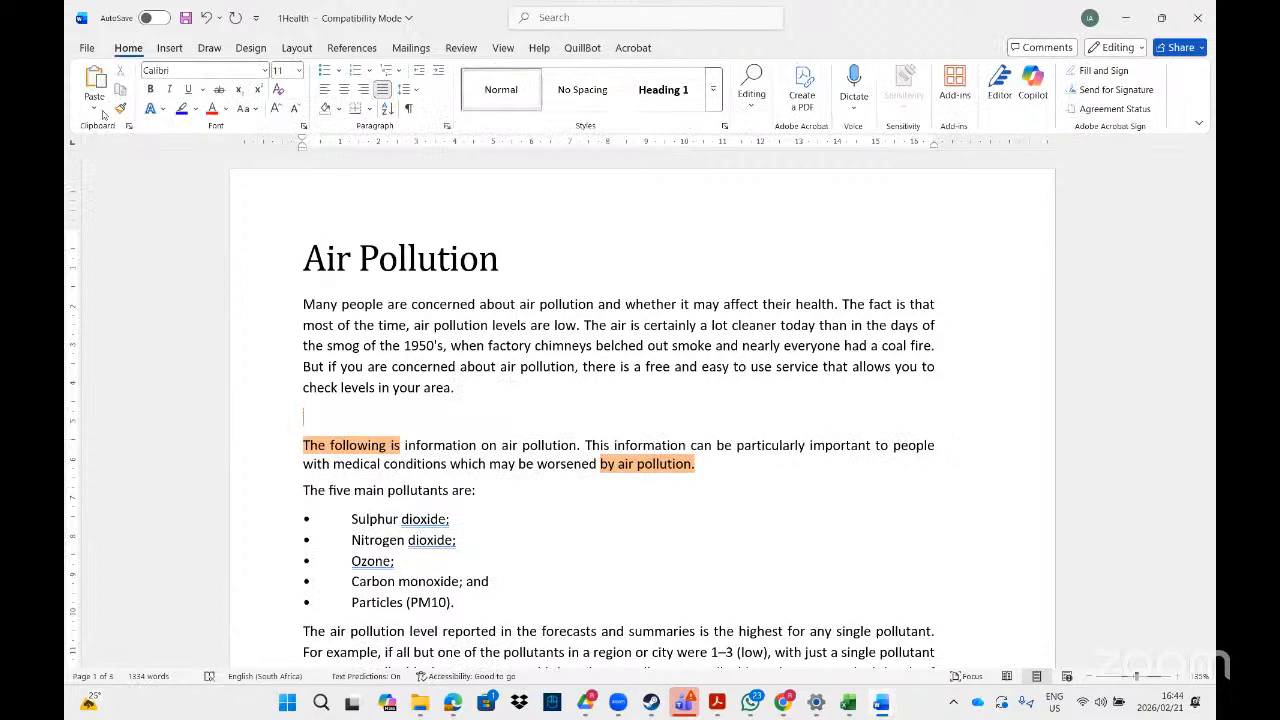
# Insert the Webdings symbol with character code 102 on the empty line below the first Air Pollution paragraph.
pyautogui.click(169, 52)
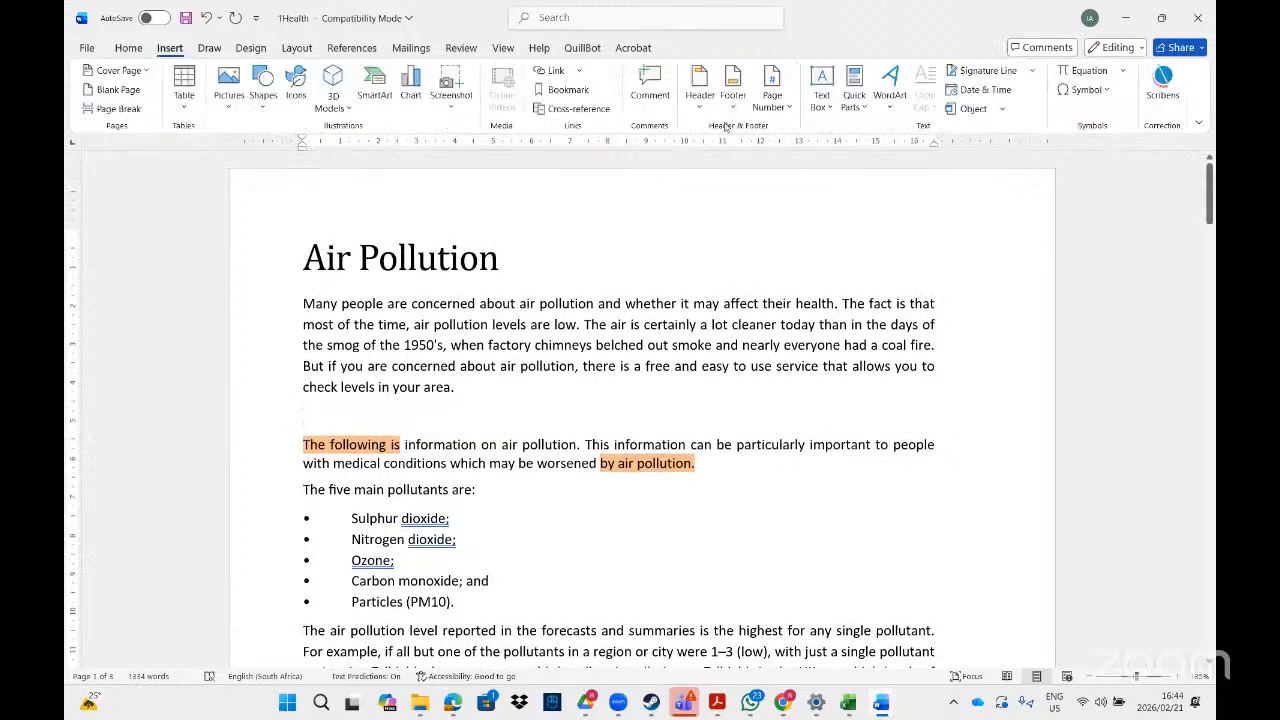
pyautogui.click(1109, 92)
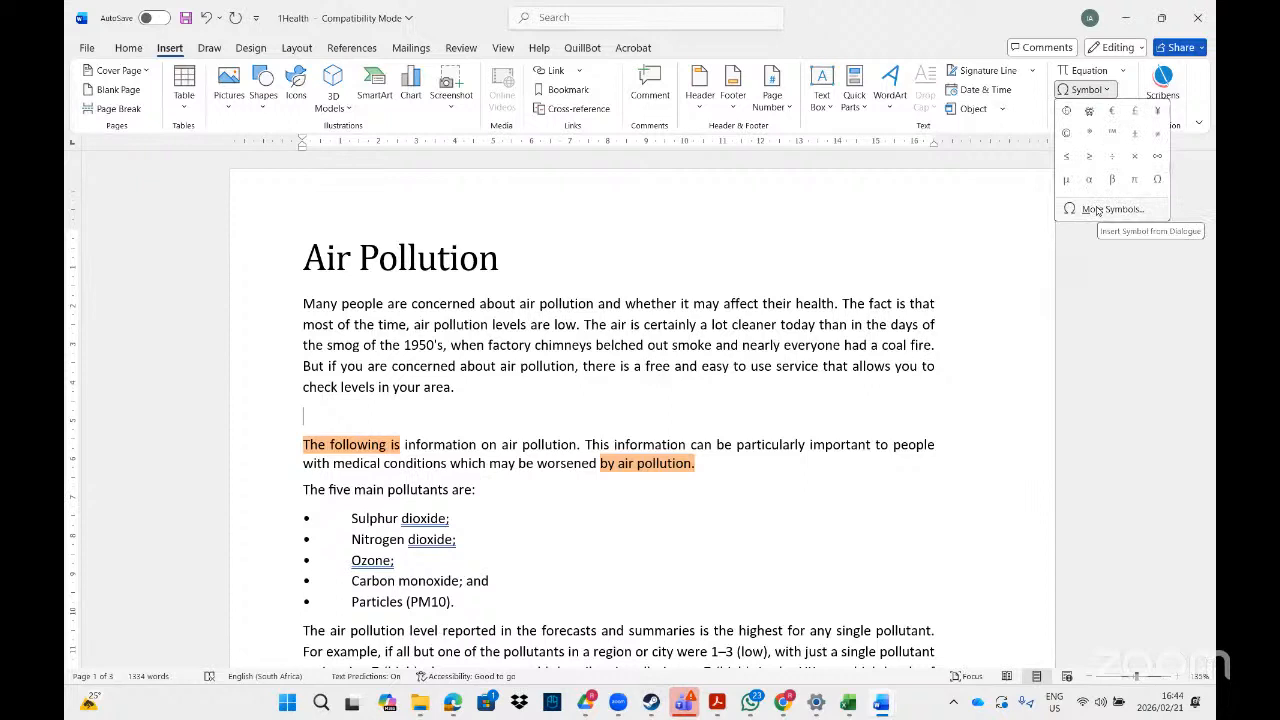
pyautogui.click(1097, 210)
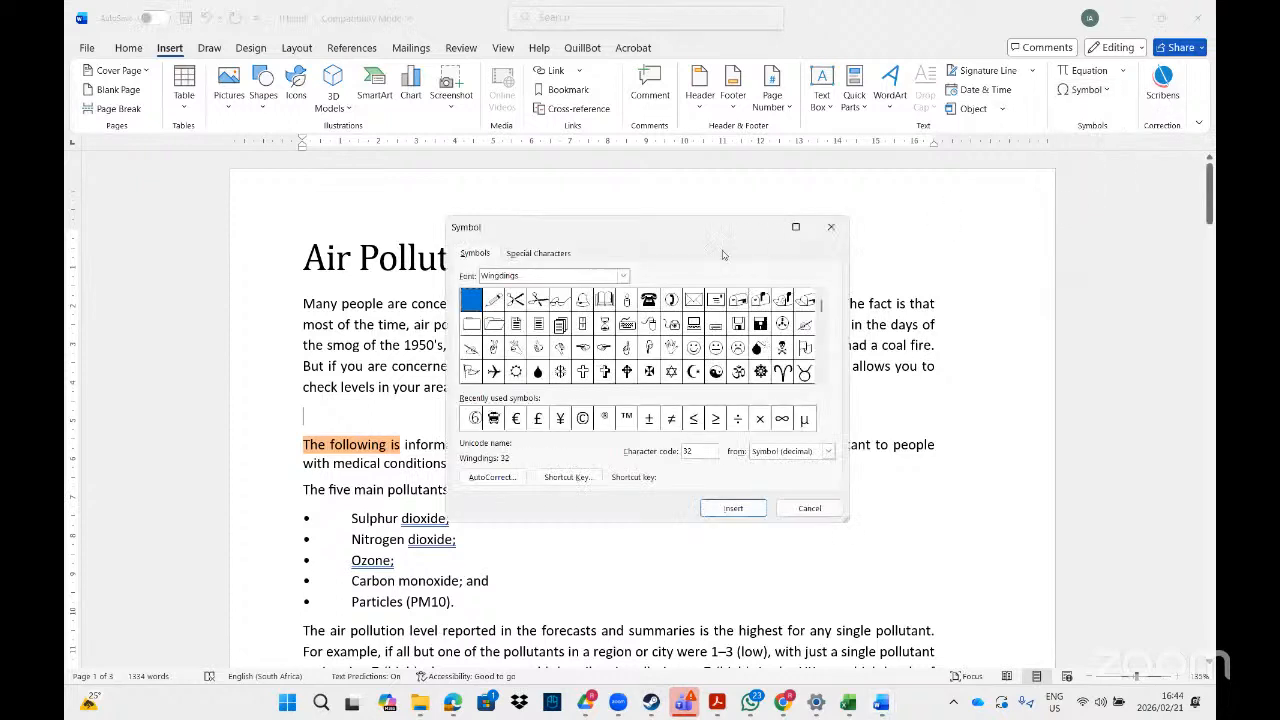
pyautogui.click(624, 276)
pyautogui.write('web')
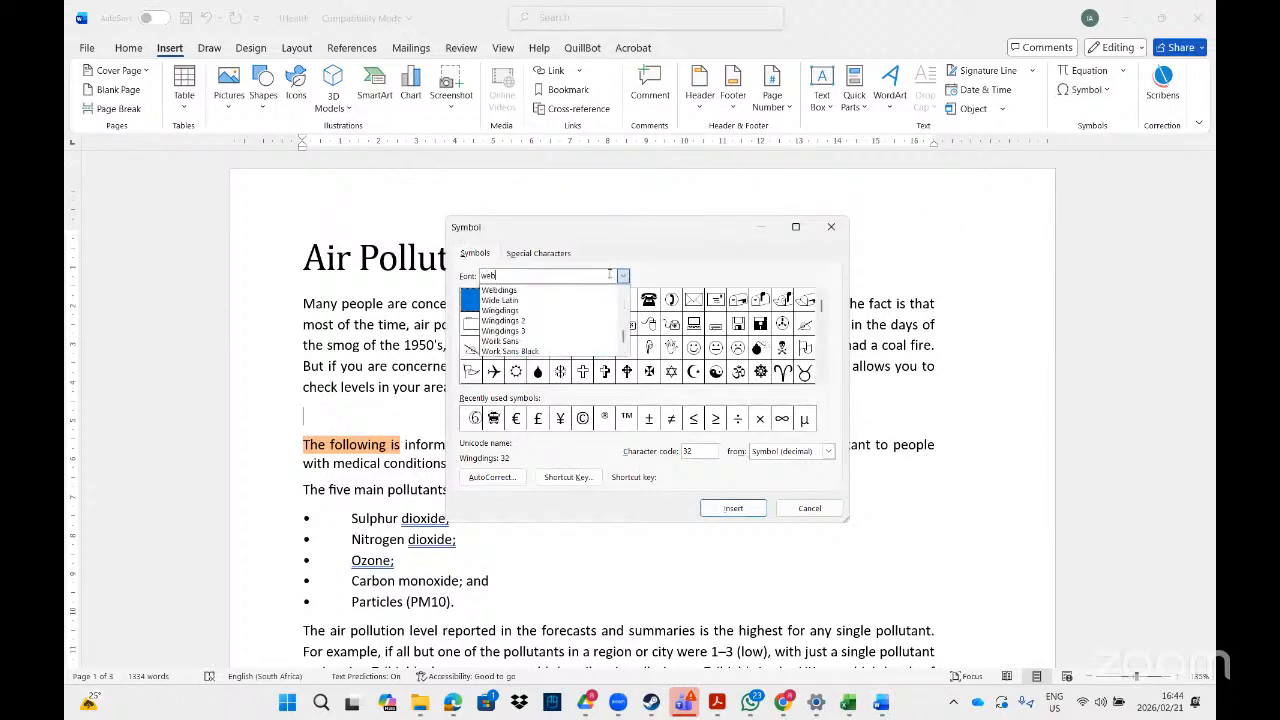
pyautogui.click(525, 291)
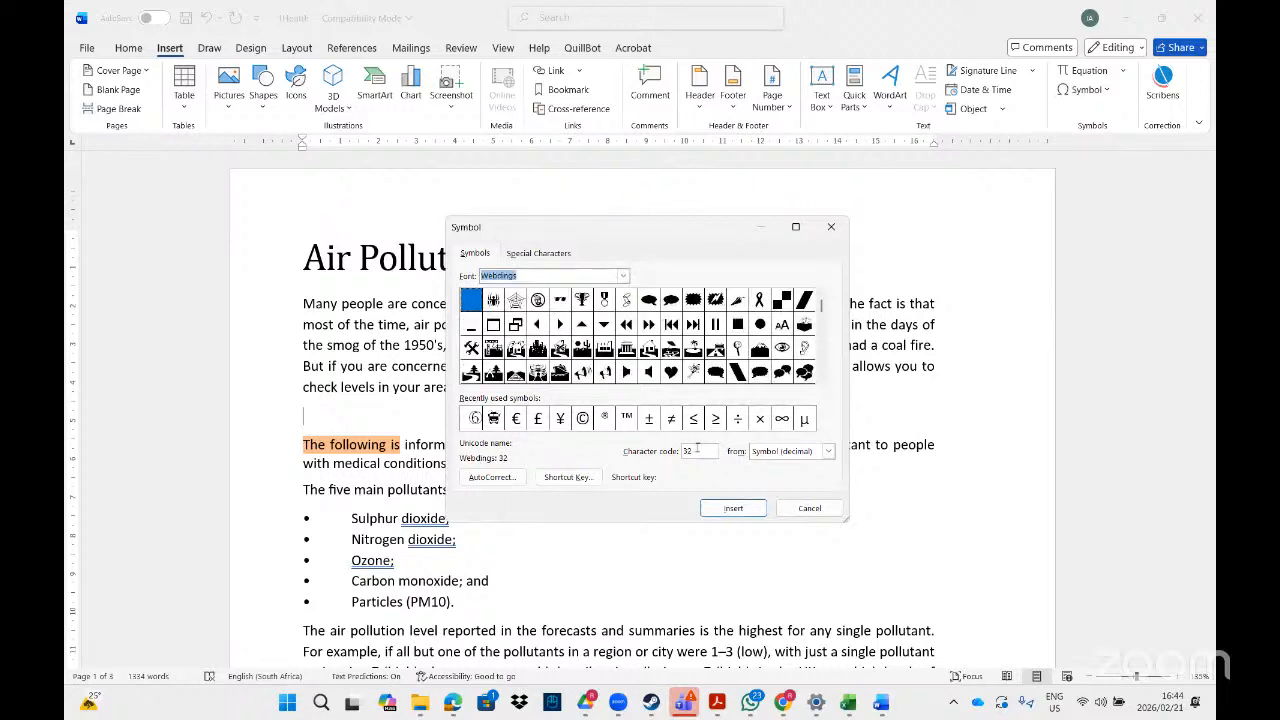
pyautogui.moveTo(698, 451); pyautogui.dragTo(640, 446)
pyautogui.write('102')
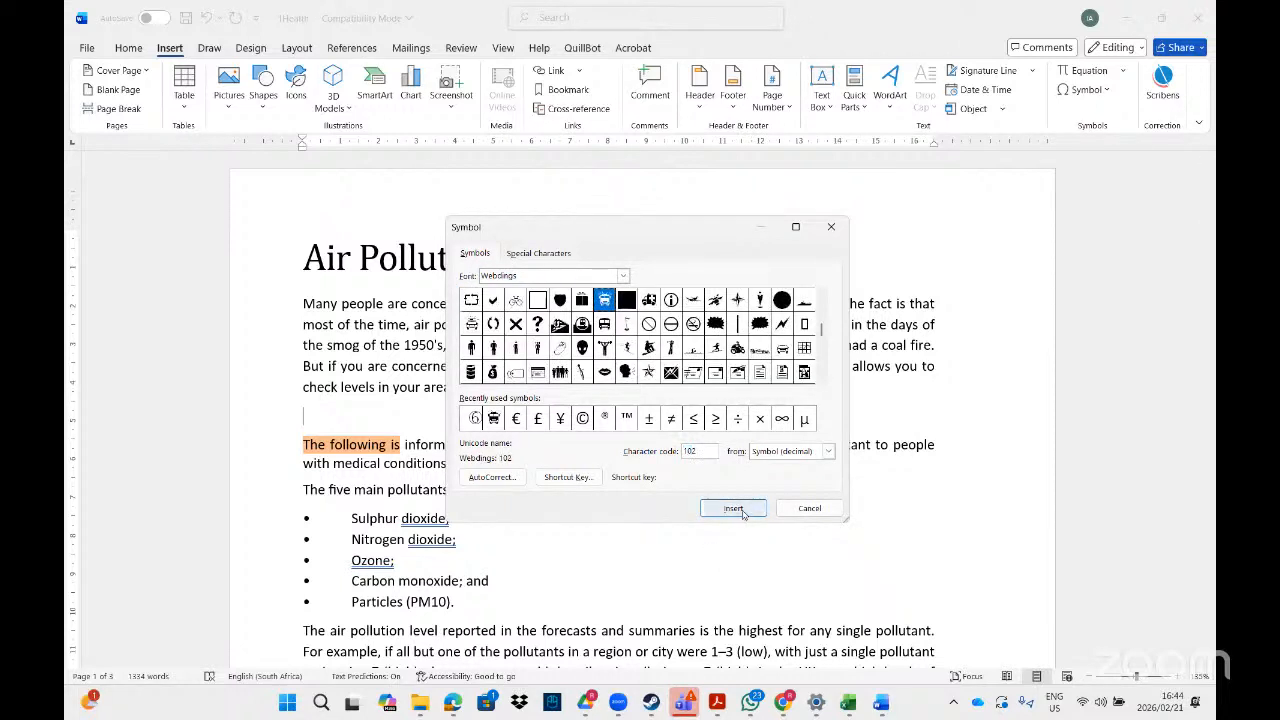
pyautogui.click(735, 509)
pyautogui.click(809, 508)
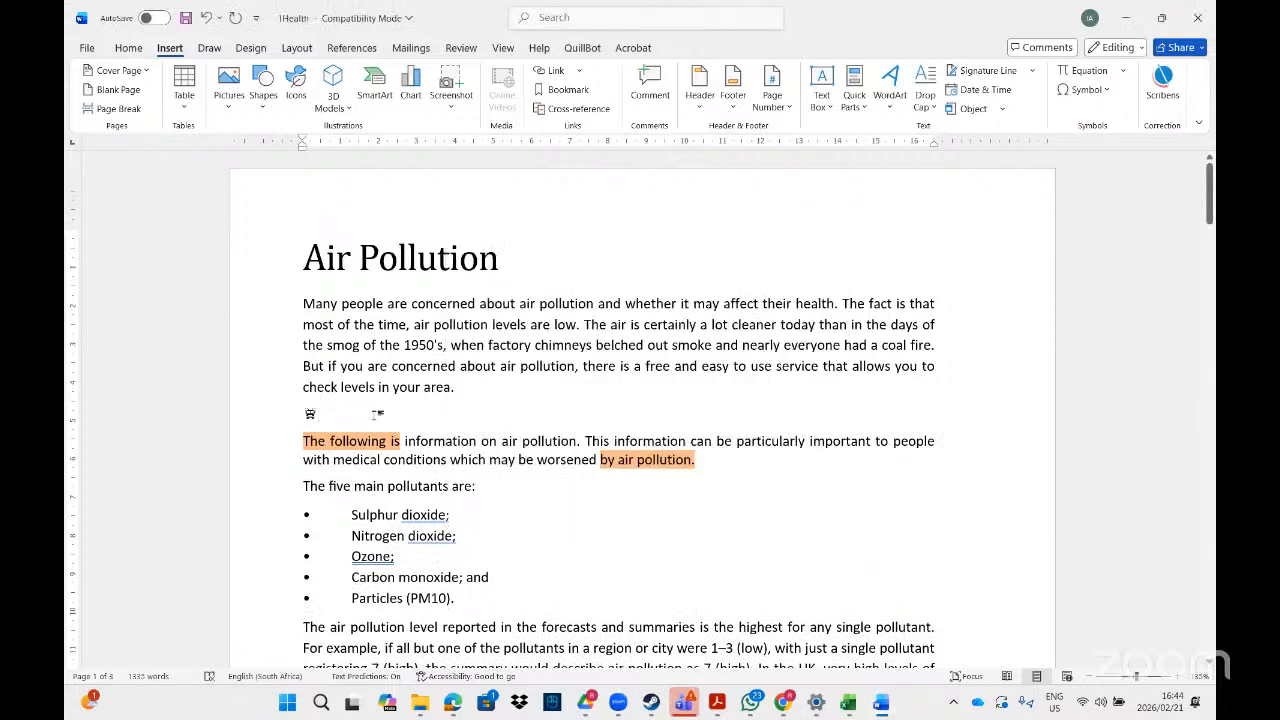
# Cut the inserted bus symbol out of the document together with its line.
pyautogui.click(294, 414)
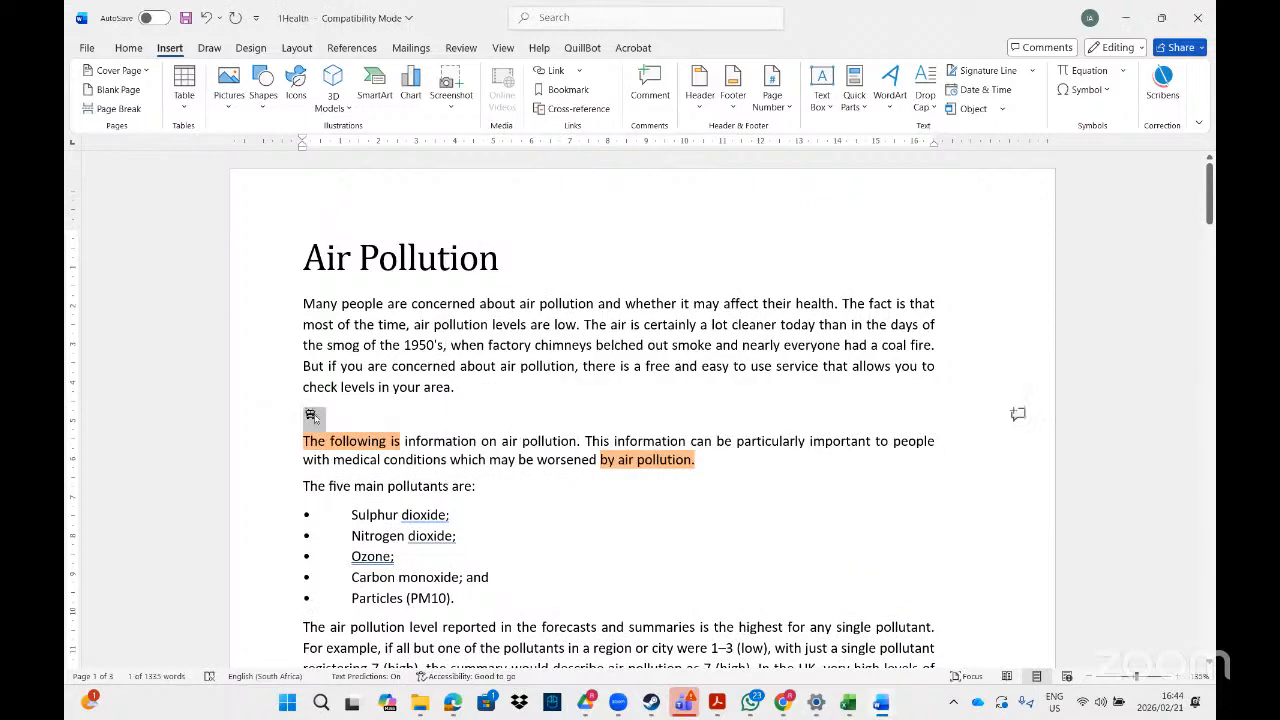
pyautogui.rightClick(310, 415)
pyautogui.click(342, 153)
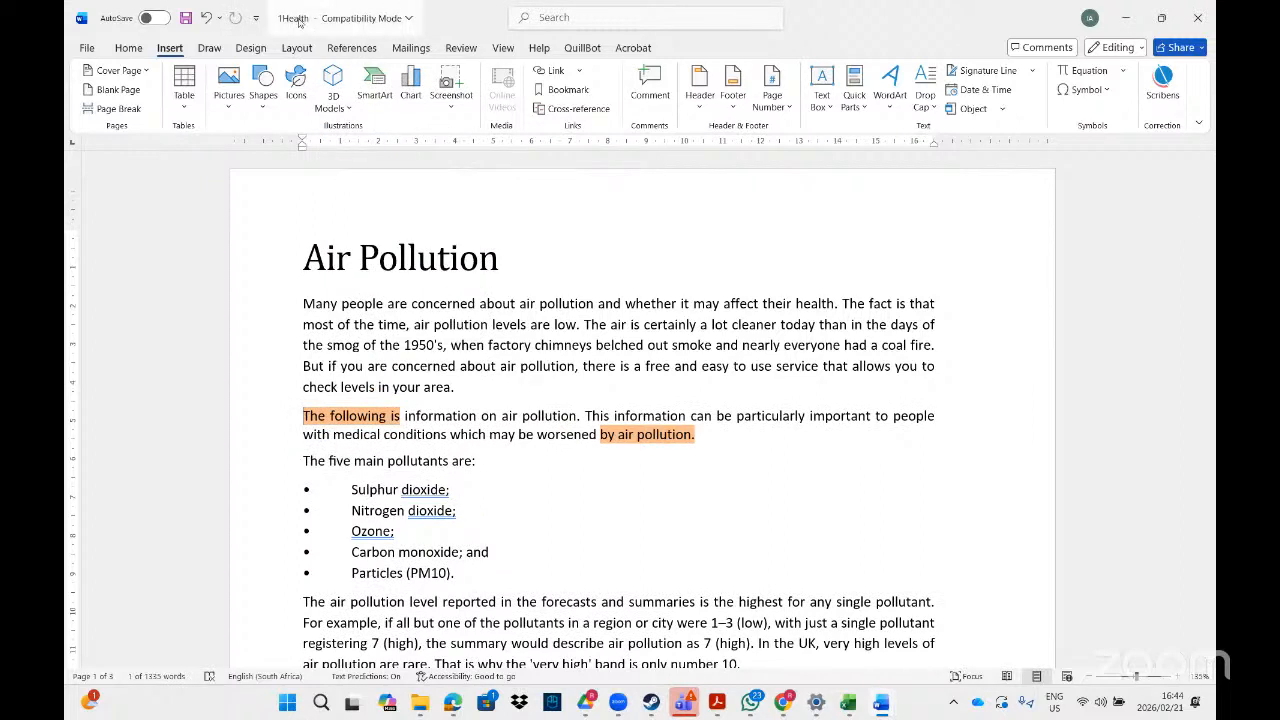
# Start a custom text watermark and replace its default ASAP text with the cut symbol.
pyautogui.click(251, 48)
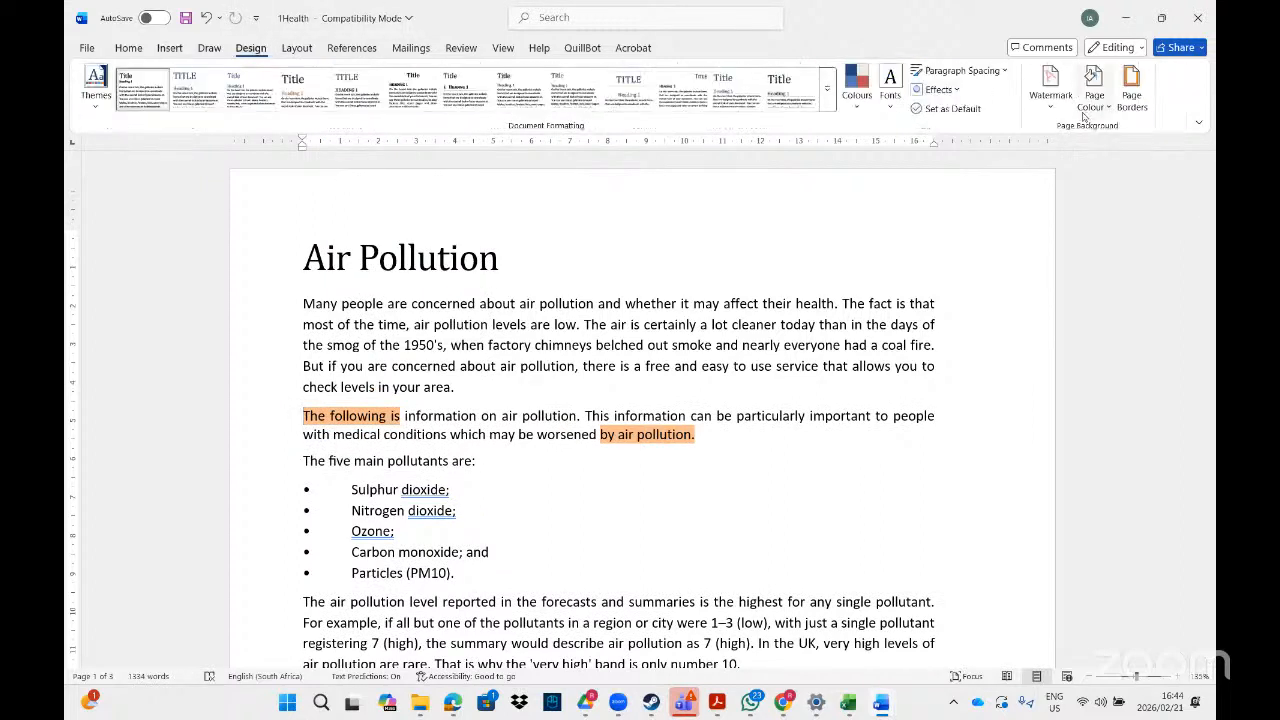
pyautogui.click(1050, 88)
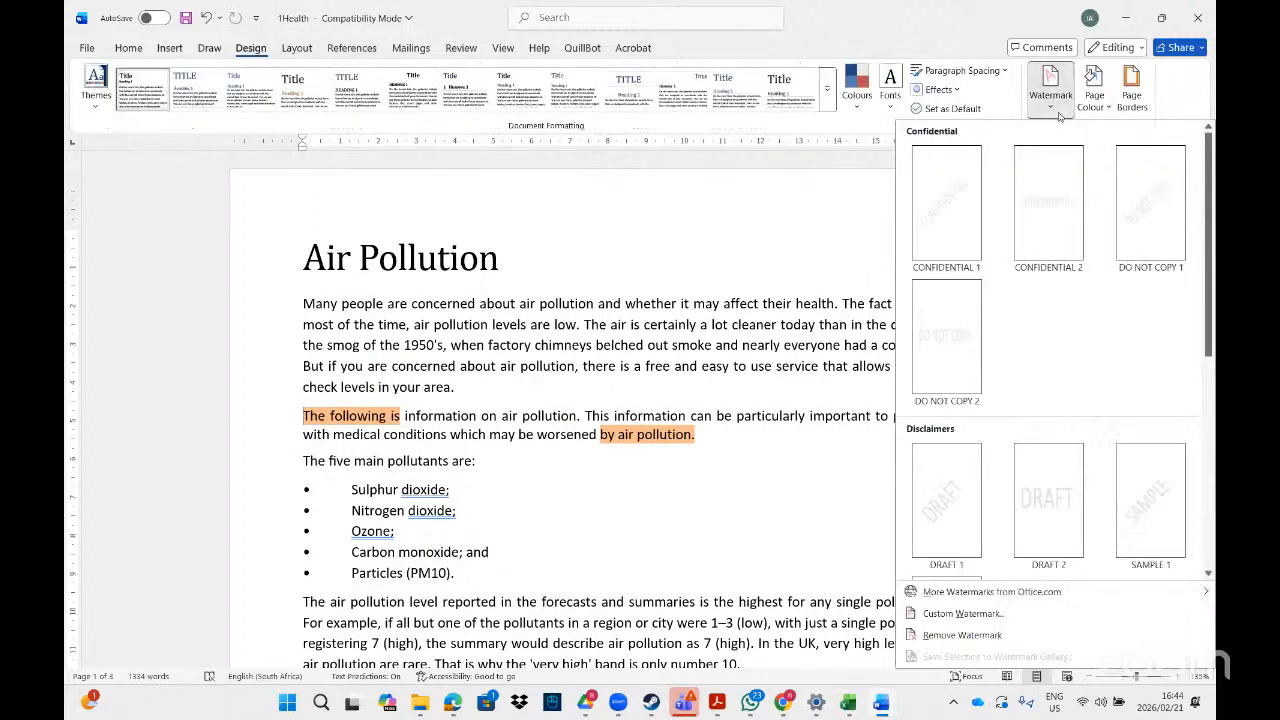
pyautogui.click(951, 614)
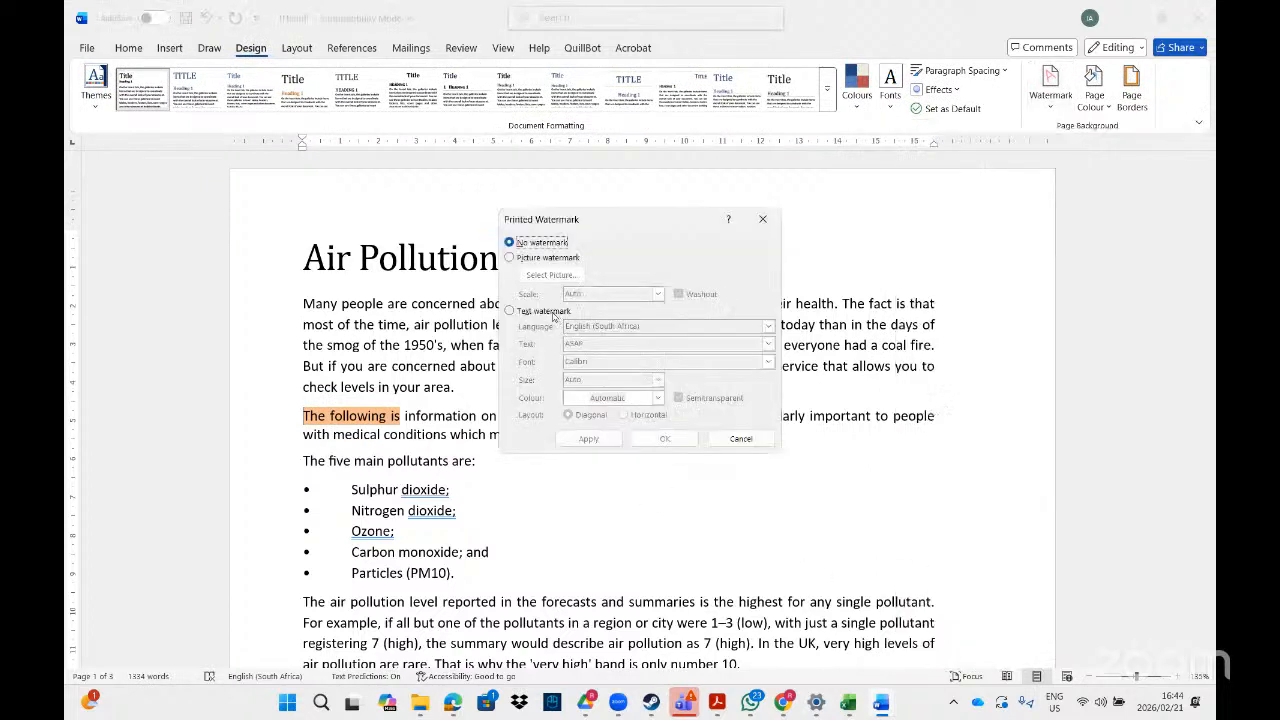
pyautogui.click(548, 312)
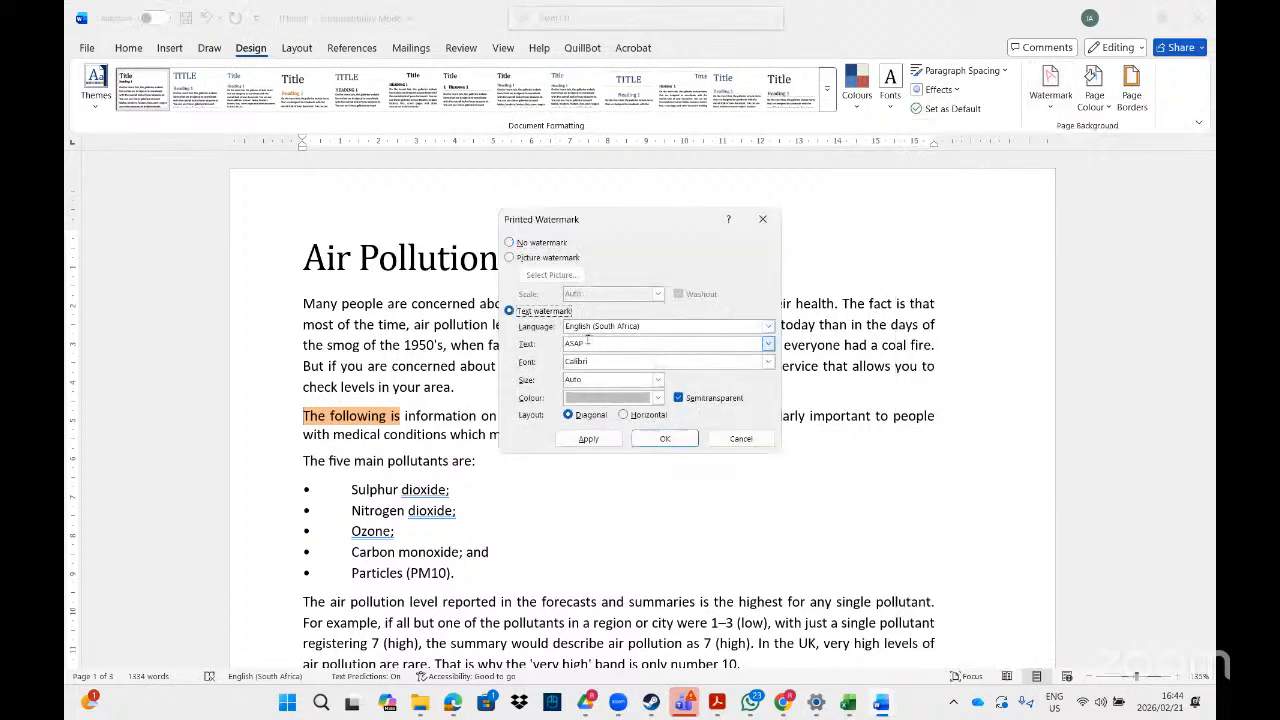
pyautogui.moveTo(587, 342); pyautogui.dragTo(562, 343)
pyautogui.press('BackSpace')
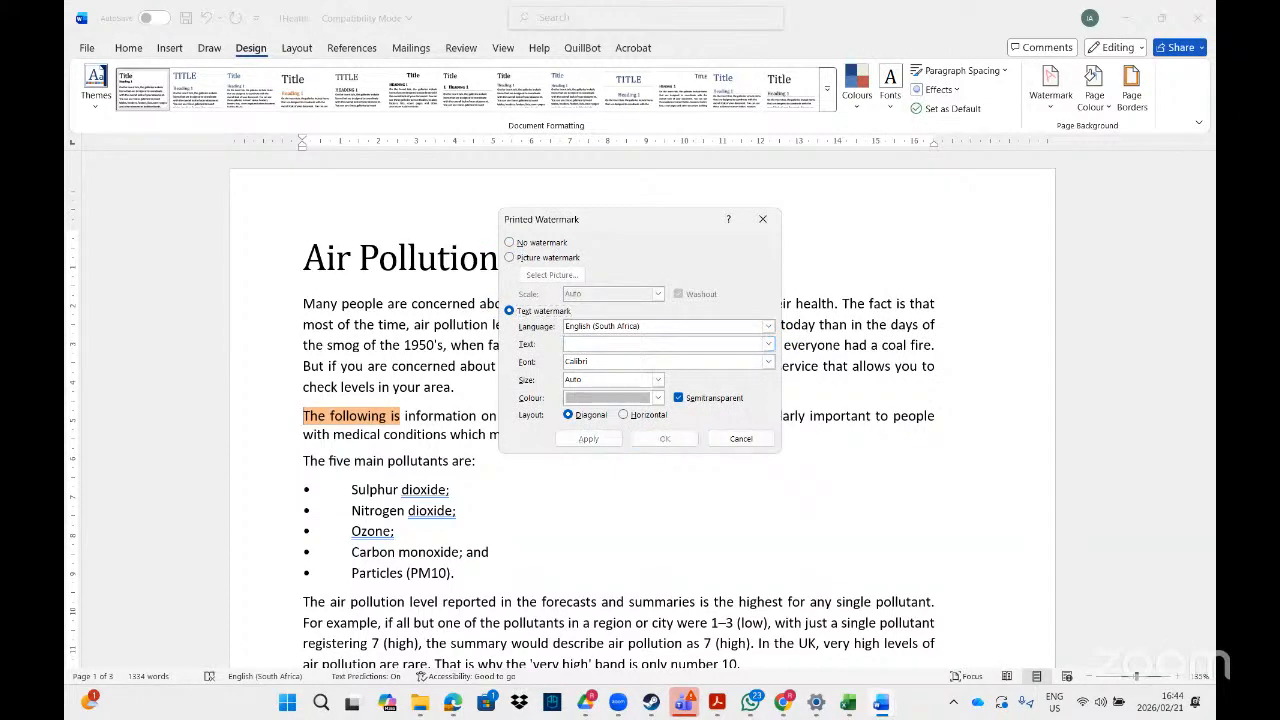
pyautogui.rightClick(595, 342)
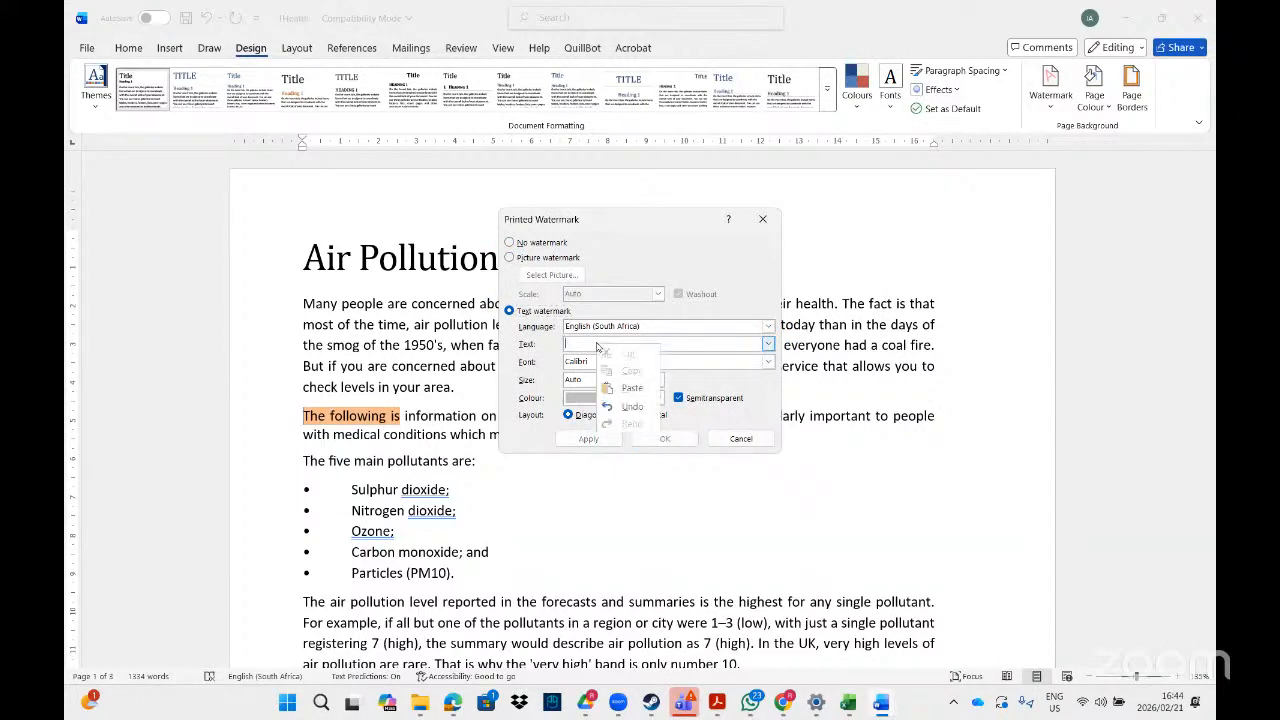
pyautogui.click(623, 381)
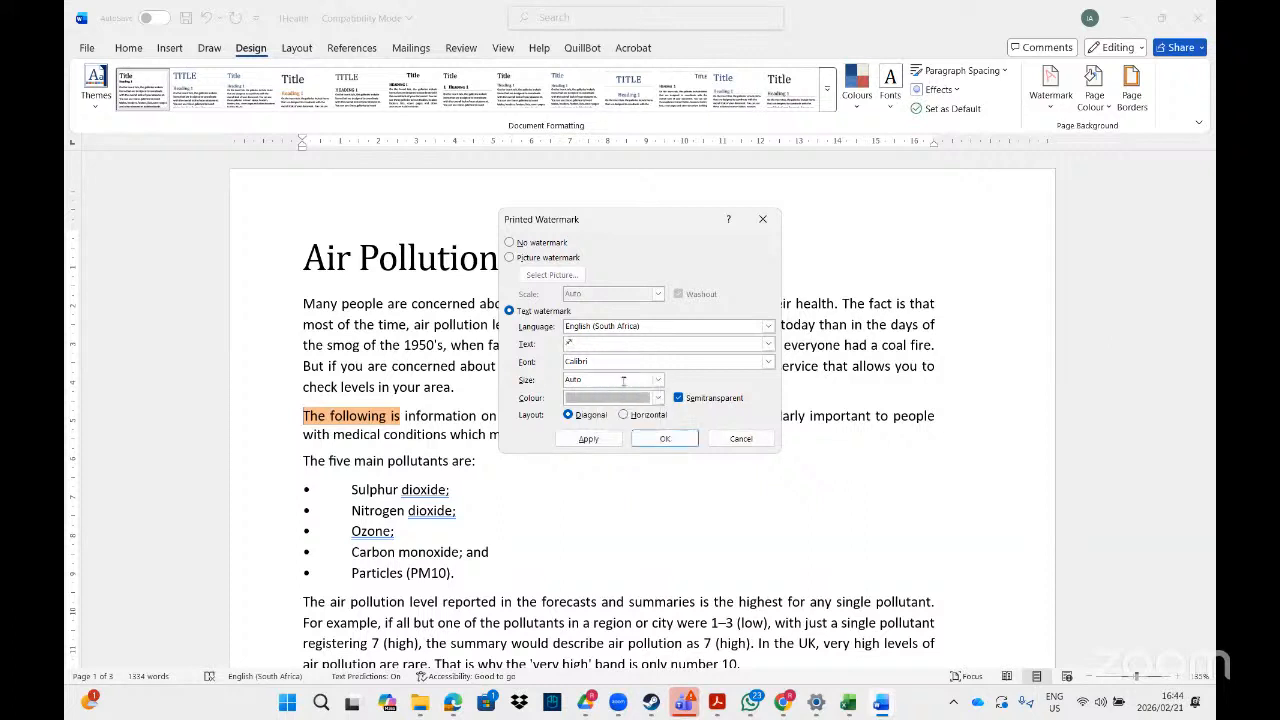
# Set the watermark's font to Webdings and enter a custom size in place of Auto.
pyautogui.click(768, 362)
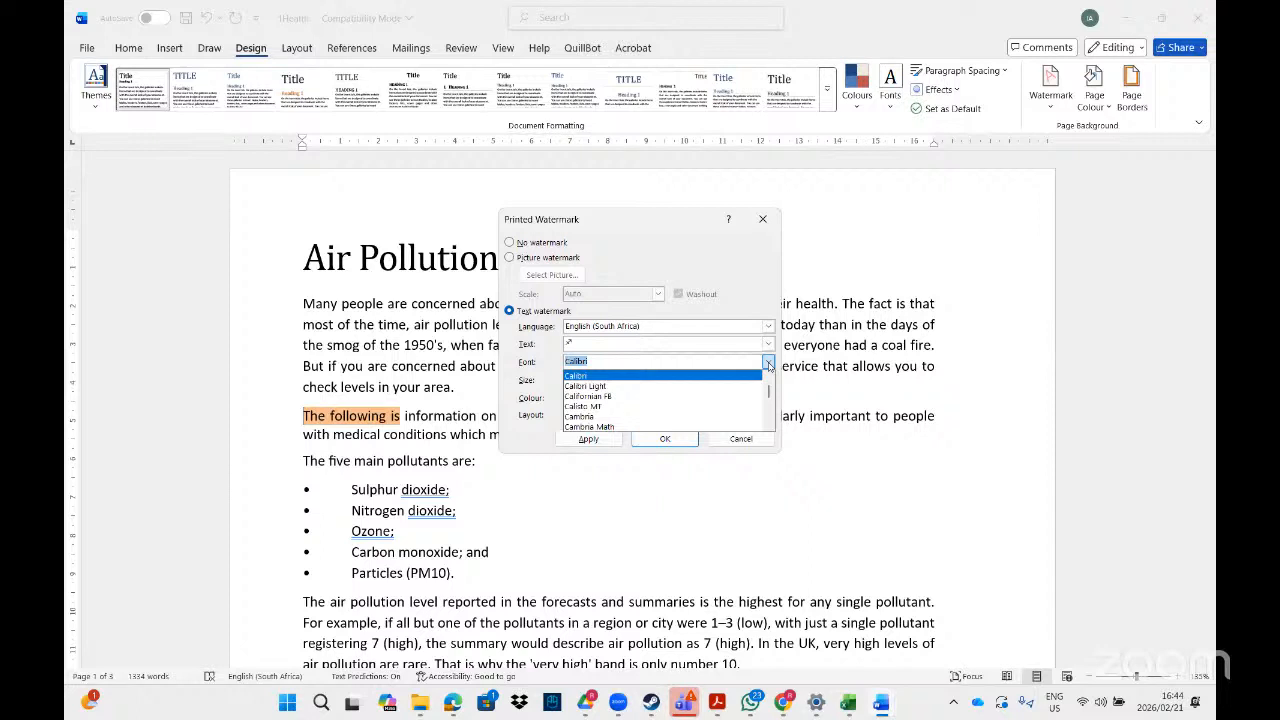
pyautogui.write('web')
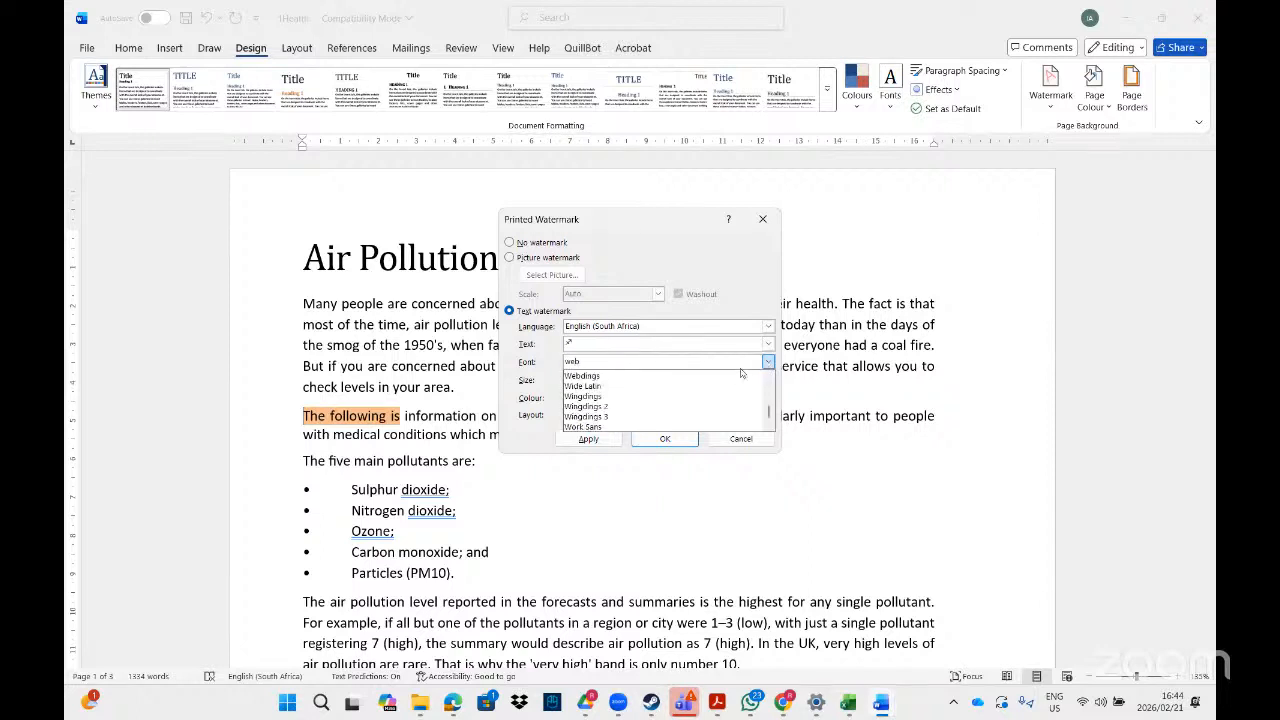
pyautogui.click(626, 376)
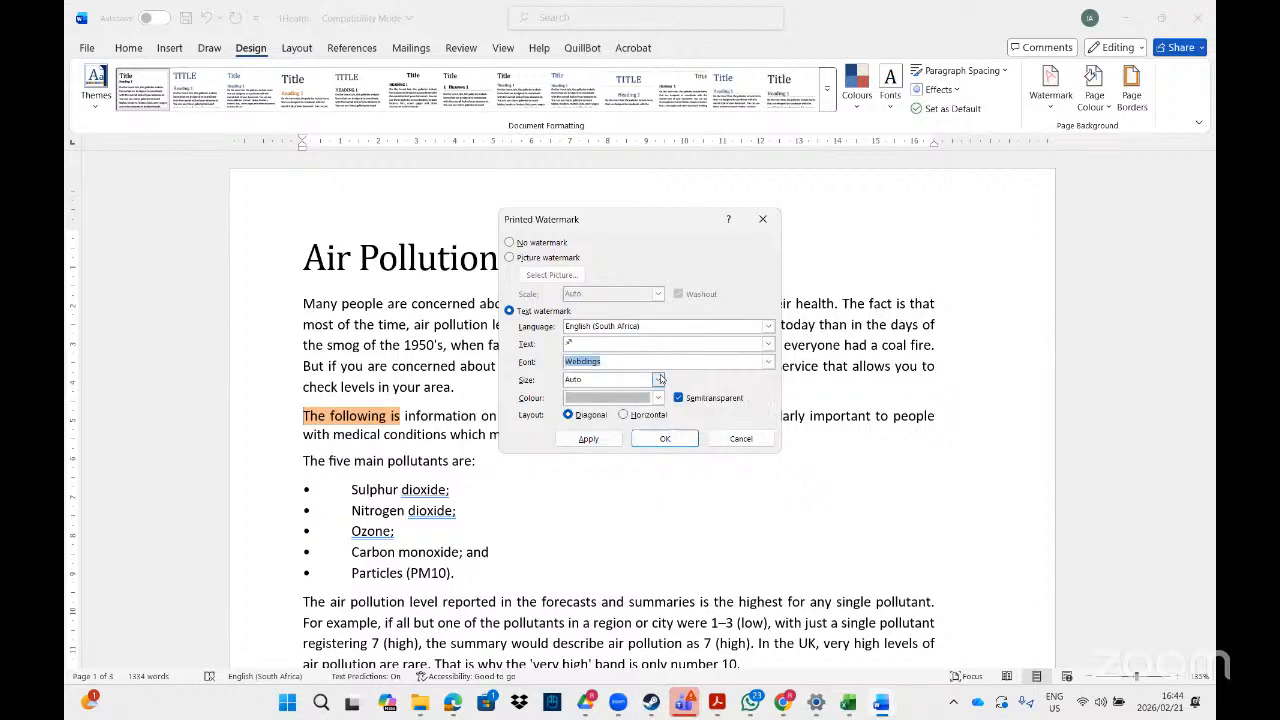
pyautogui.click(658, 380)
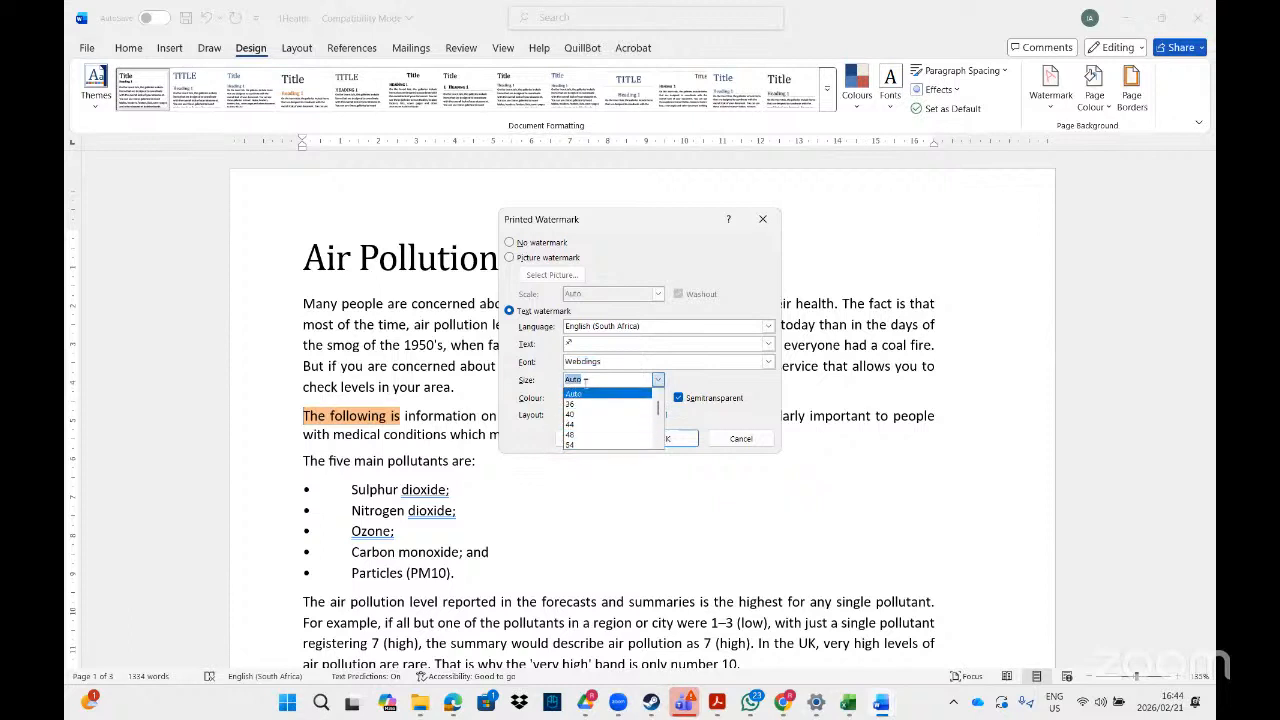
pyautogui.write('900')
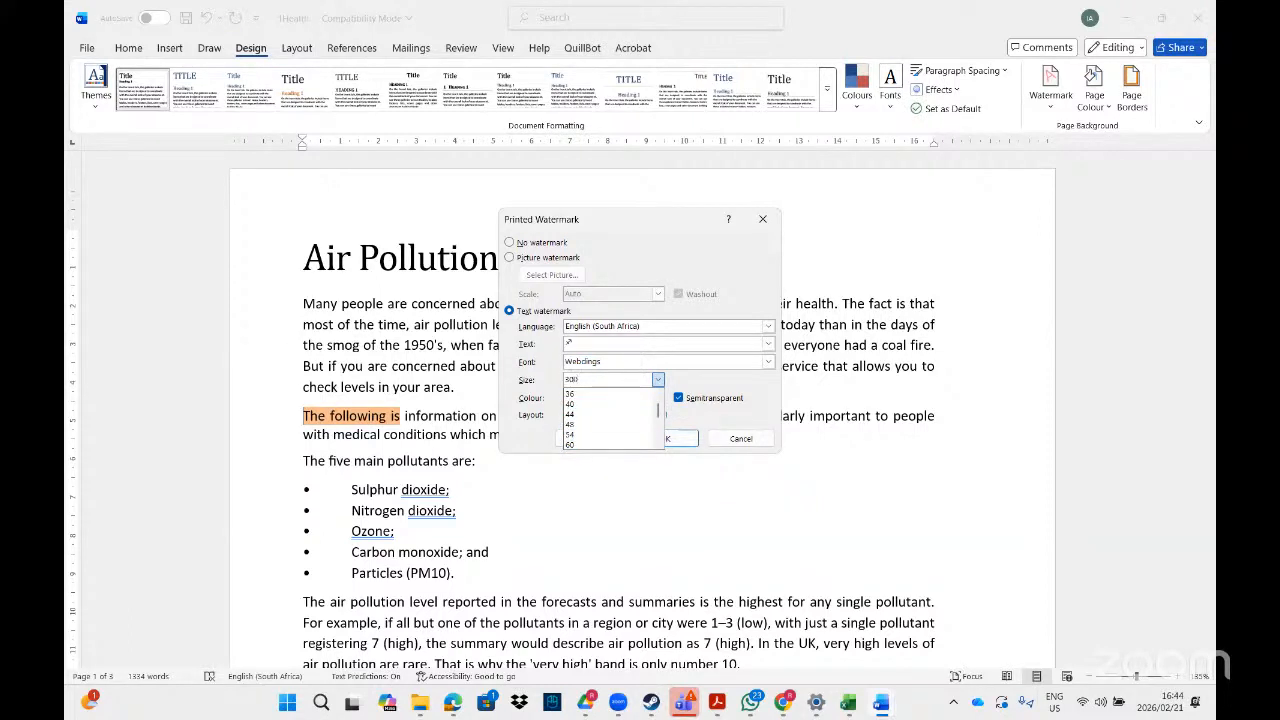
pyautogui.click(688, 388)
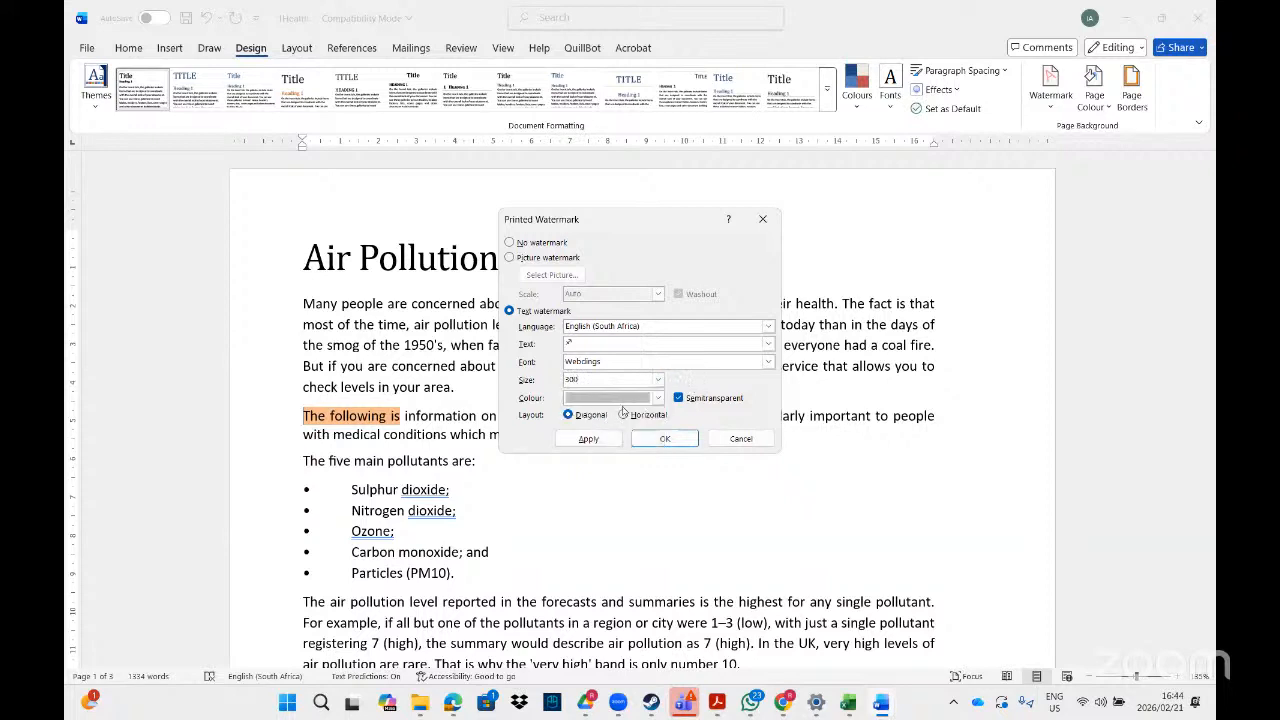
# Colour the watermark standard red and apply it to the document with the semitransparent diagonal layout.
pyautogui.click(620, 404)
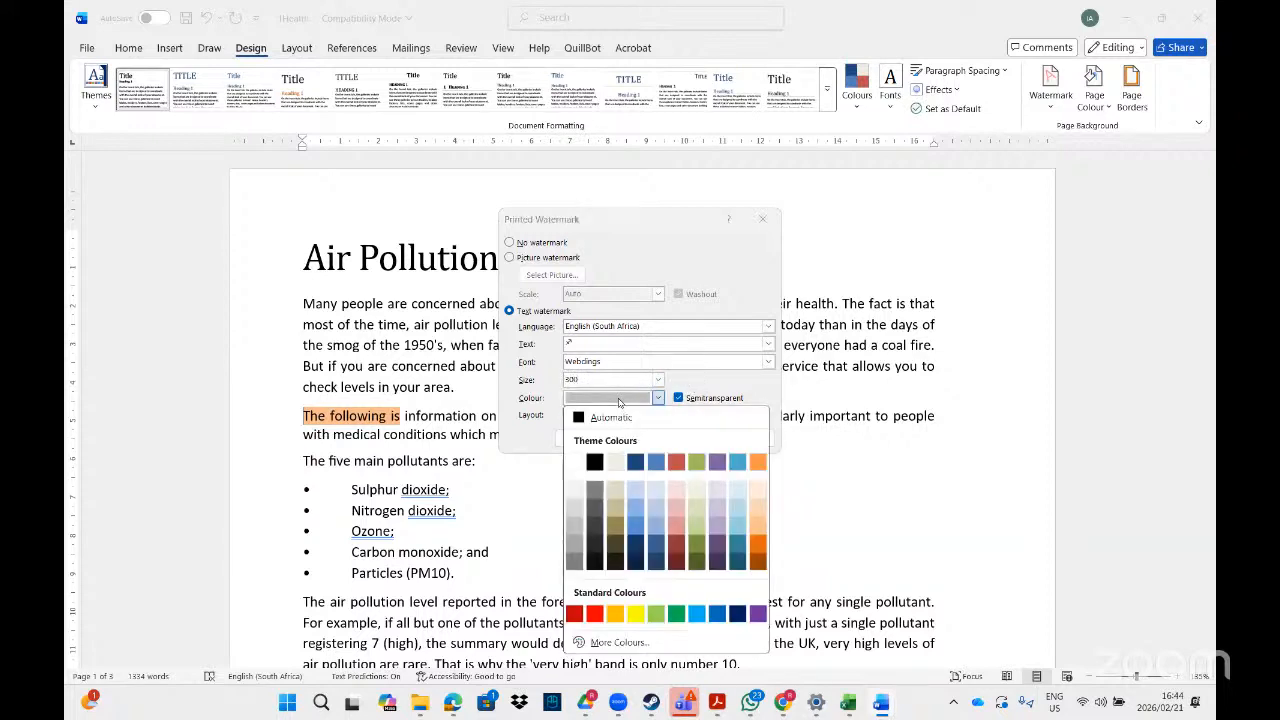
pyautogui.click(597, 614)
pyautogui.click(588, 439)
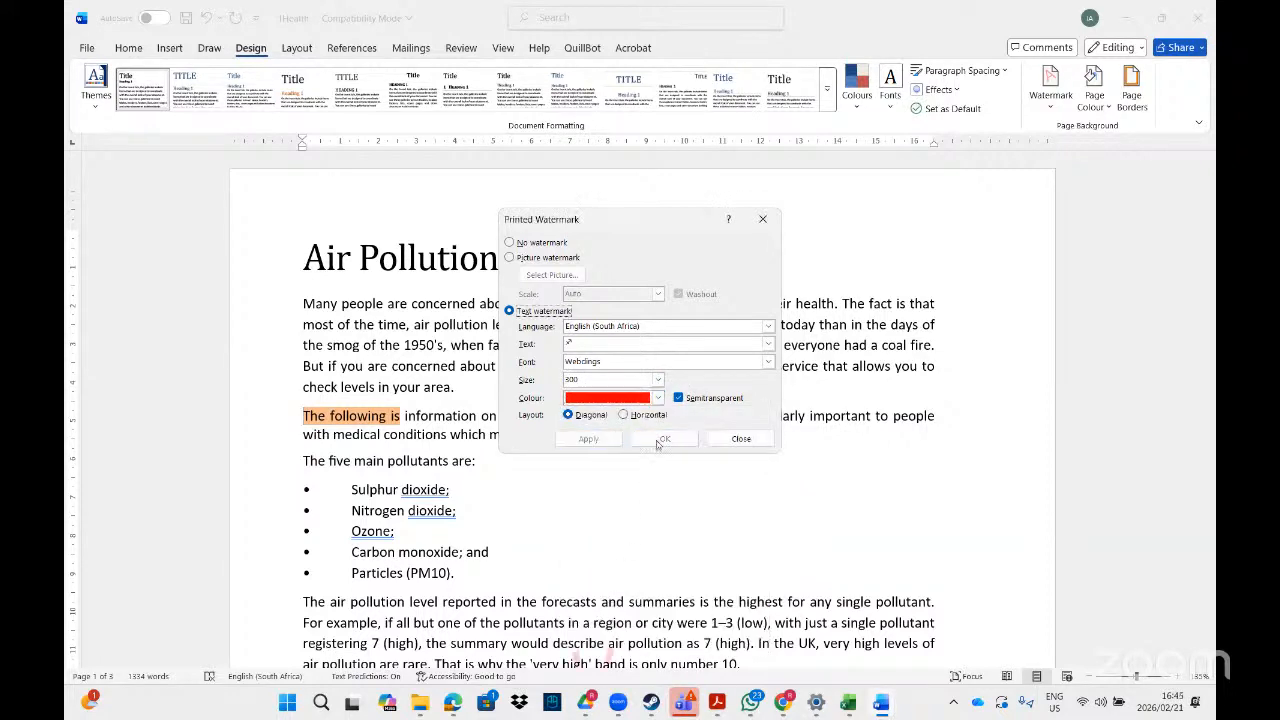
pyautogui.click(742, 439)
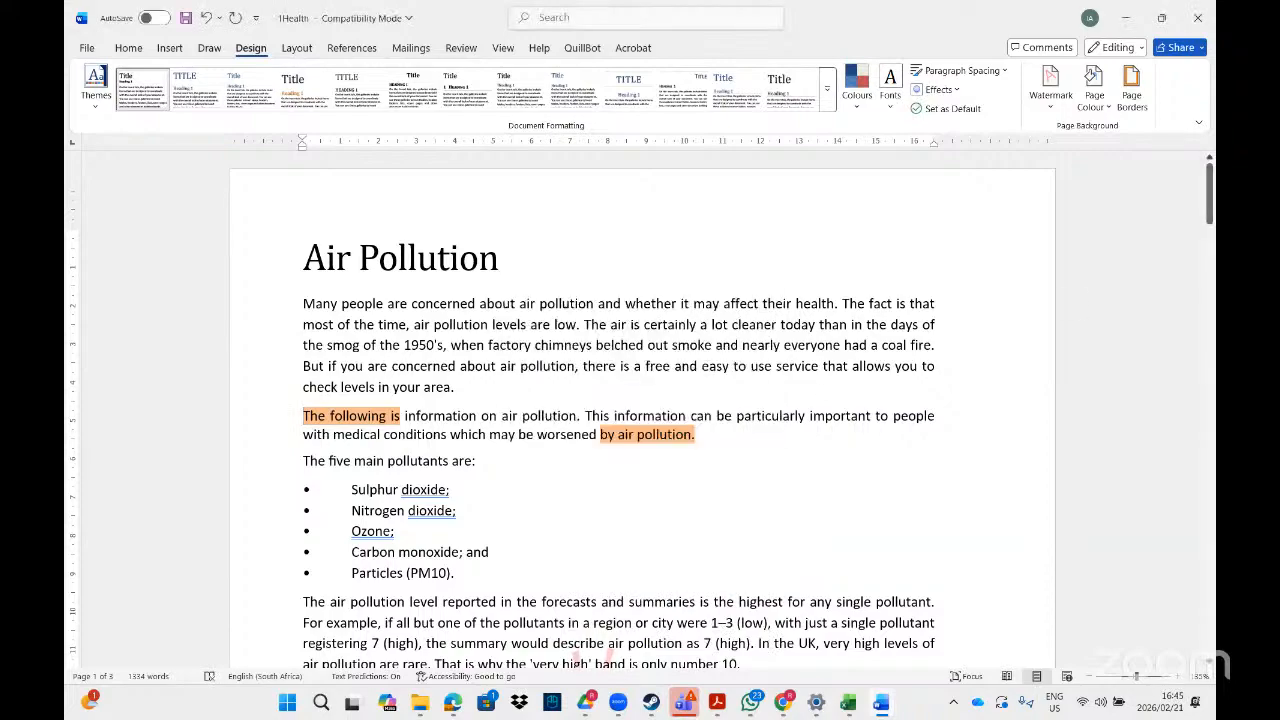
# Insert a section break before the paragraph starting "The service reports daily outdoor levels" on the second page.
pyautogui.moveTo(1210, 181)
pyautogui.mouseDown()
pyautogui.moveTo(1210, 612)
pyautogui.moveTo(1210, 195)
pyautogui.moveTo(1210, 438)
pyautogui.moveTo(1210, 205)
pyautogui.moveTo(1188, 405)
pyautogui.moveTo(1188, 645)
pyautogui.moveTo(1188, 322)
pyautogui.mouseUp()
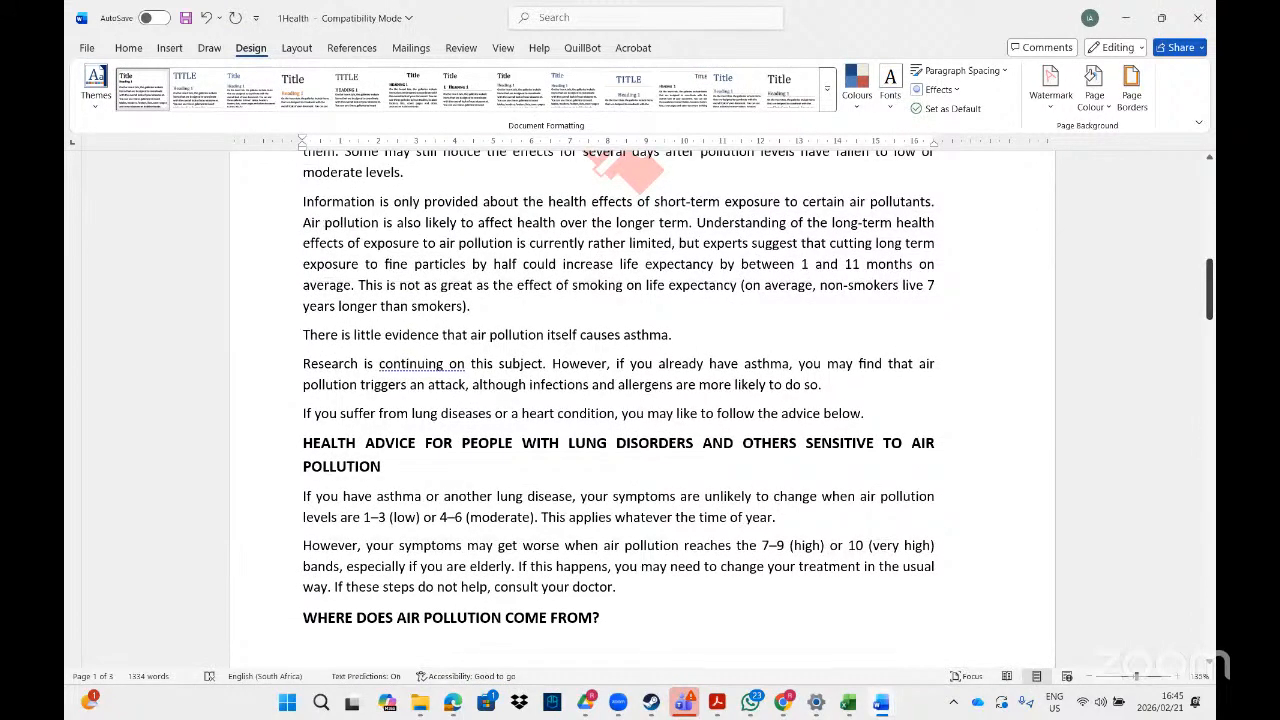
pyautogui.moveTo(1211, 295)
pyautogui.mouseDown()
pyautogui.moveTo(1210, 180)
pyautogui.moveTo(1210, 310)
pyautogui.mouseUp()
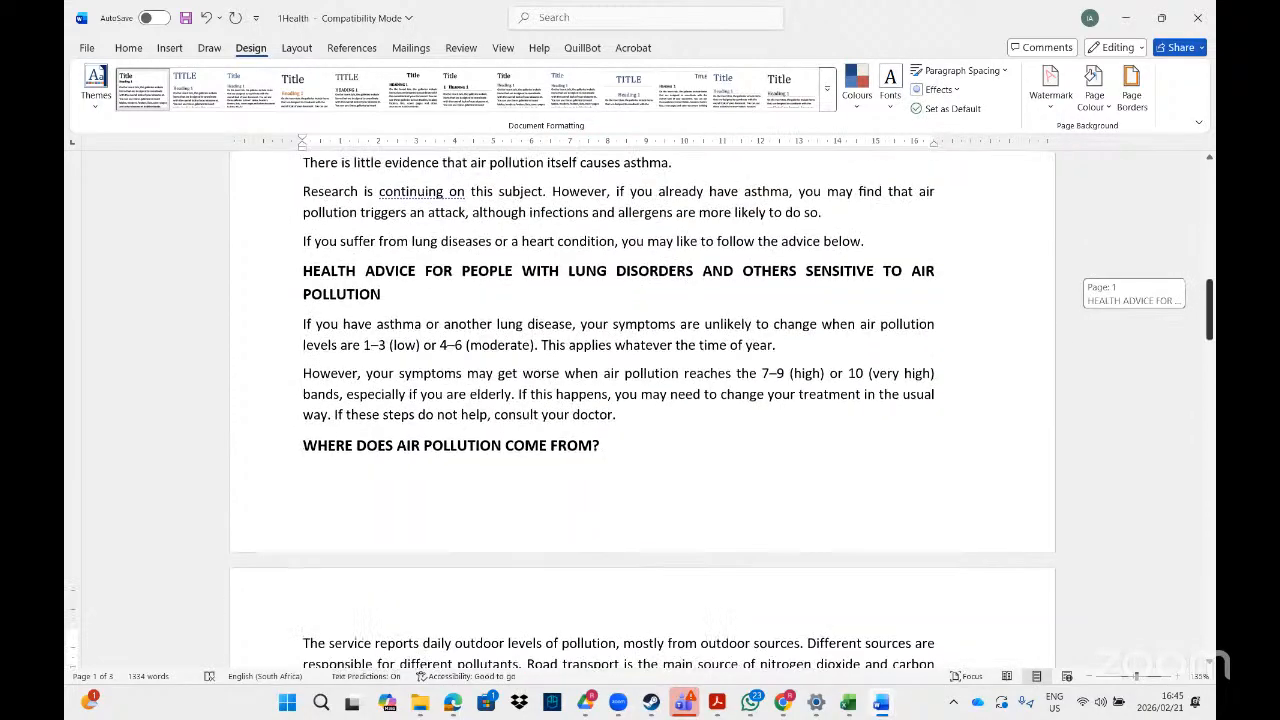
pyautogui.click(611, 451)
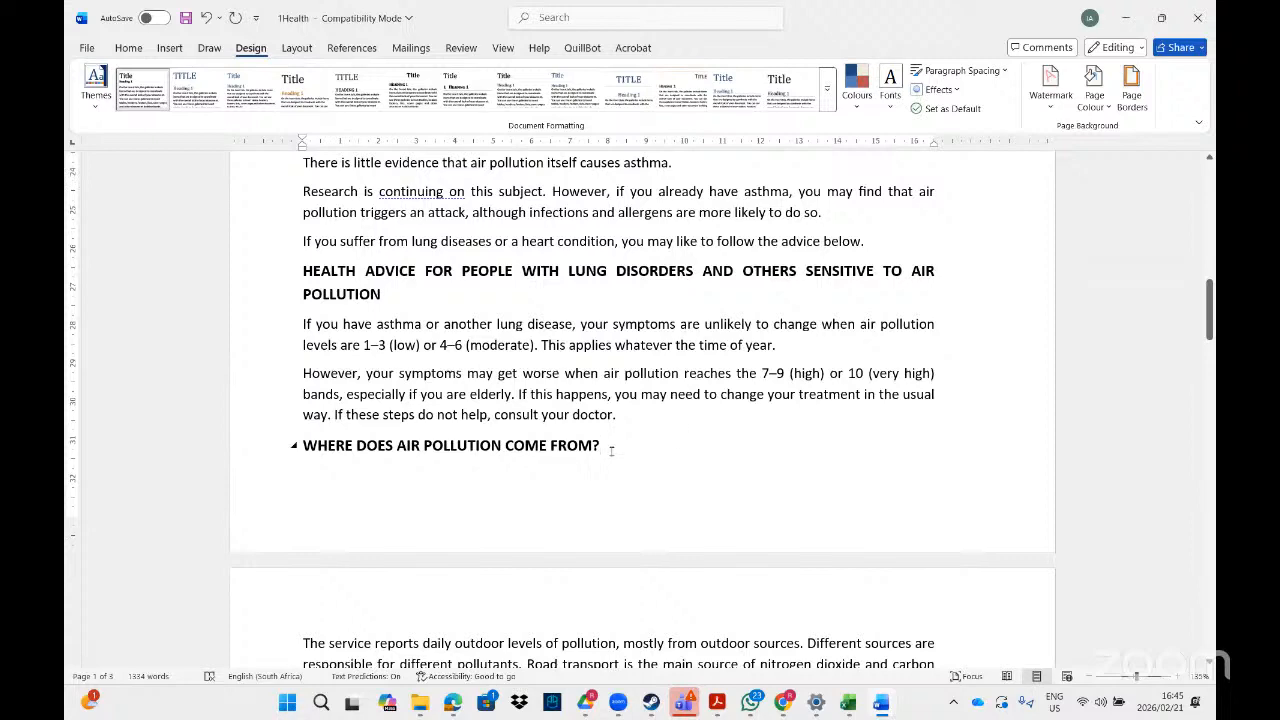
pyautogui.moveTo(1209, 318); pyautogui.dragTo(1209, 358)
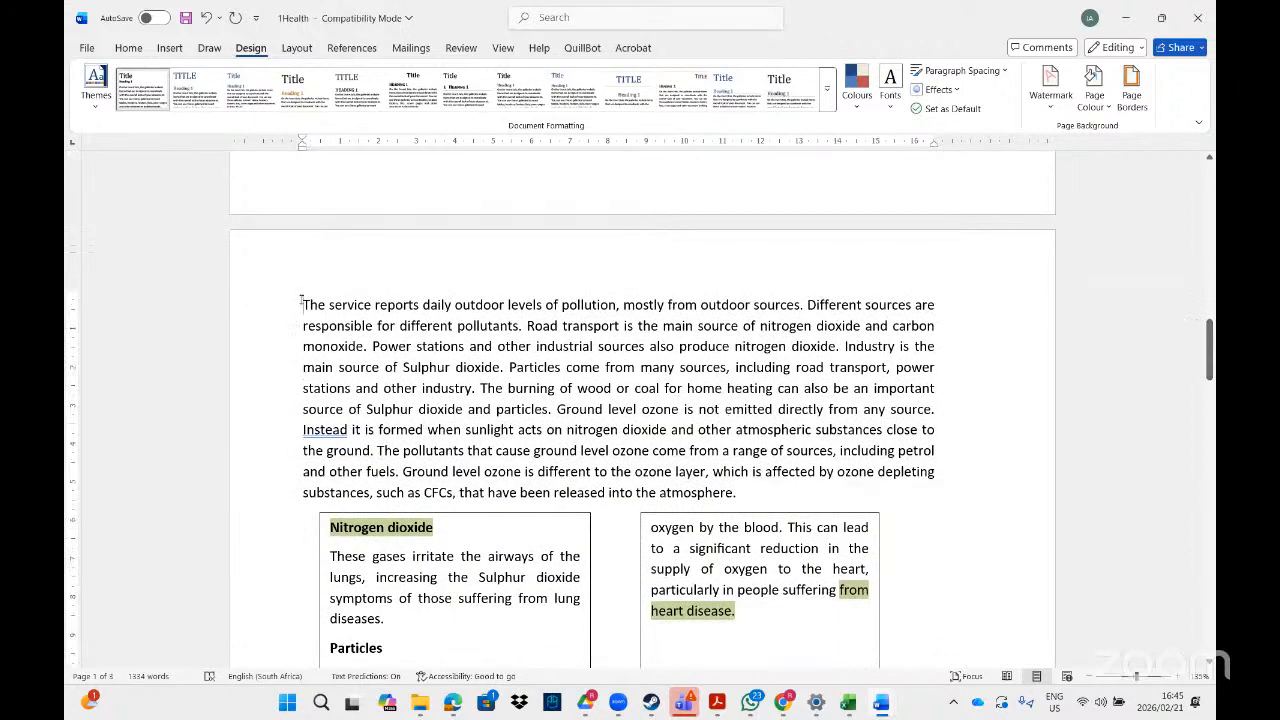
pyautogui.click(296, 48)
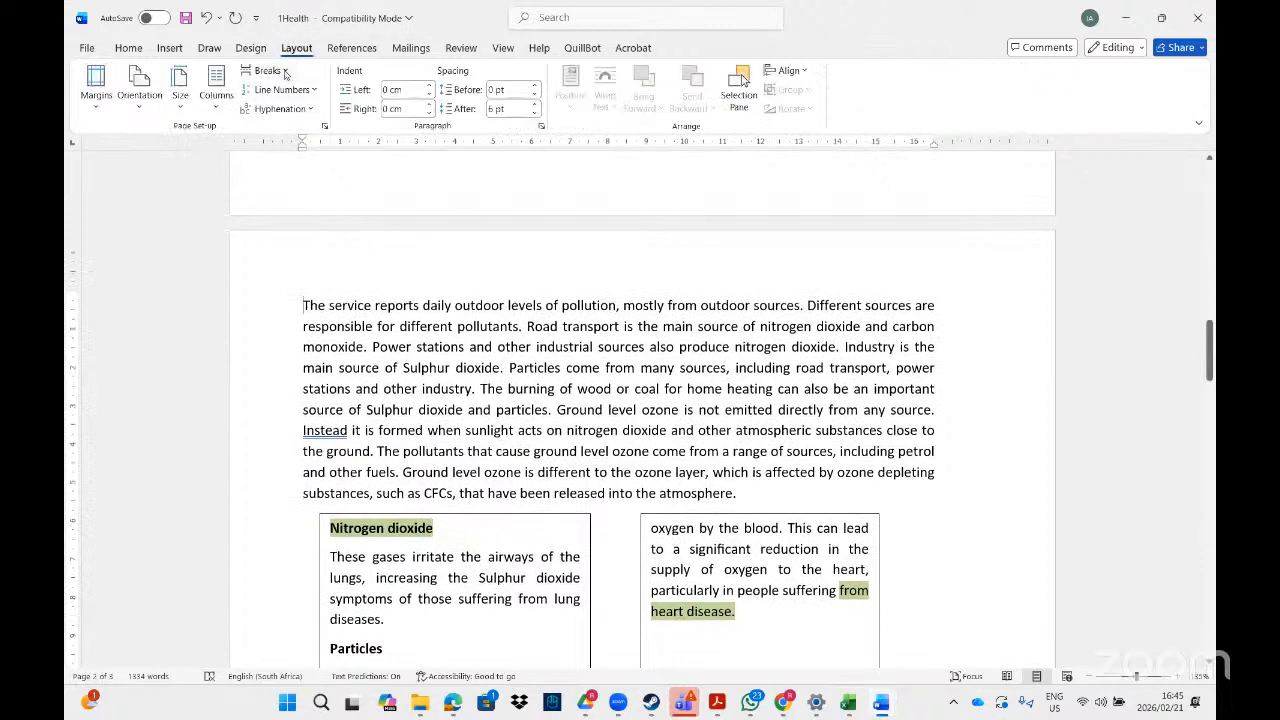
pyautogui.click(268, 71)
pyautogui.click(309, 332)
# Insert another section break after the sentence "But everyone can do their bit to reduce air pollution" at the end of page two.
pyautogui.moveTo(1208, 330); pyautogui.dragTo(1208, 432)
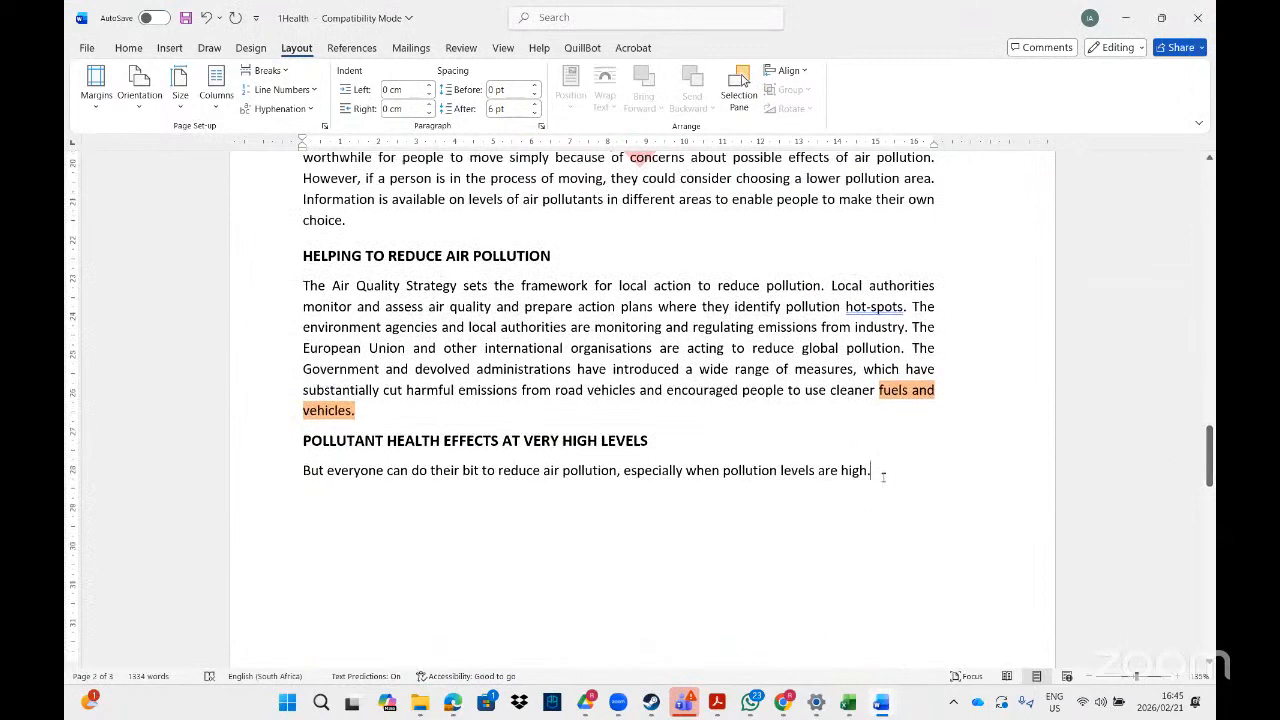
pyautogui.click(290, 77)
pyautogui.click(444, 348)
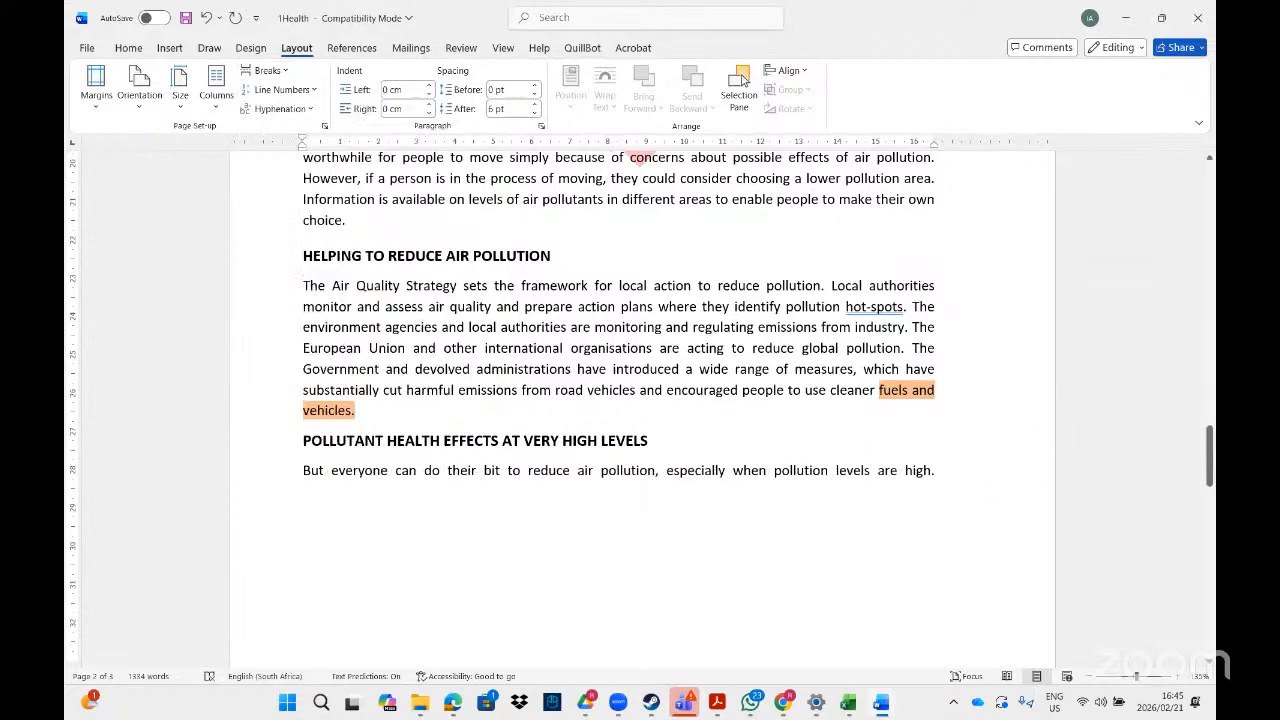
# Unlink the section 2 header and footer from the previous section.
pyautogui.moveTo(1209, 456); pyautogui.dragTo(1209, 310)
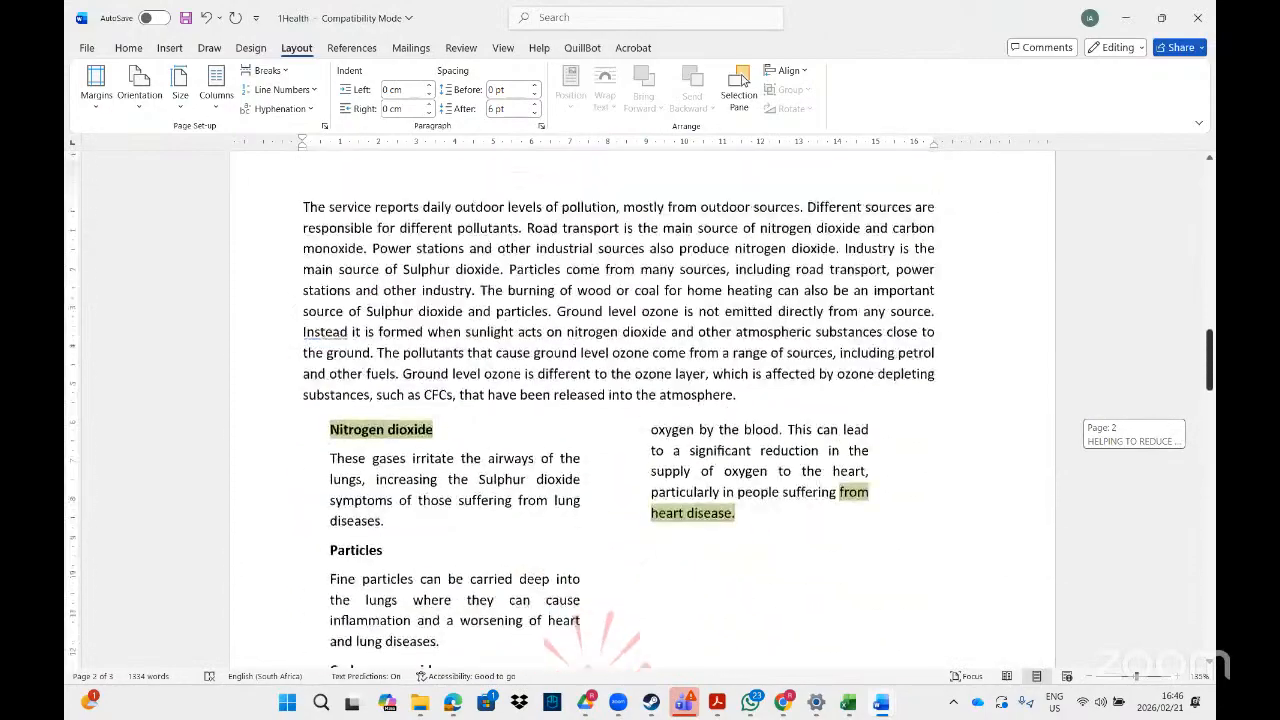
pyautogui.moveTo(1209, 360)
pyautogui.mouseDown()
pyautogui.moveTo(1209, 273)
pyautogui.moveTo(1209, 357)
pyautogui.mouseUp()
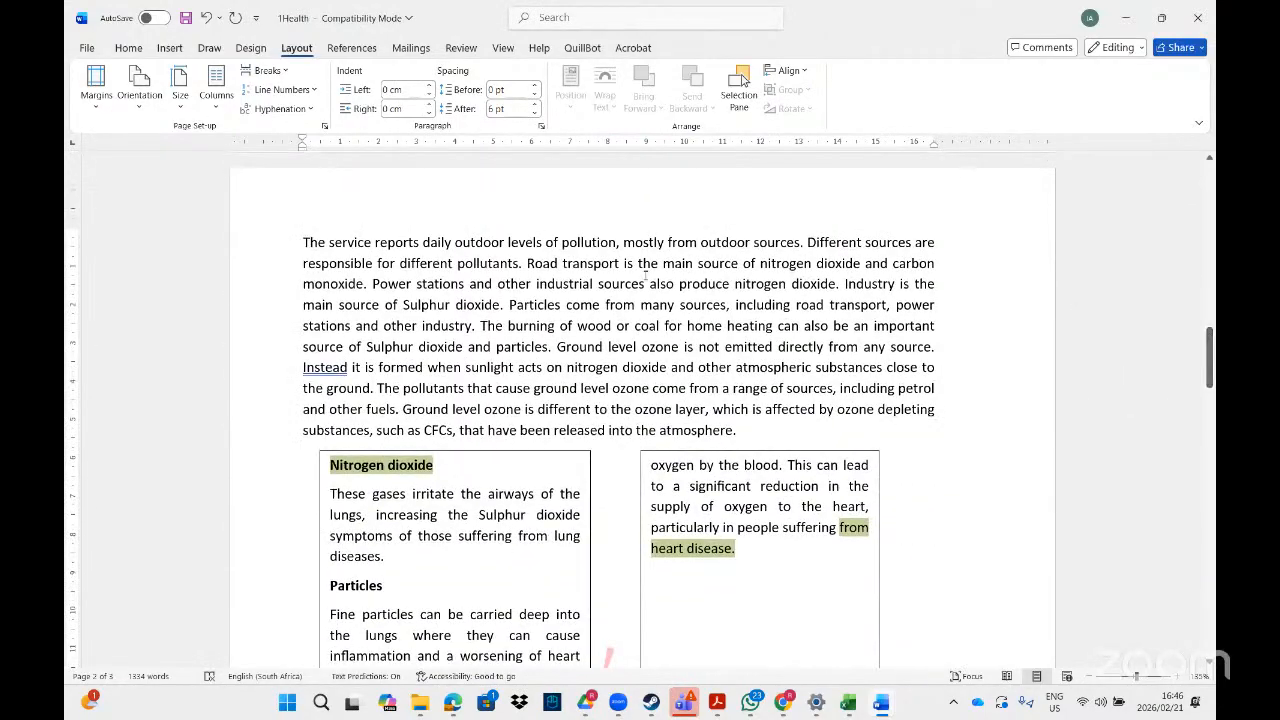
pyautogui.doubleClick(576, 203)
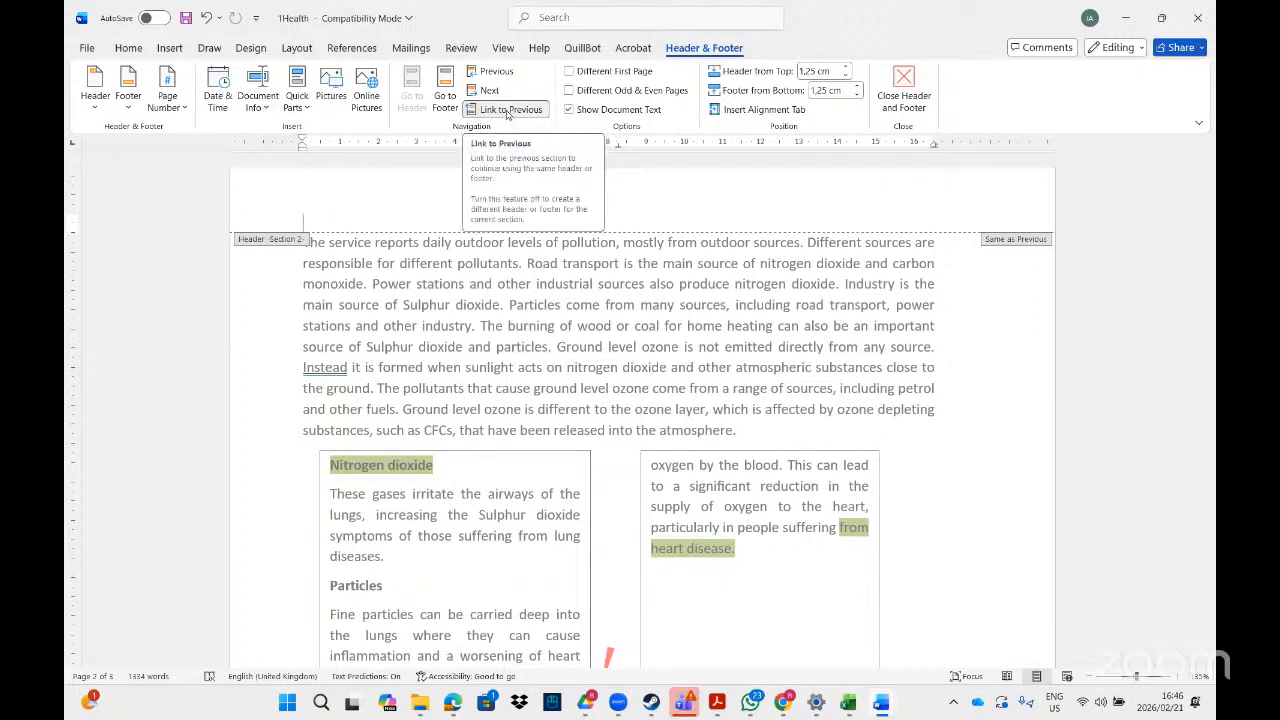
pyautogui.click(508, 111)
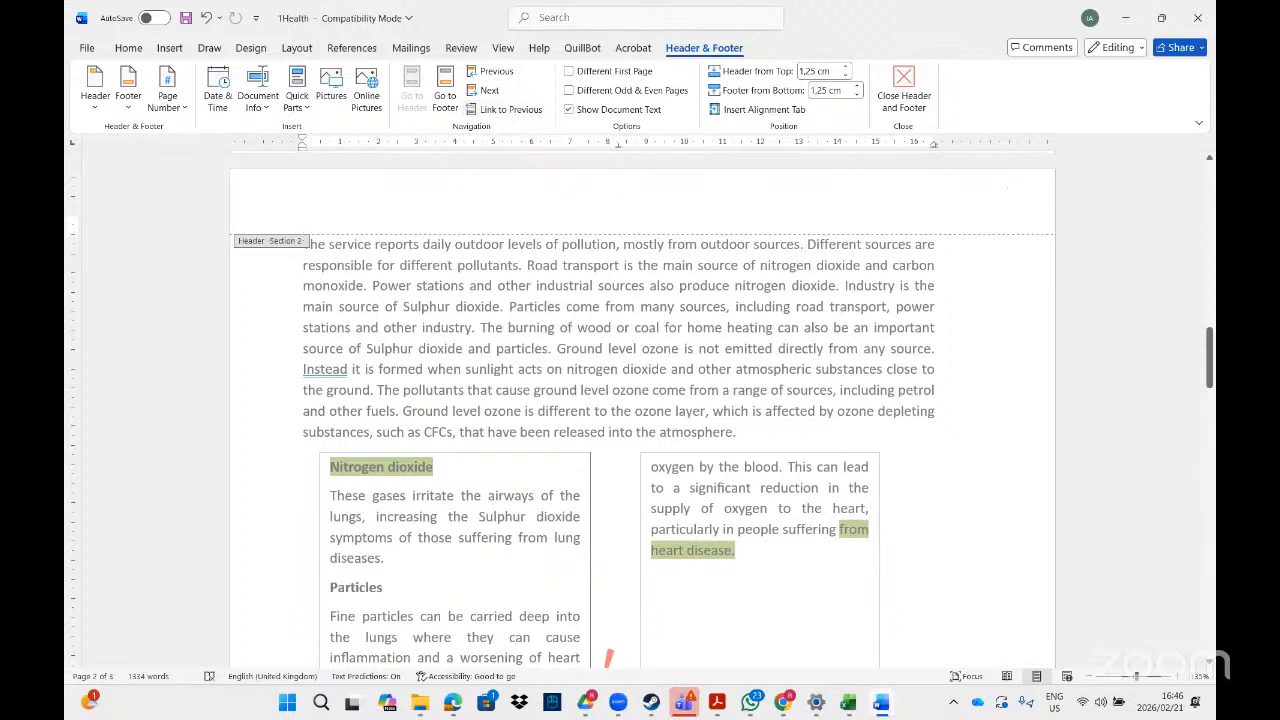
pyautogui.moveTo(1209, 358); pyautogui.dragTo(1209, 472)
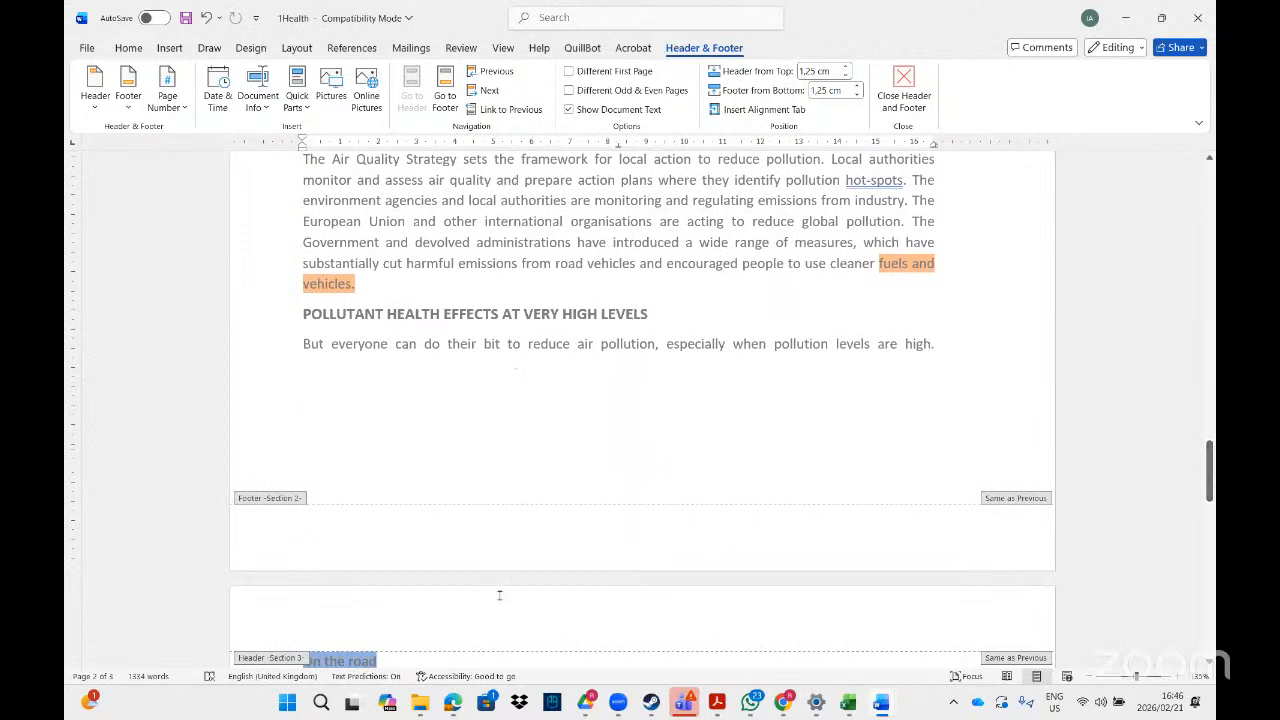
pyautogui.click(503, 523)
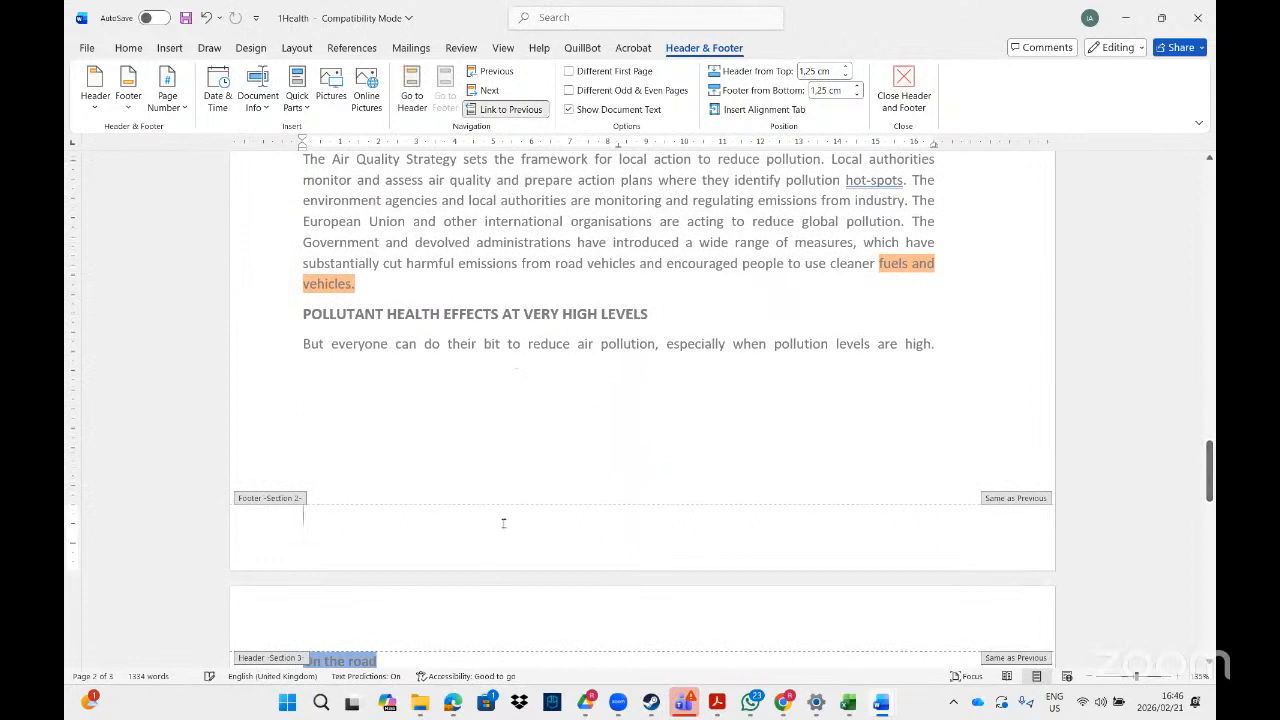
pyautogui.click(499, 112)
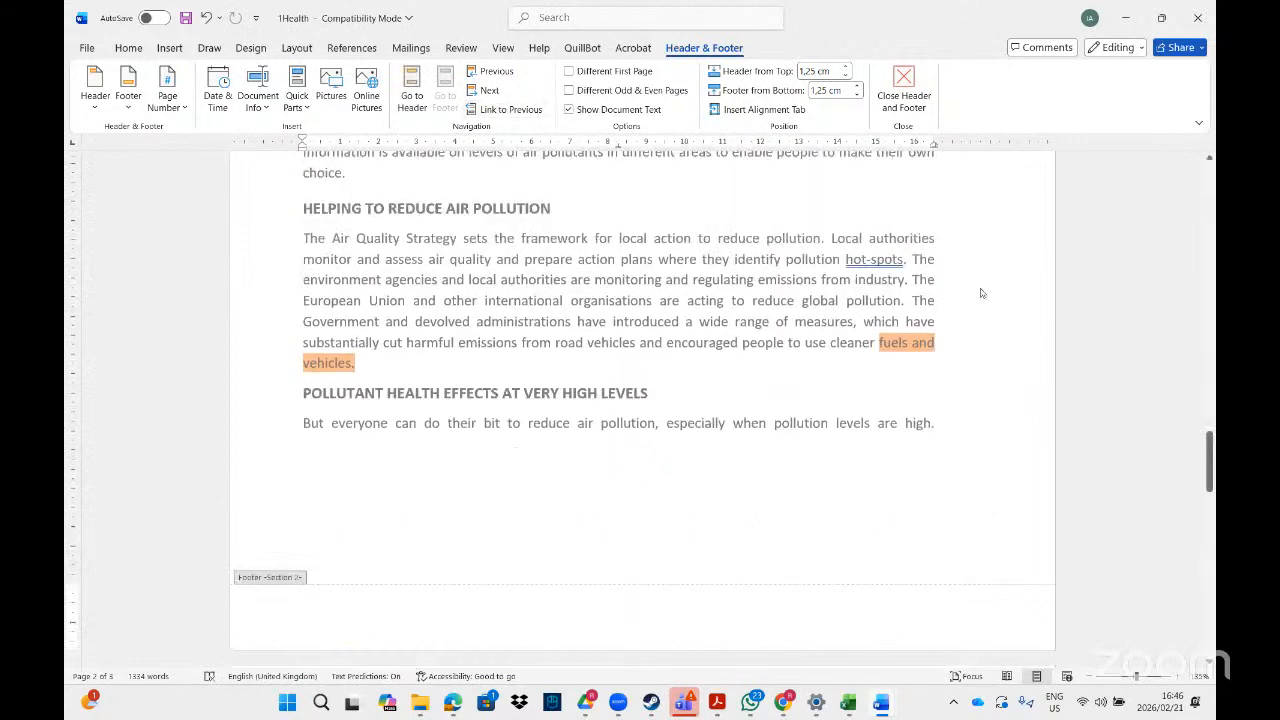
# Unlink the section 3 header and footer from the previous section on the last page.
pyautogui.moveTo(1210, 440); pyautogui.dragTo(1208, 521)
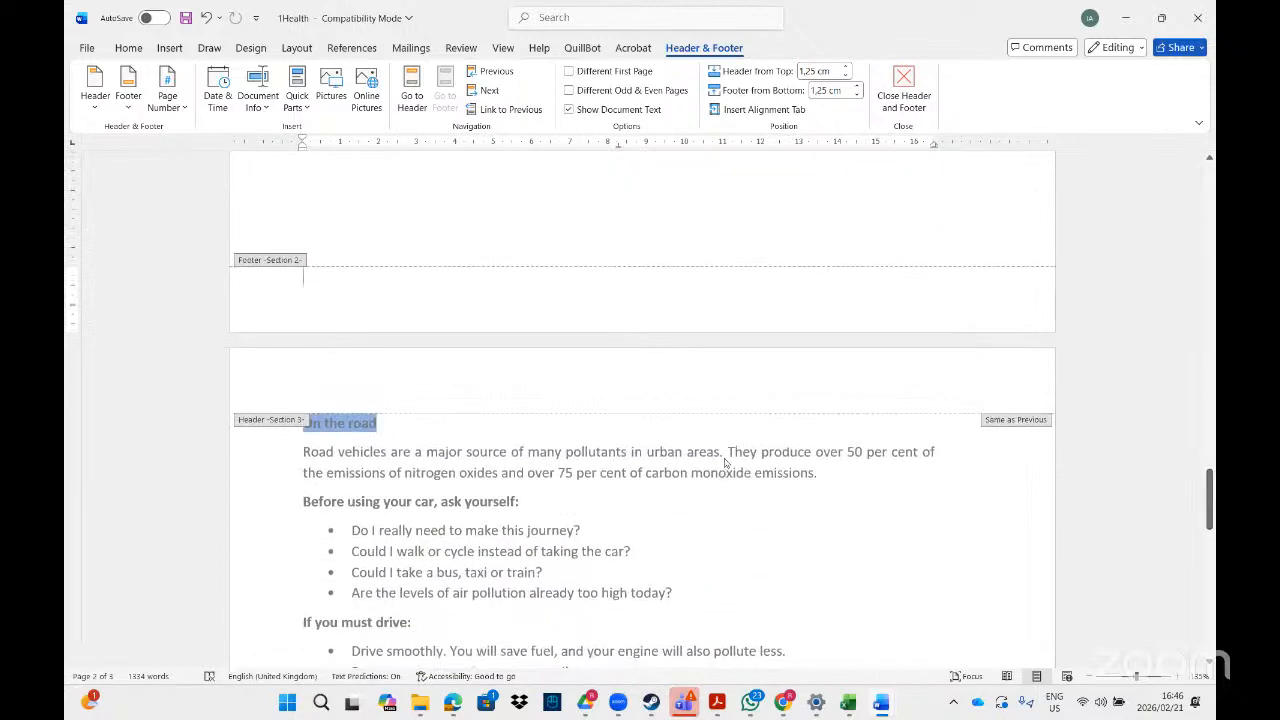
pyautogui.click(741, 377)
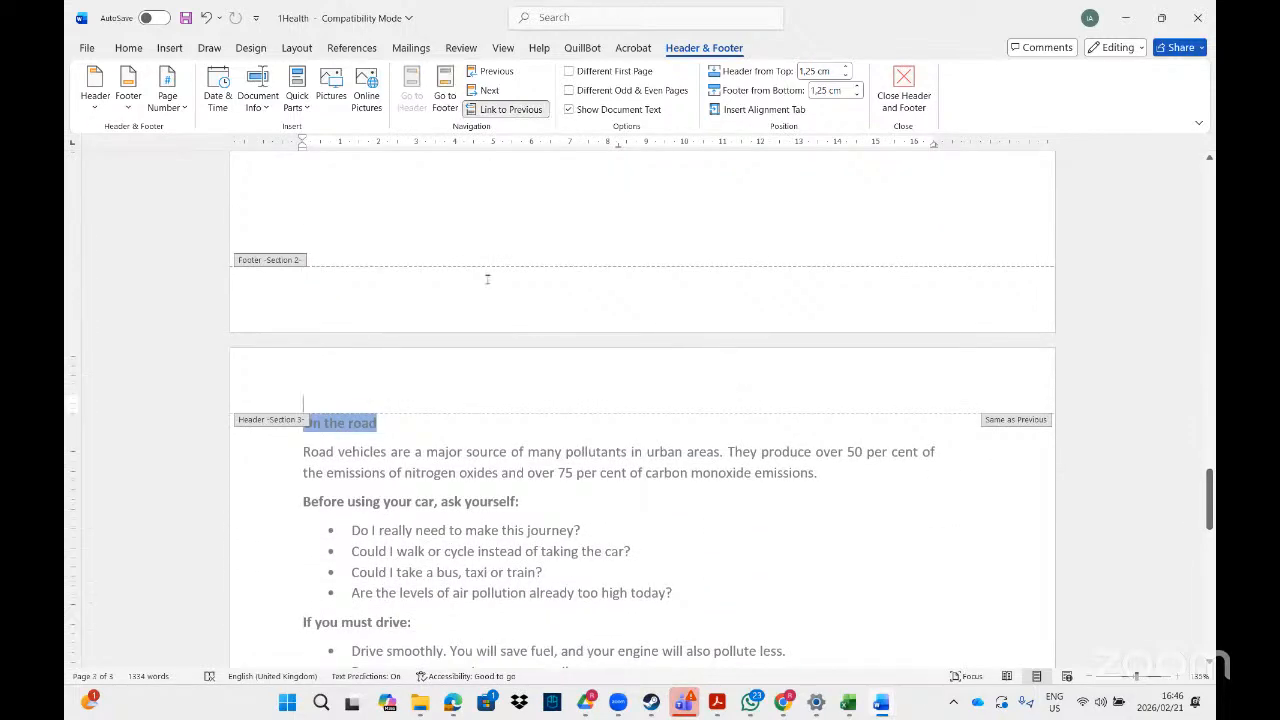
pyautogui.click(497, 110)
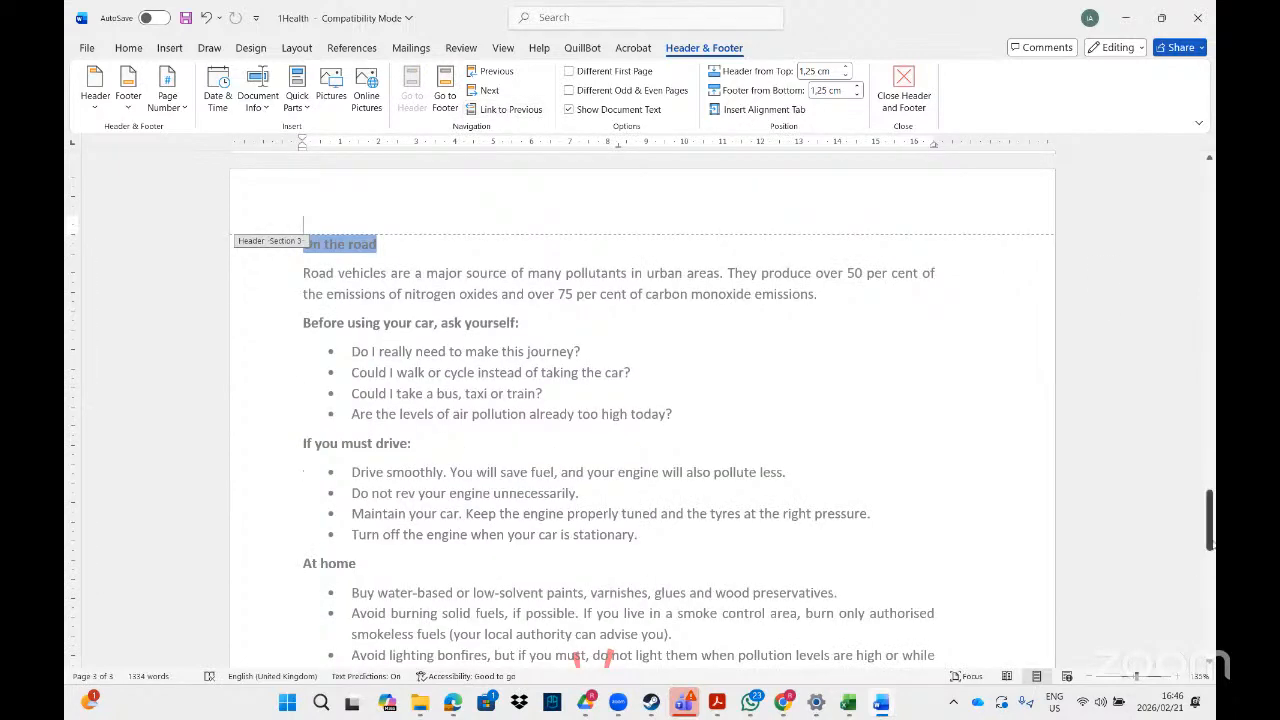
pyautogui.moveTo(1210, 541); pyautogui.dragTo(1210, 655)
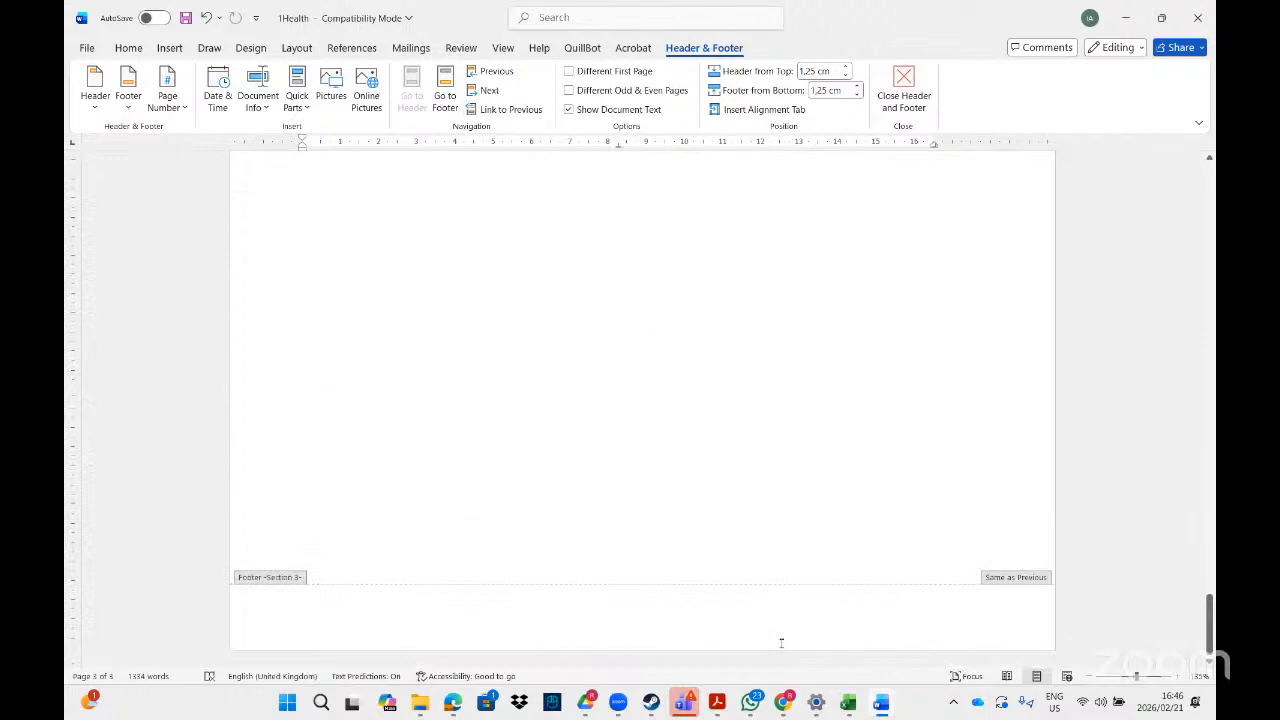
pyautogui.click(520, 110)
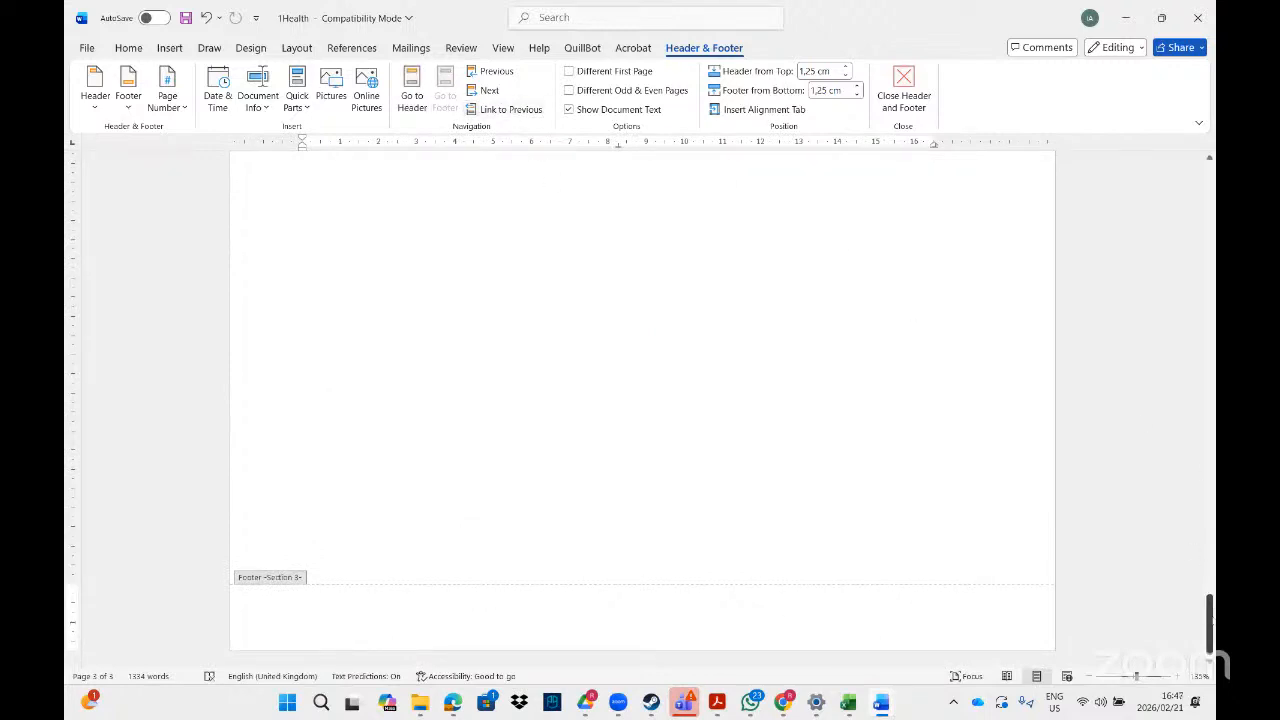
# Delete the red fire engine watermark from the third page.
pyautogui.moveTo(1208, 600); pyautogui.dragTo(1204, 546)
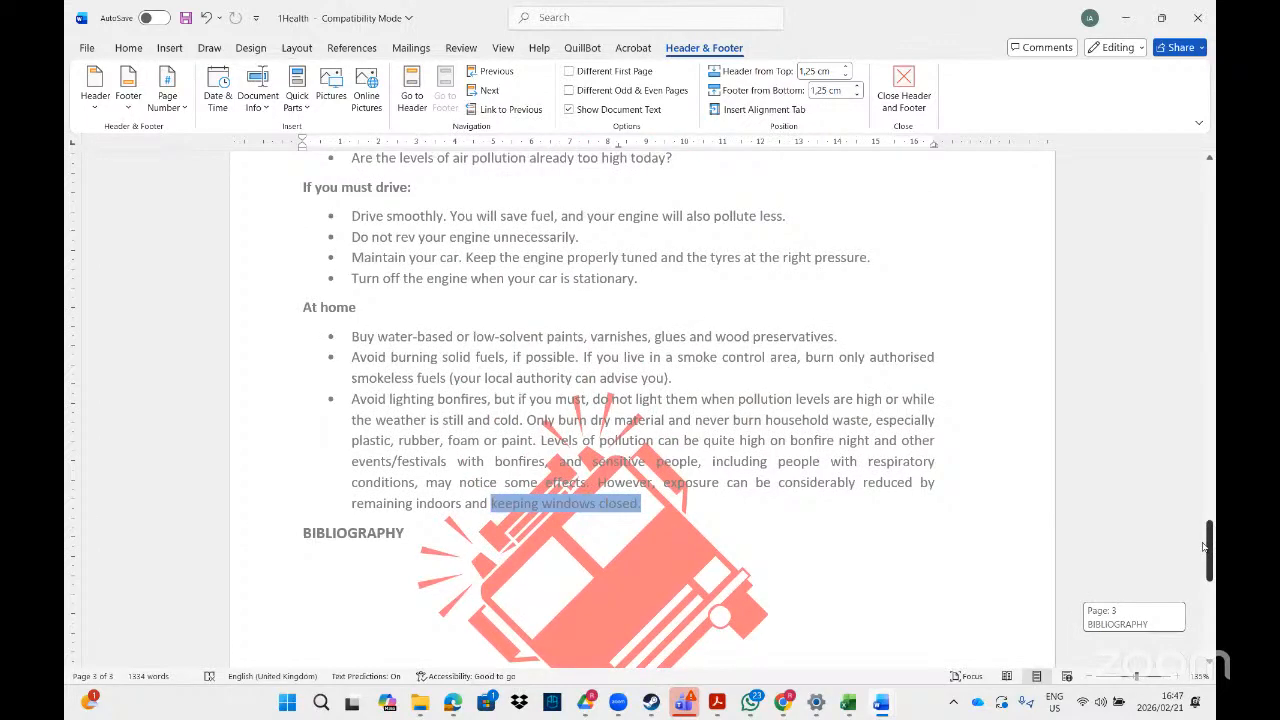
pyautogui.moveTo(1204, 546)
pyautogui.mouseDown()
pyautogui.moveTo(1208, 483)
pyautogui.moveTo(1208, 570)
pyautogui.mouseUp()
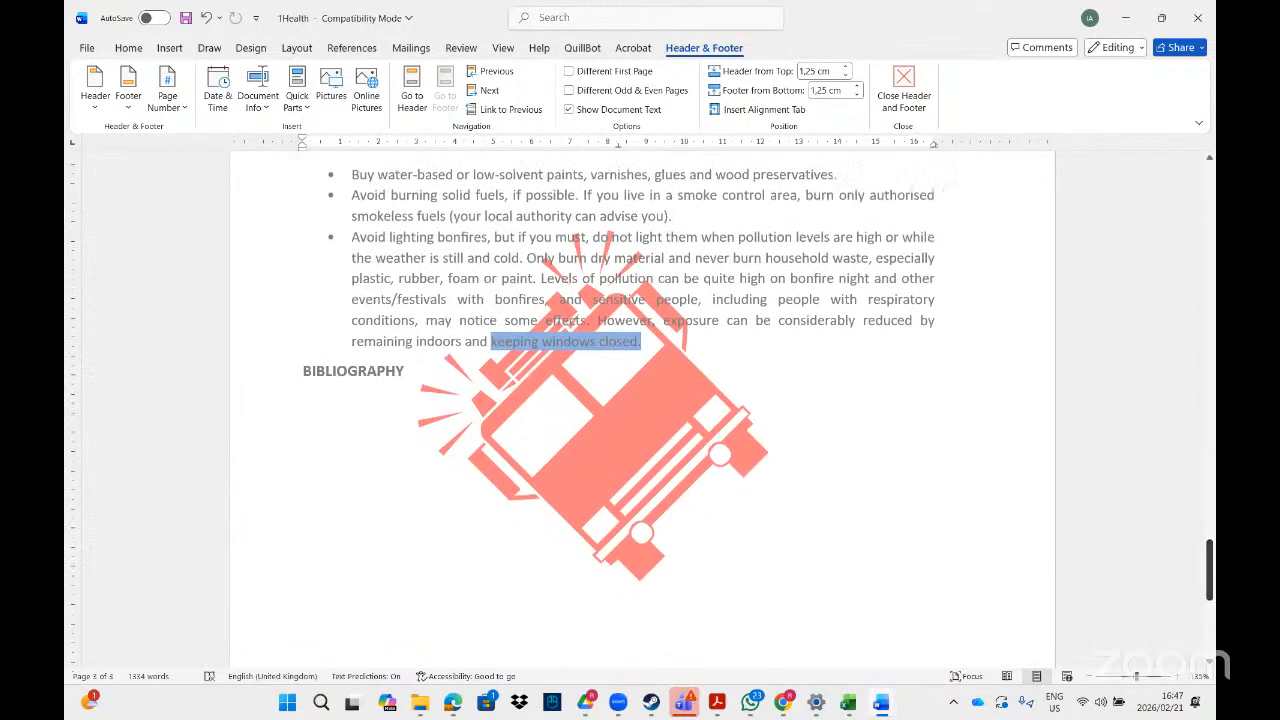
pyautogui.click(685, 413)
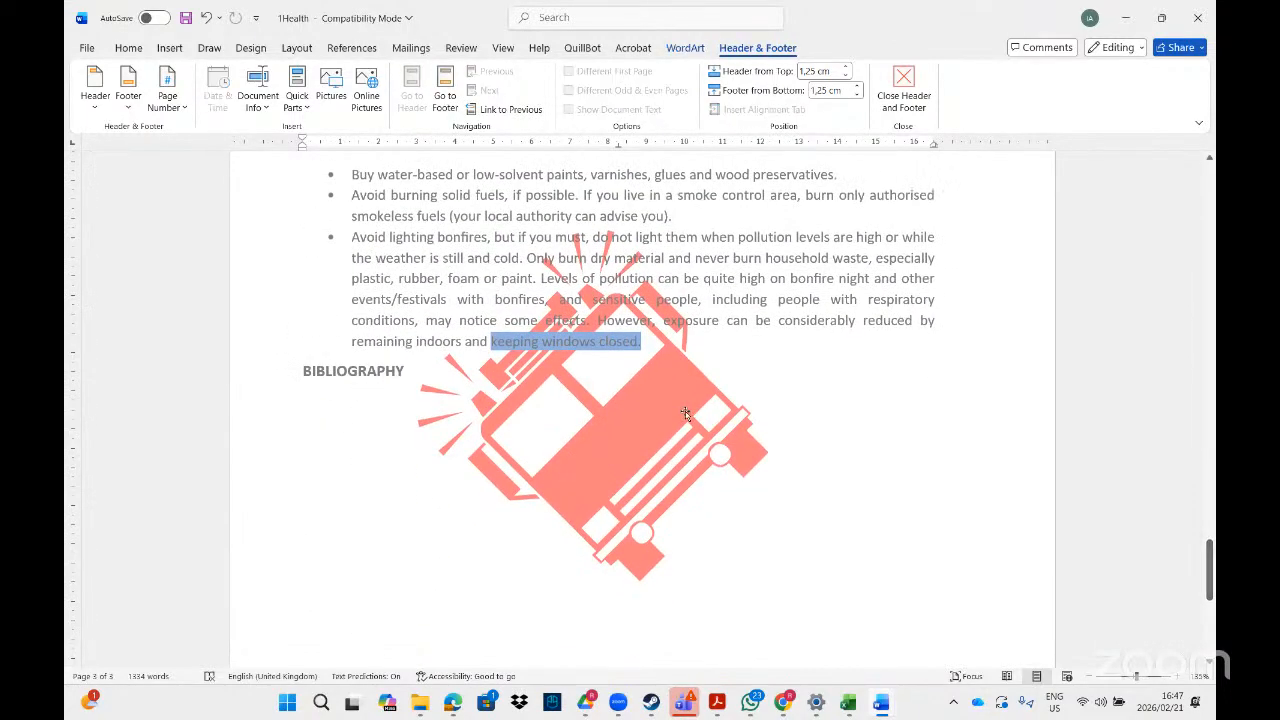
pyautogui.press('Delete')
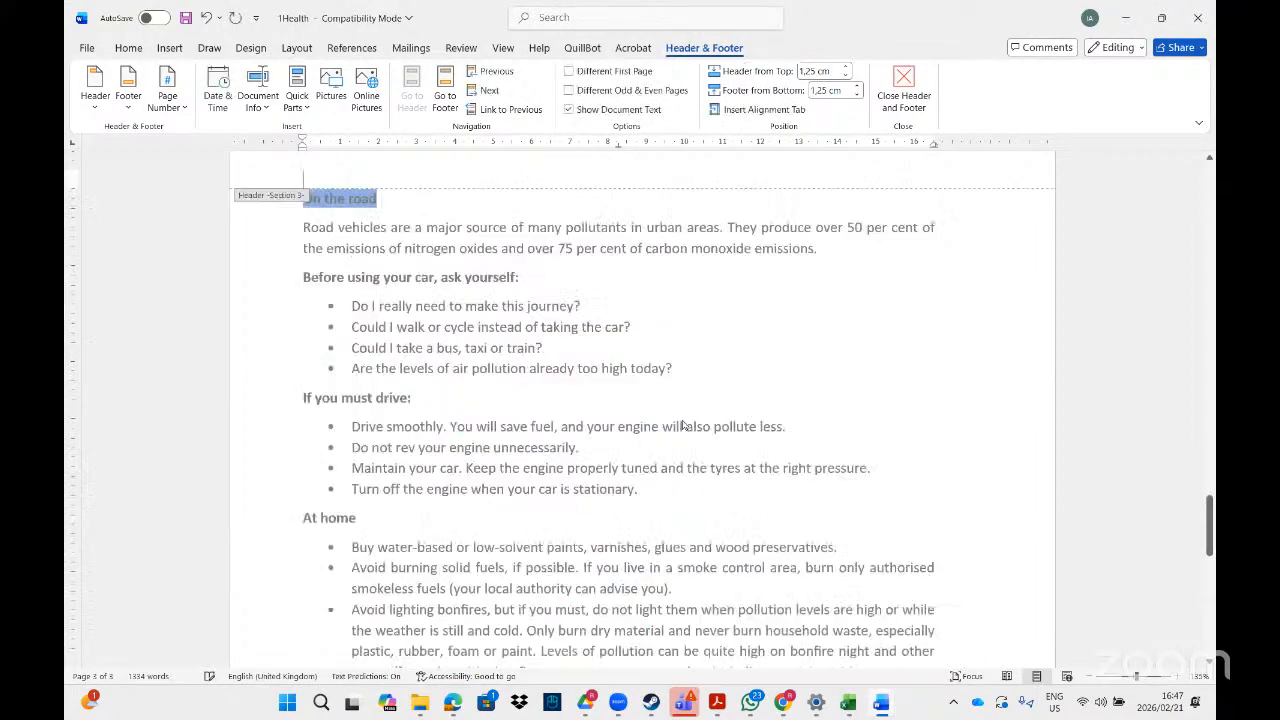
# Delete the red fire engine watermark from the first page and check that page two still has its own.
pyautogui.moveTo(1210, 514)
pyautogui.mouseDown()
pyautogui.moveTo(1210, 188)
pyautogui.moveTo(1205, 250)
pyautogui.mouseUp()
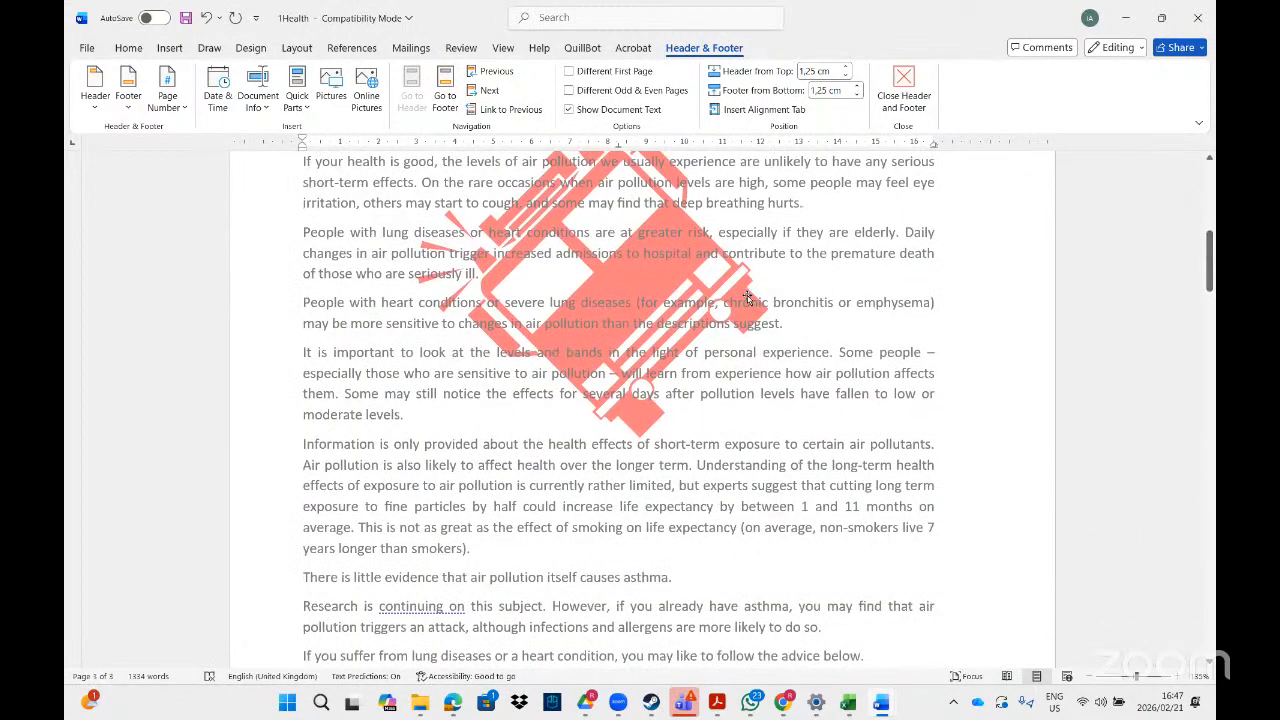
pyautogui.click(748, 298)
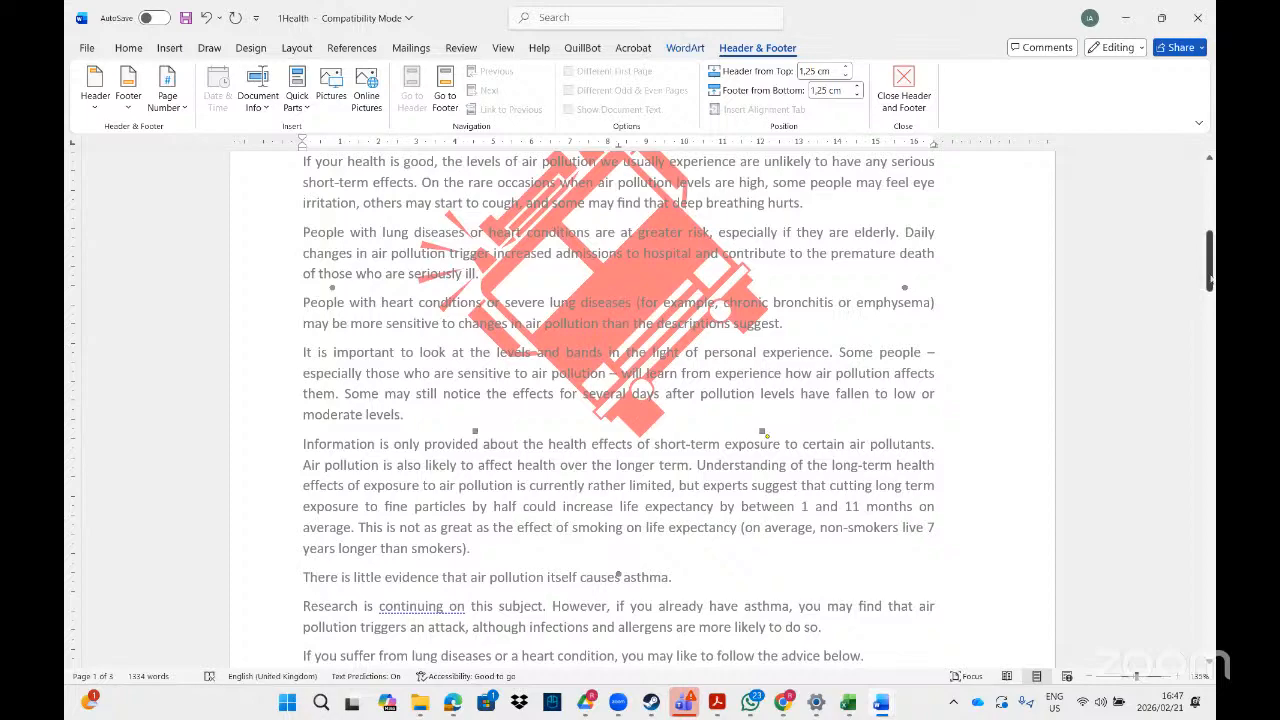
pyautogui.moveTo(1210, 280)
pyautogui.mouseDown()
pyautogui.moveTo(1210, 328)
pyautogui.moveTo(1210, 260)
pyautogui.moveTo(1210, 285)
pyautogui.mouseUp()
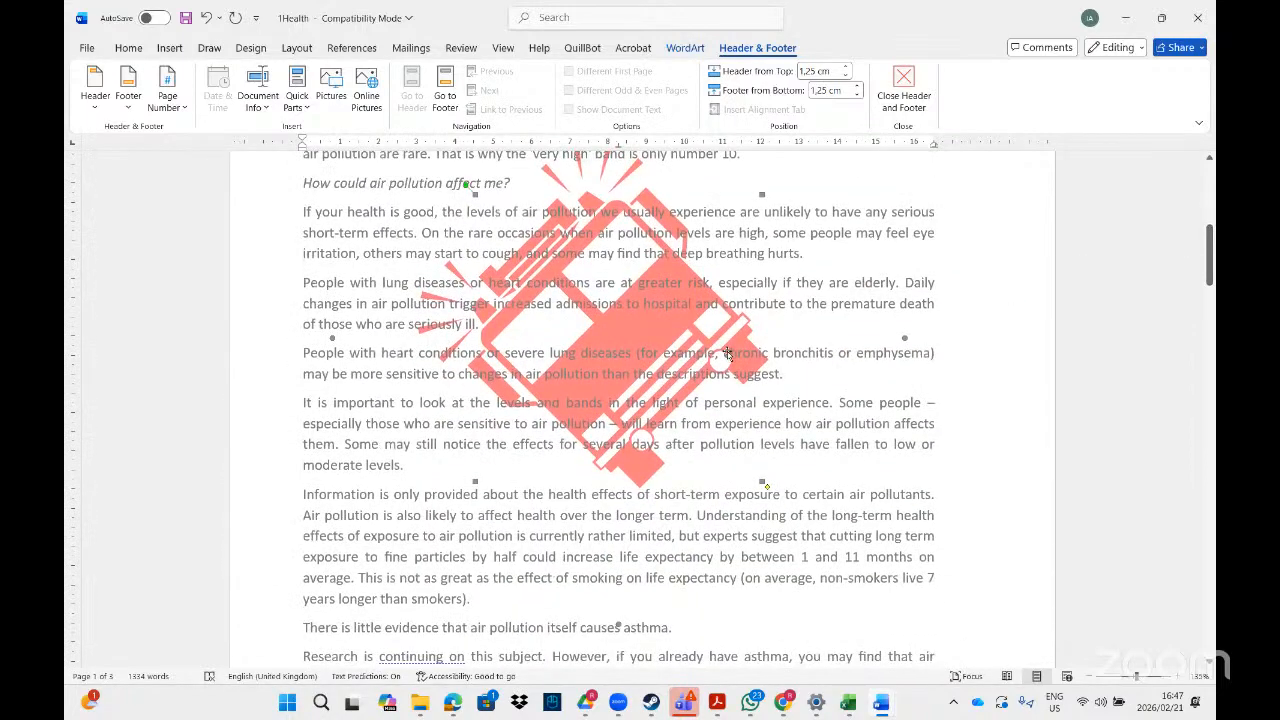
pyautogui.press('Delete')
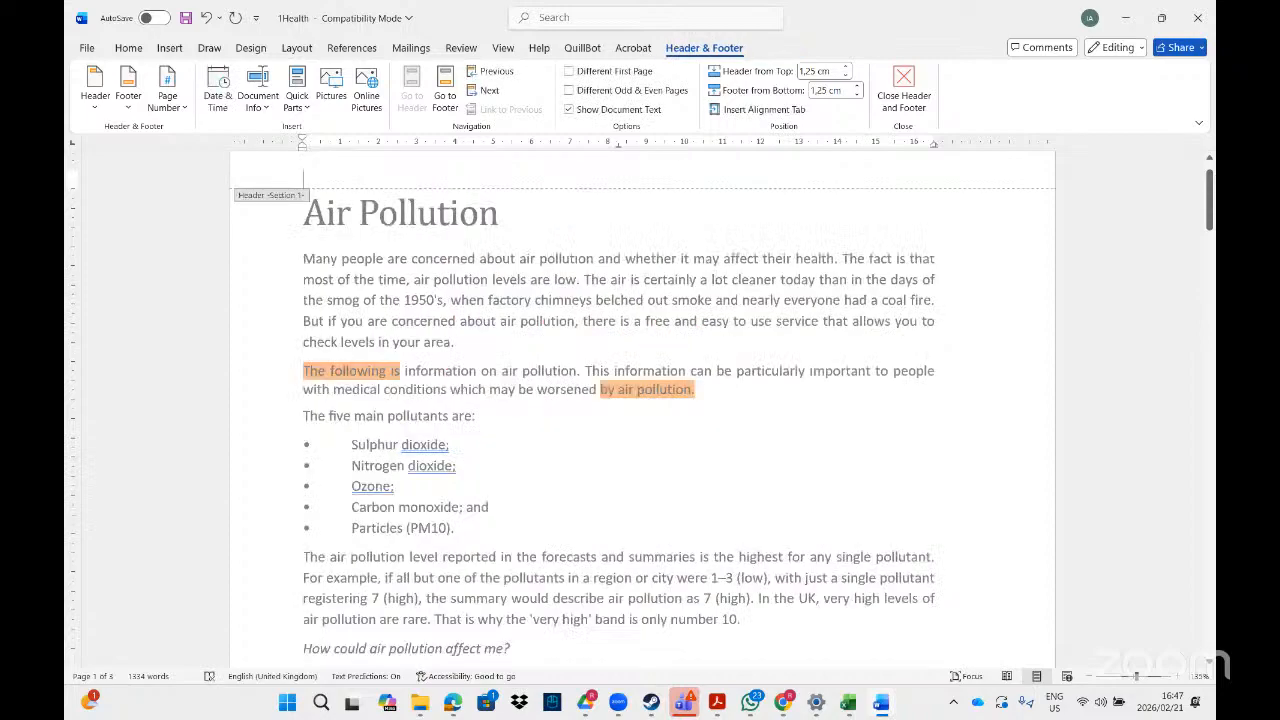
pyautogui.moveTo(1210, 200); pyautogui.dragTo(1209, 415)
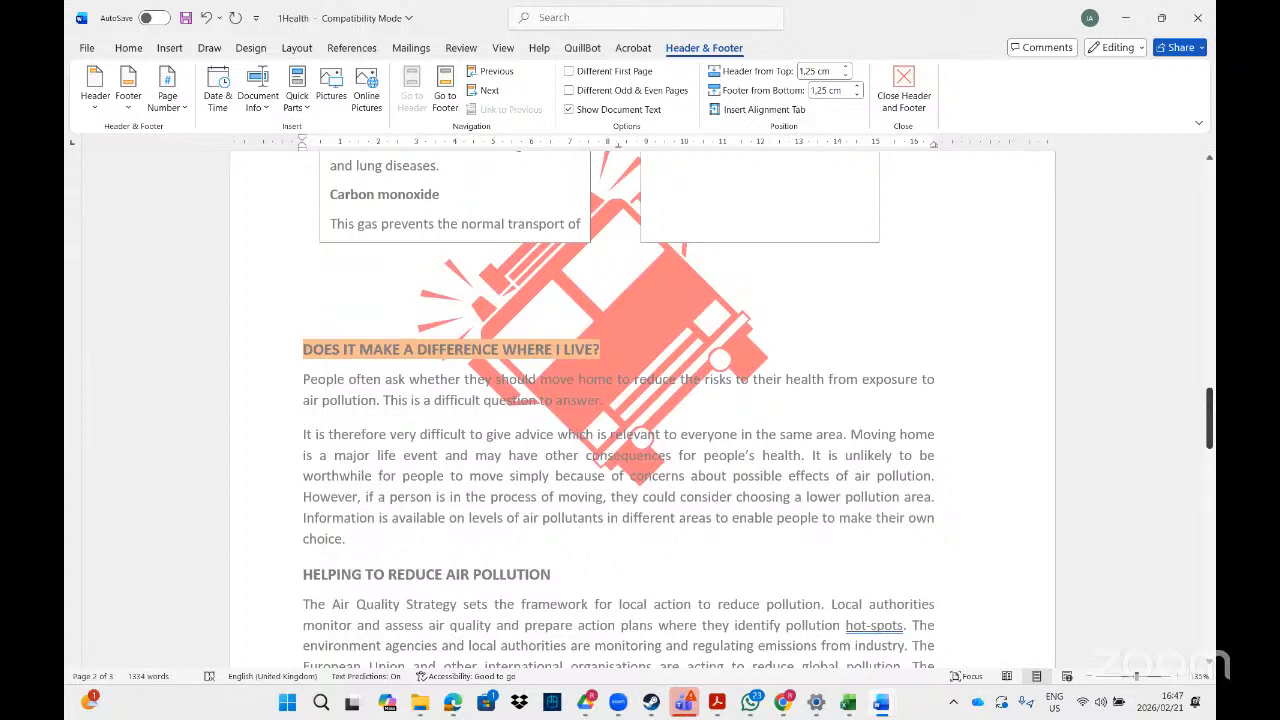
# Switch to the PDF task sheet in Acrobat and read the remaining watermark tasks on page 30.
pyautogui.click(890, 705)
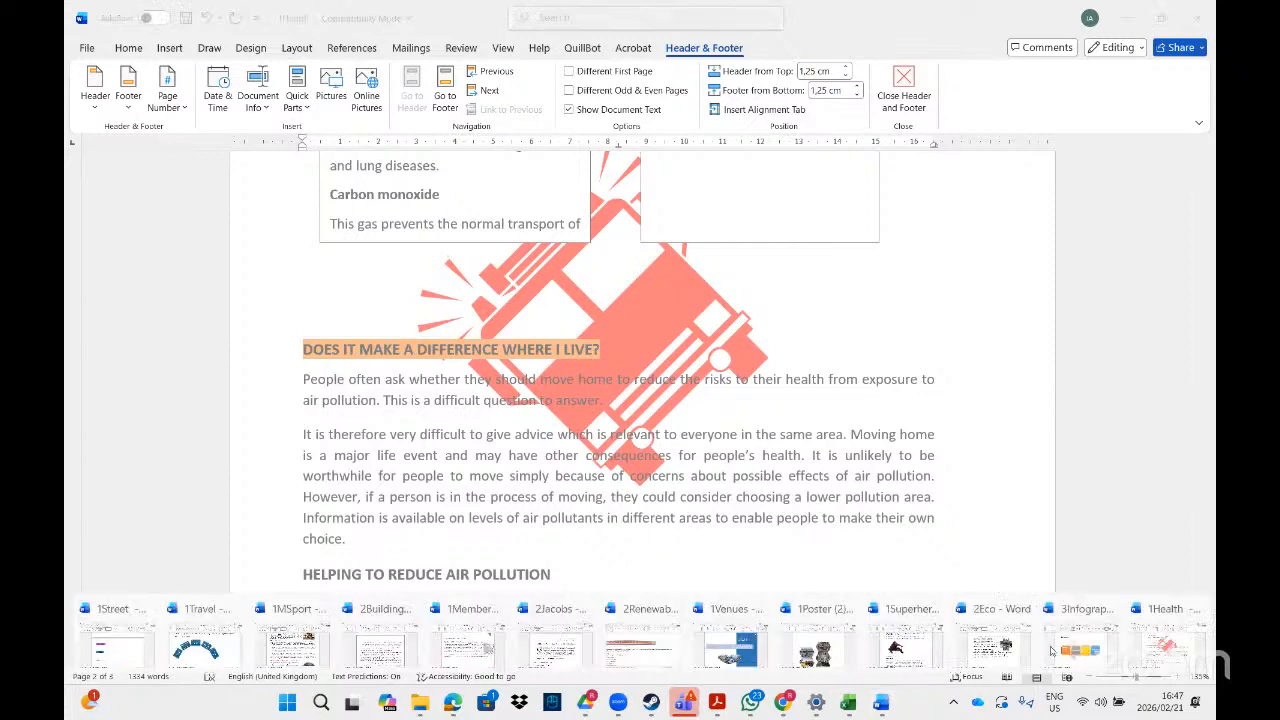
pyautogui.click(716, 704)
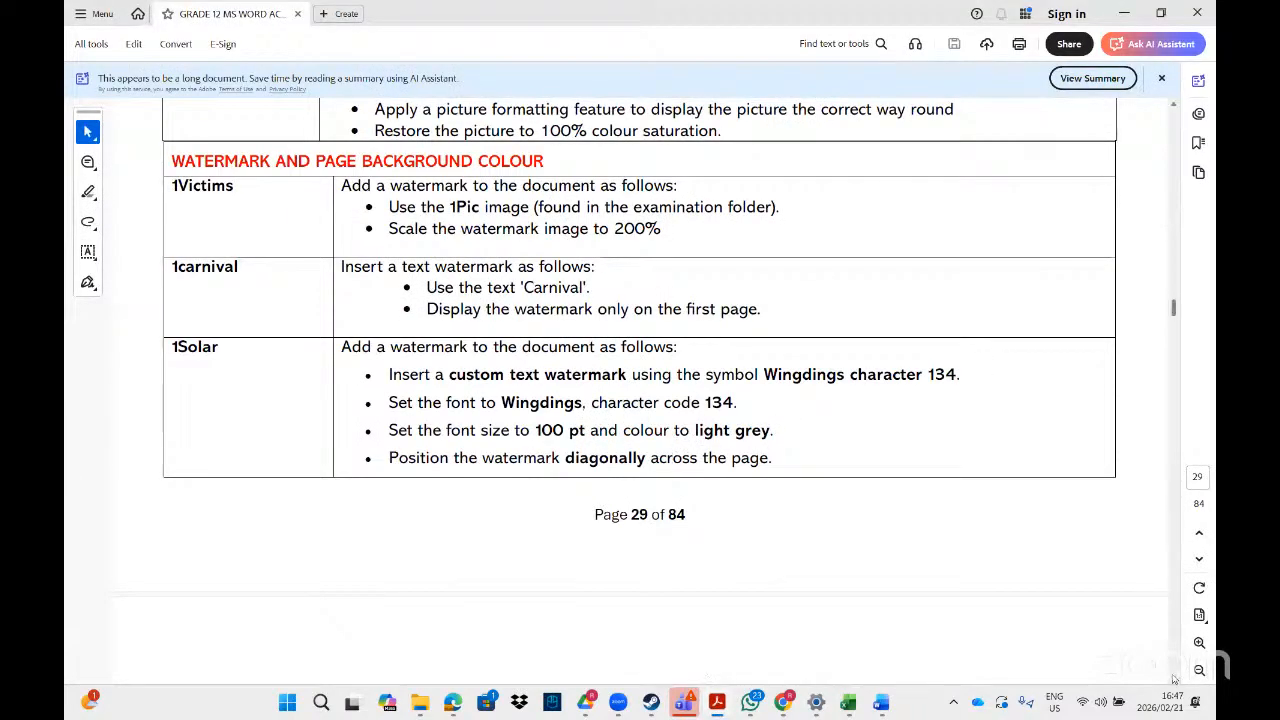
pyautogui.scroll(-8, 1174, 679)
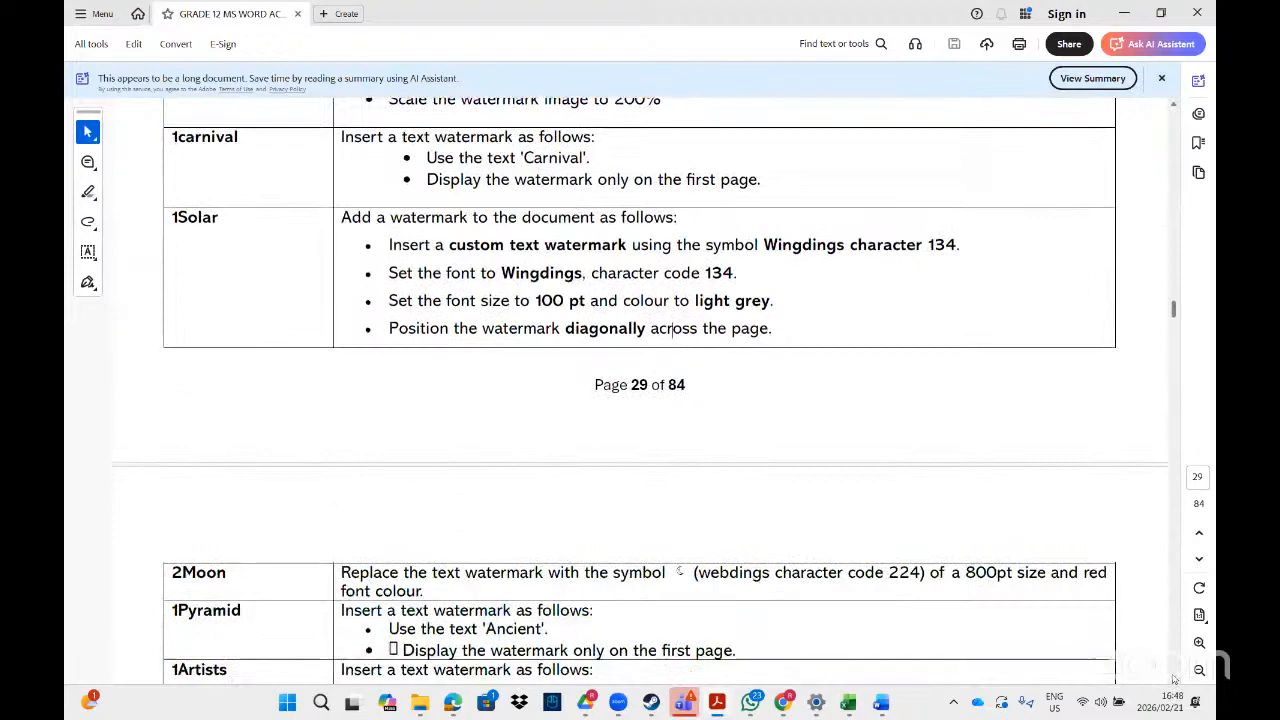
pyautogui.scroll(-1, 1174, 679)
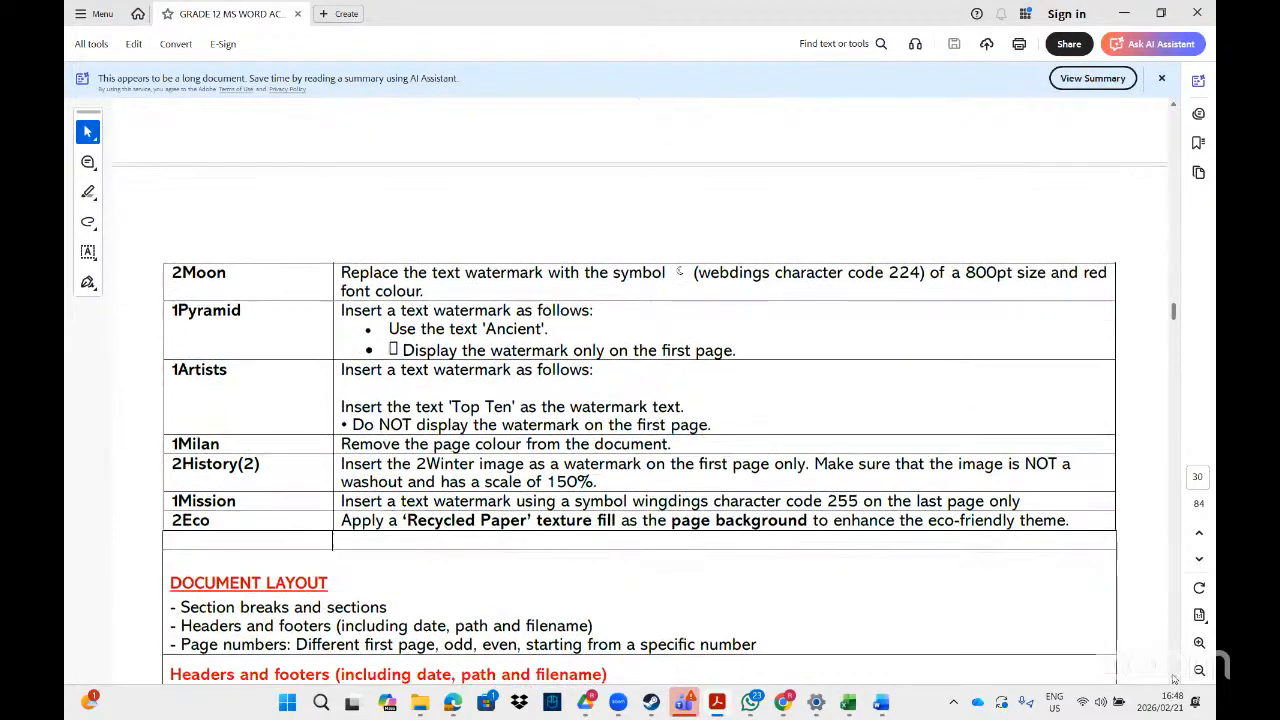
pyautogui.scroll(-1, 1174, 679)
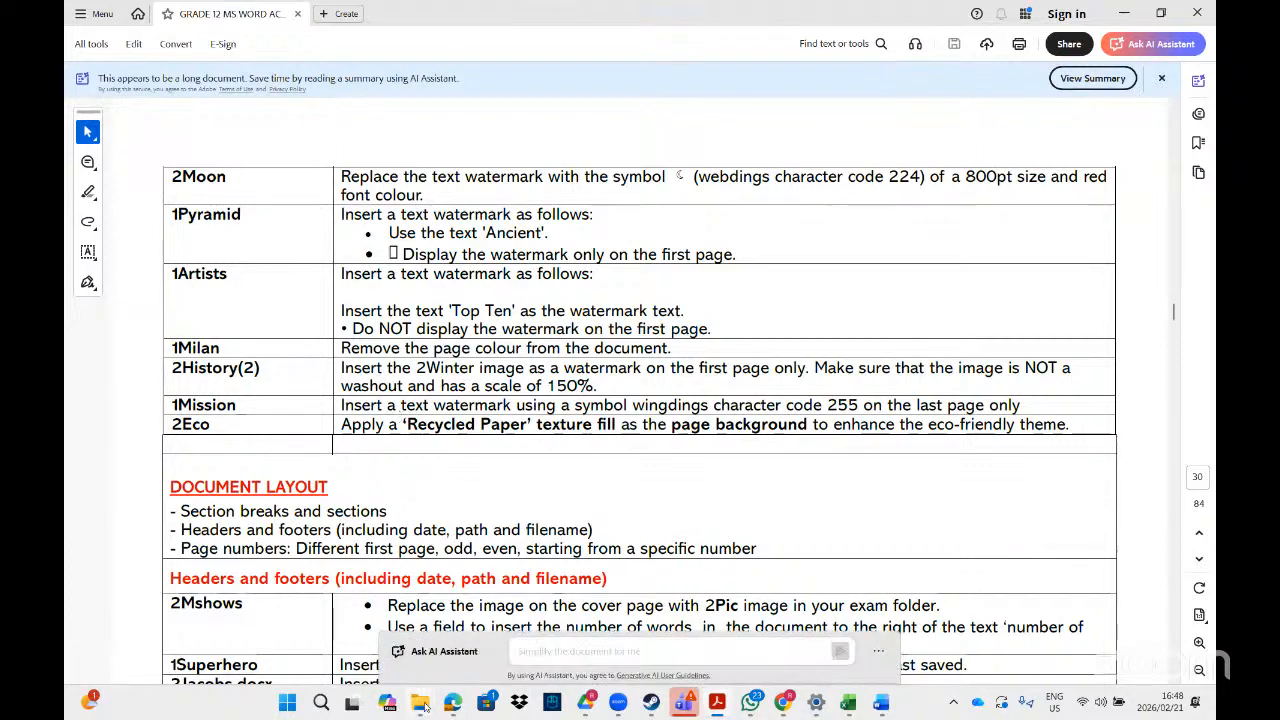
# Switch to File Explorer, search the MS Word folder for "1miss" and open the 1Mission document.
pyautogui.moveTo(420, 704)
pyautogui.click(598, 618)
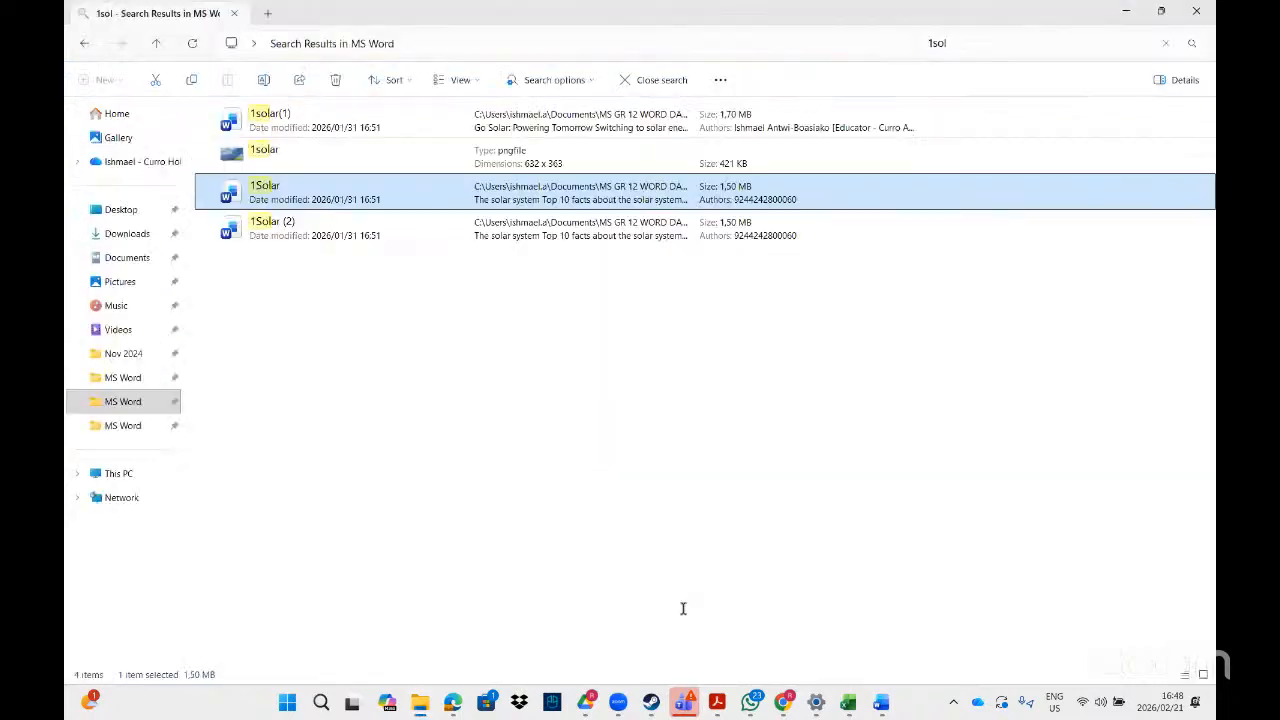
pyautogui.click(959, 44)
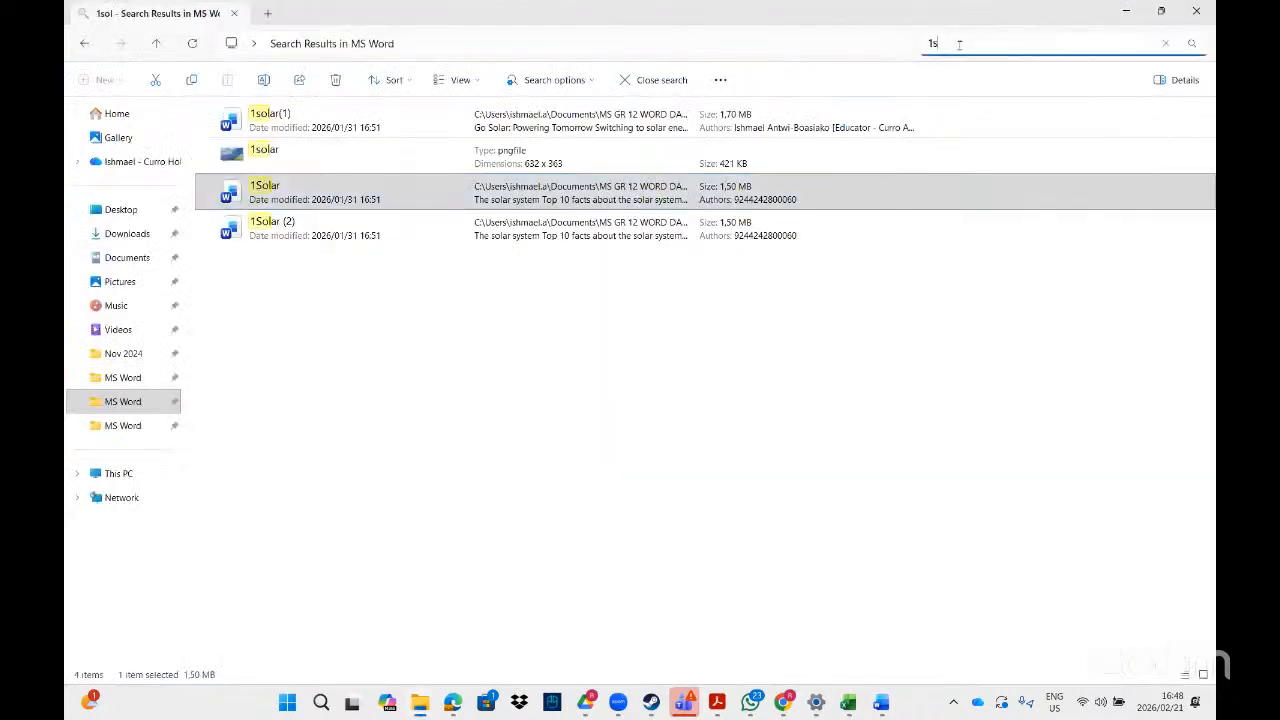
pyautogui.press('BackSpace')
pyautogui.write('miss')
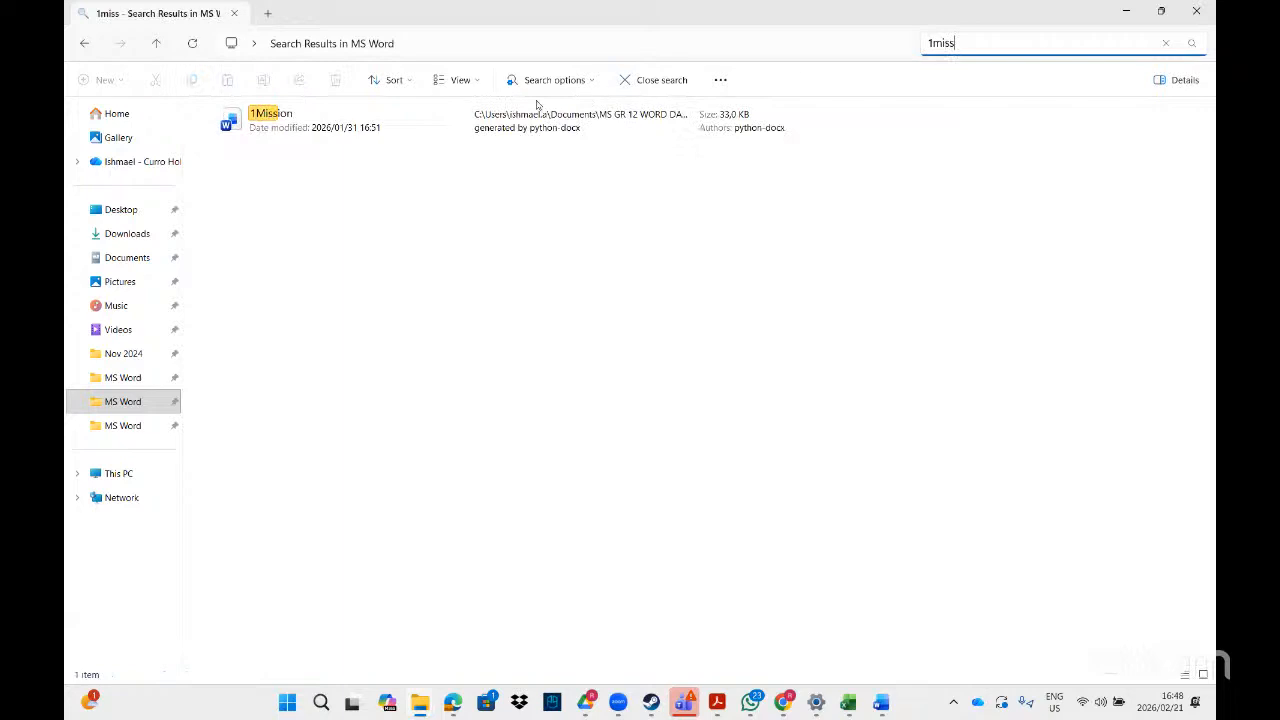
pyautogui.doubleClick(441, 123)
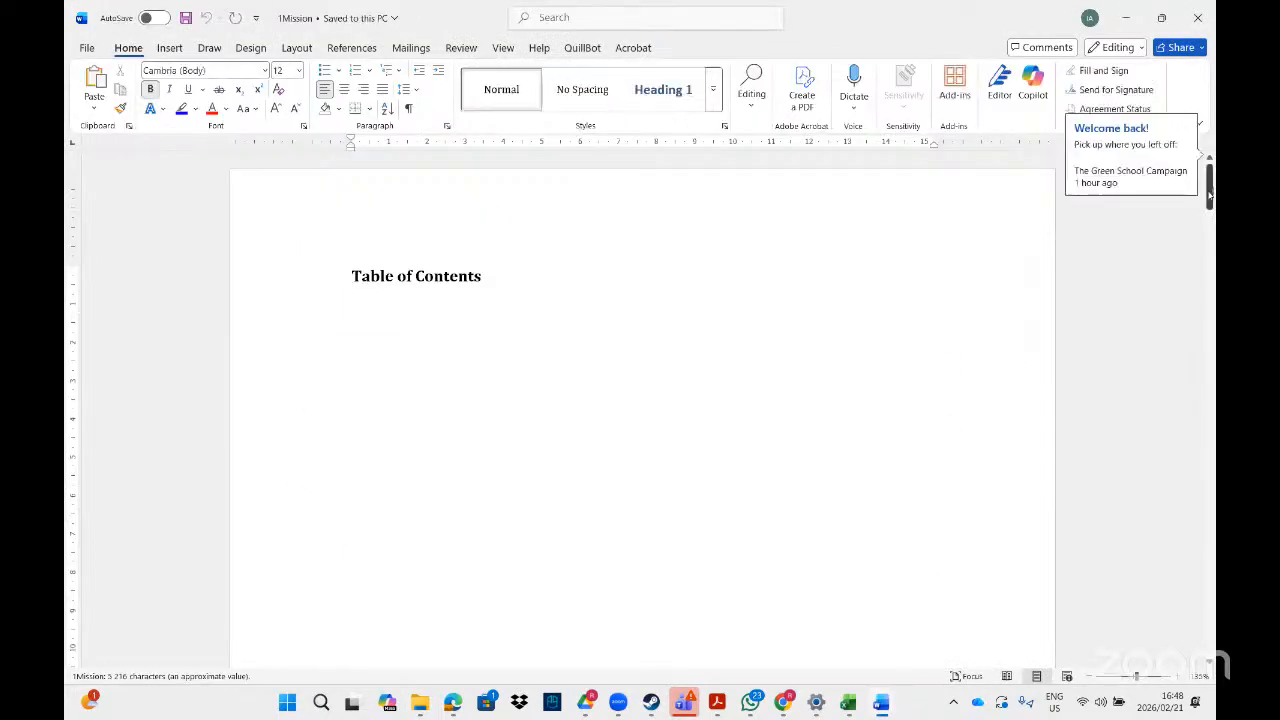
# Look through 1Mission to its last page and recheck its watermark instruction in the Acrobat task sheet.
pyautogui.click(1130, 185)
pyautogui.moveTo(1209, 412); pyautogui.dragTo(1209, 637)
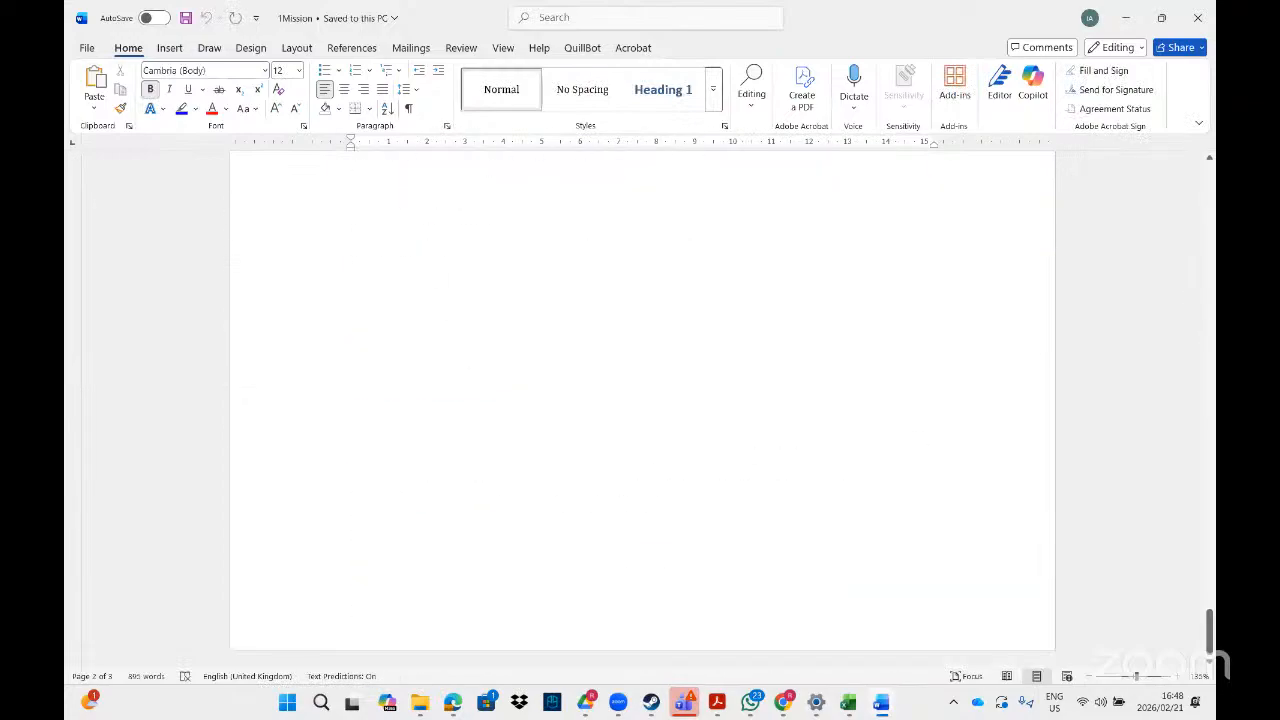
pyautogui.click(717, 702)
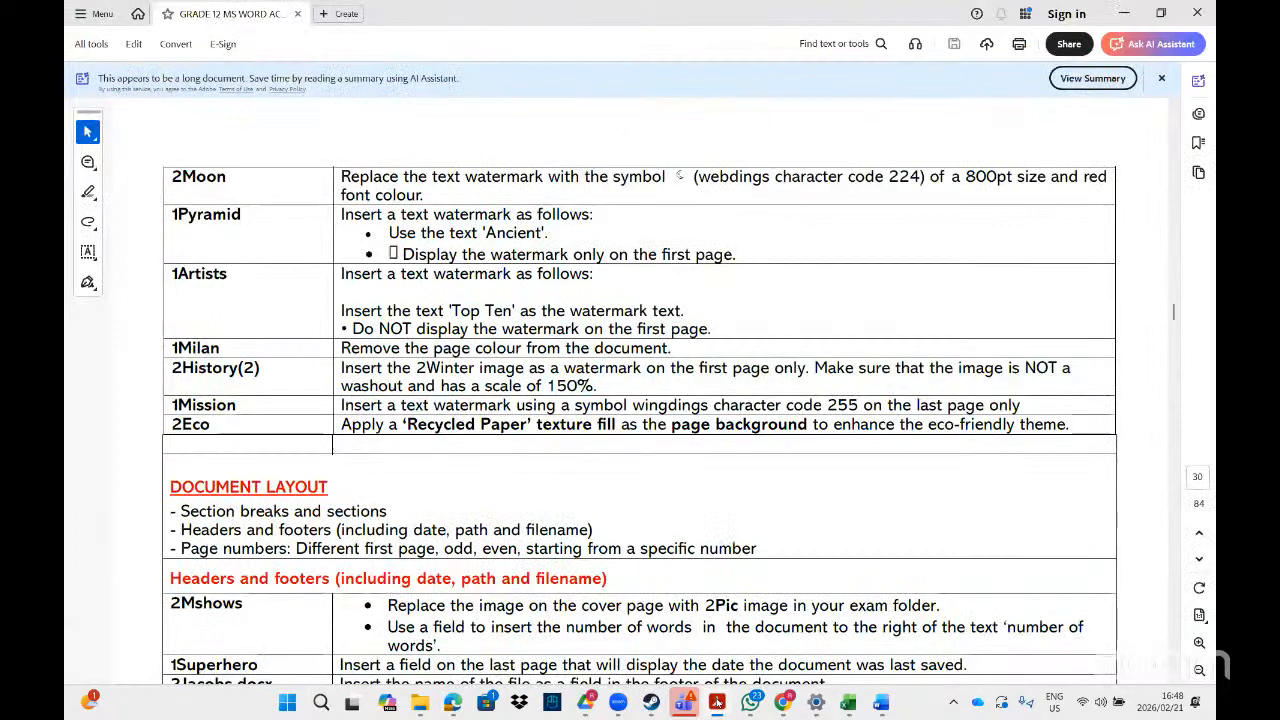
pyautogui.click(717, 702)
# Insert the Webdings symbol with character code 255 on the last page of 1Mission.
pyautogui.click(479, 287)
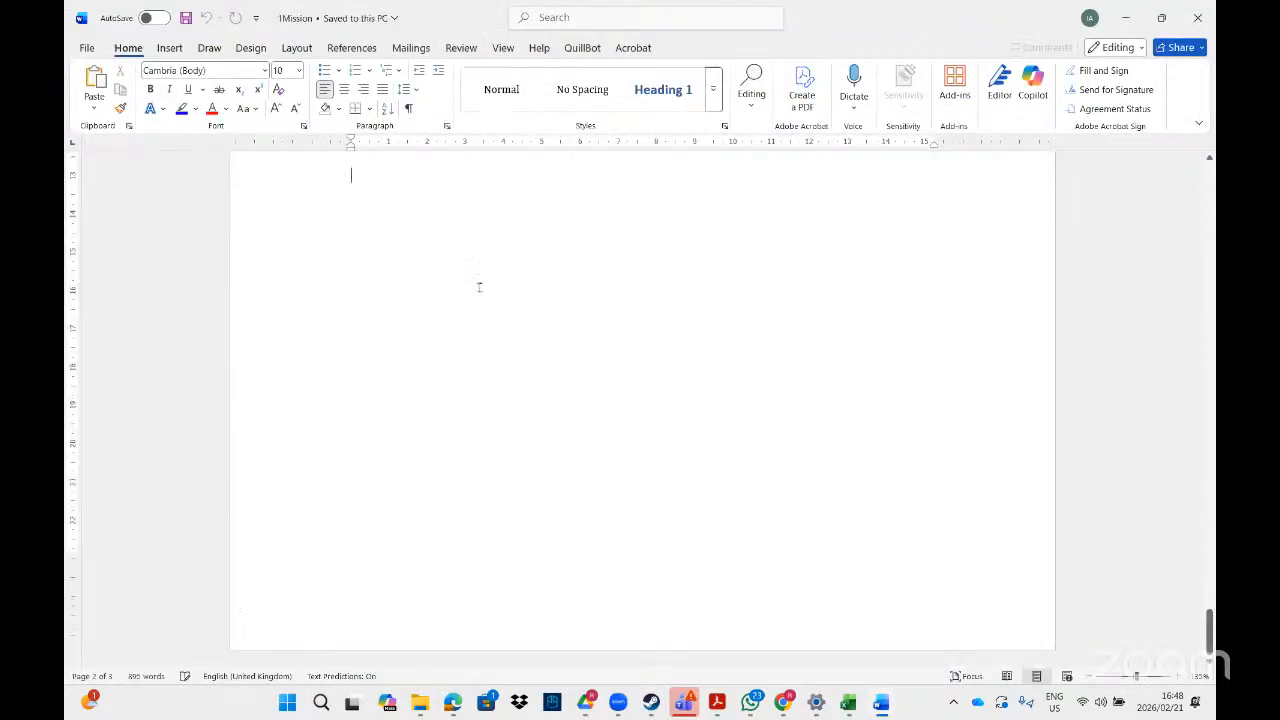
pyautogui.click(169, 47)
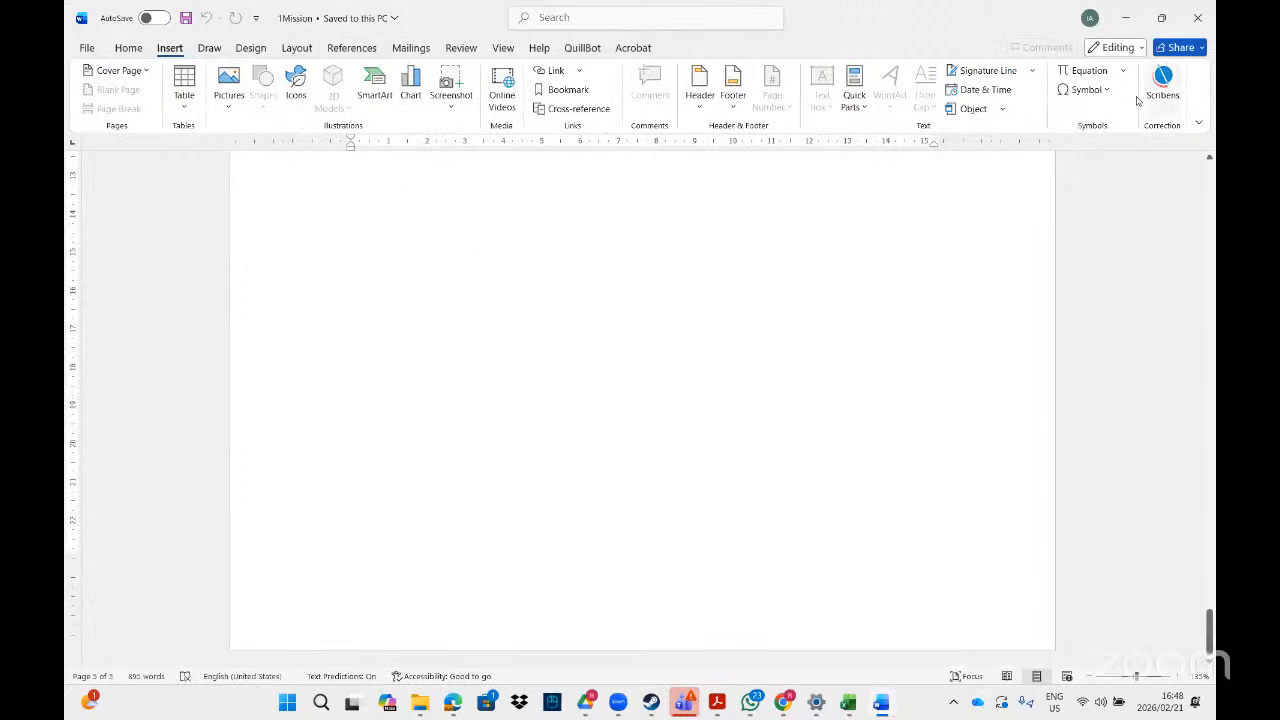
pyautogui.click(1084, 89)
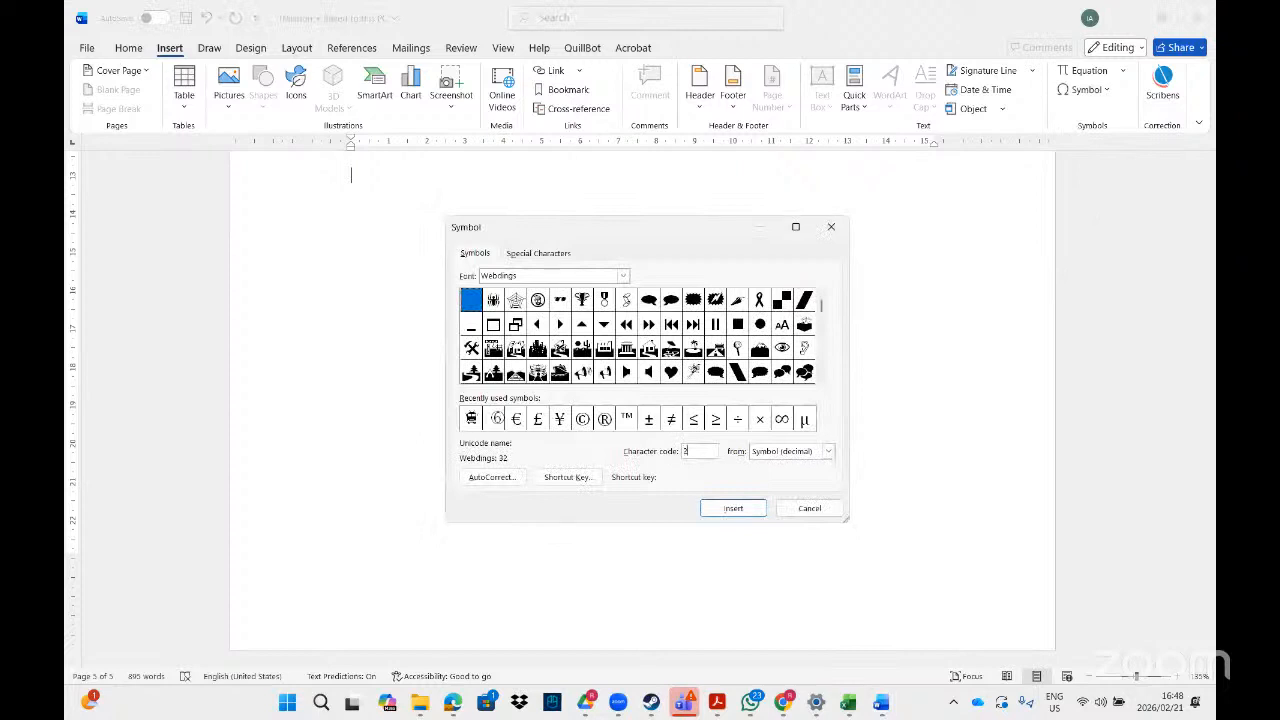
pyautogui.write('255')
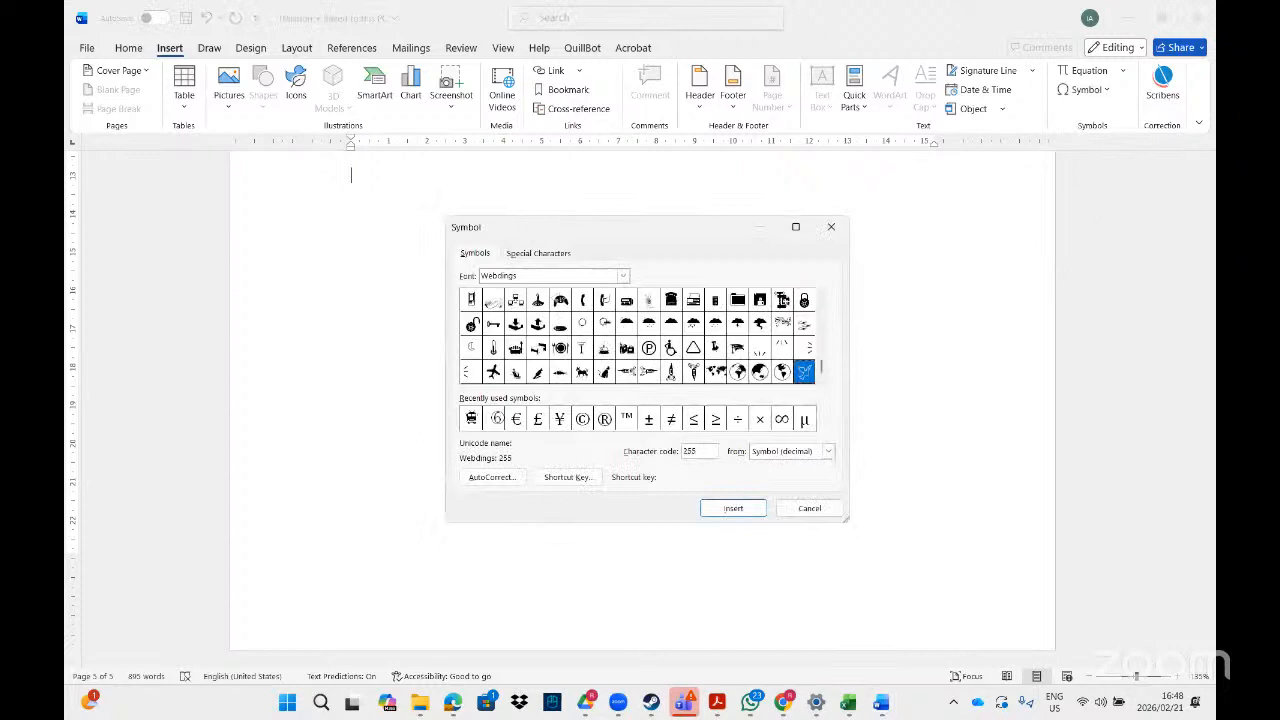
pyautogui.click(734, 511)
pyautogui.click(804, 508)
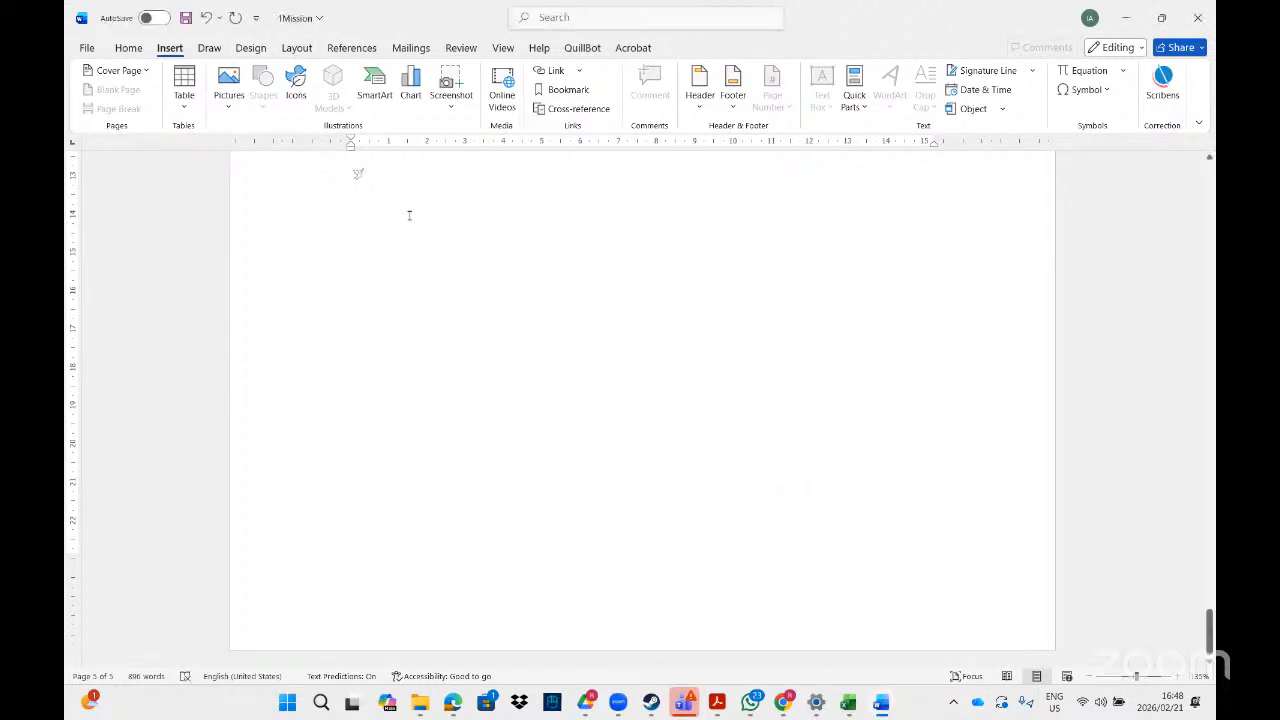
# Cut the inserted symbol from the last page so it can be reused as watermark text.
pyautogui.moveTo(375, 175); pyautogui.dragTo(337, 177)
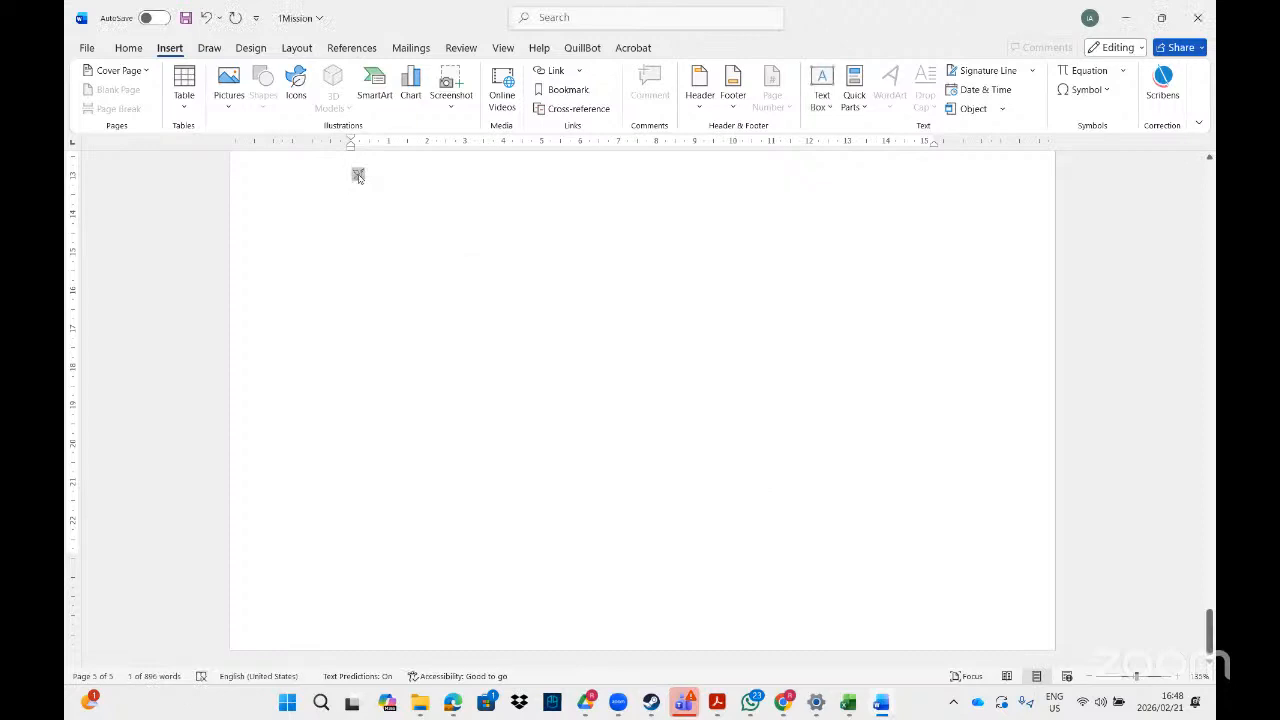
pyautogui.rightClick(355, 175)
pyautogui.click(387, 213)
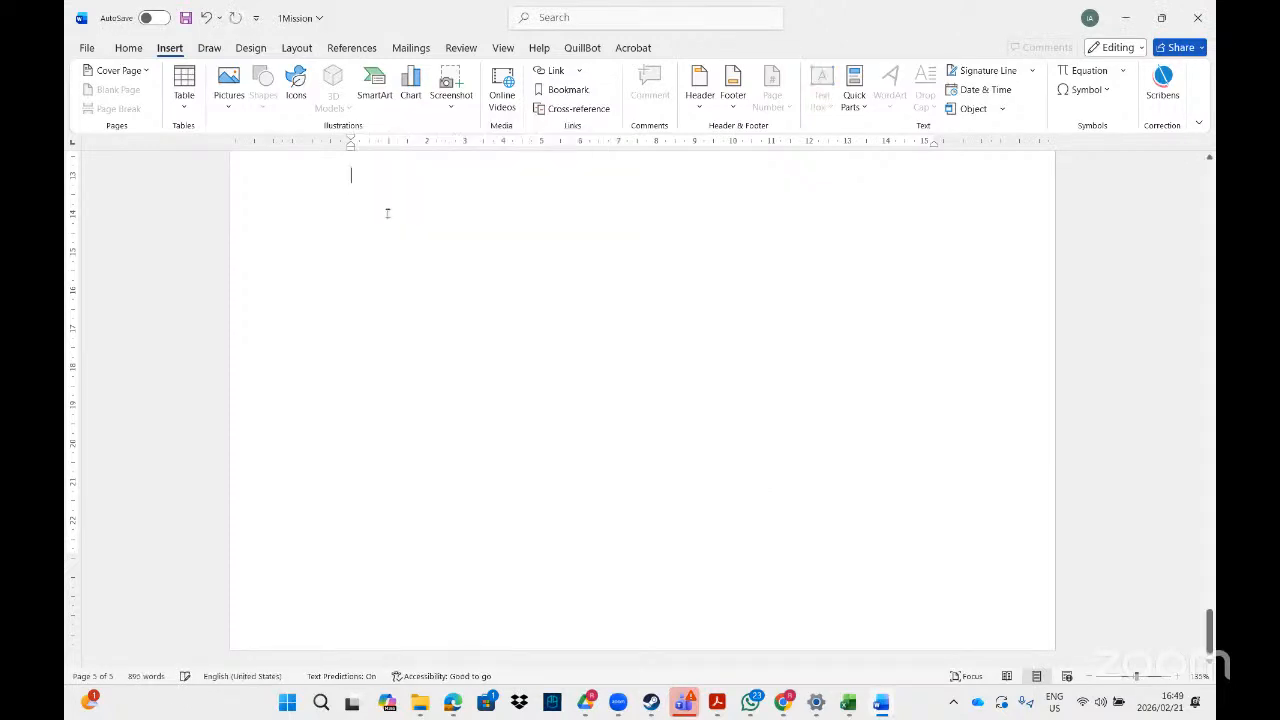
# Set up a custom text watermark in English (South Africa) and paste the cut symbol as its text.
pyautogui.click(251, 48)
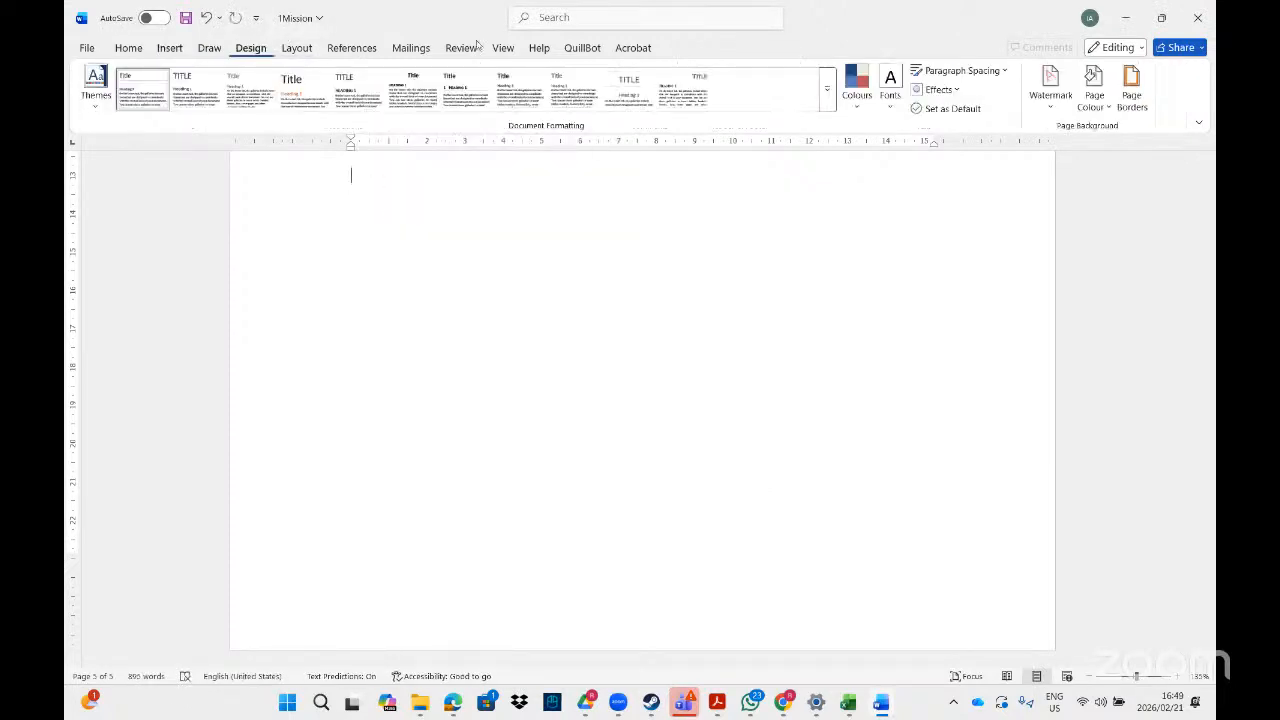
pyautogui.click(1048, 88)
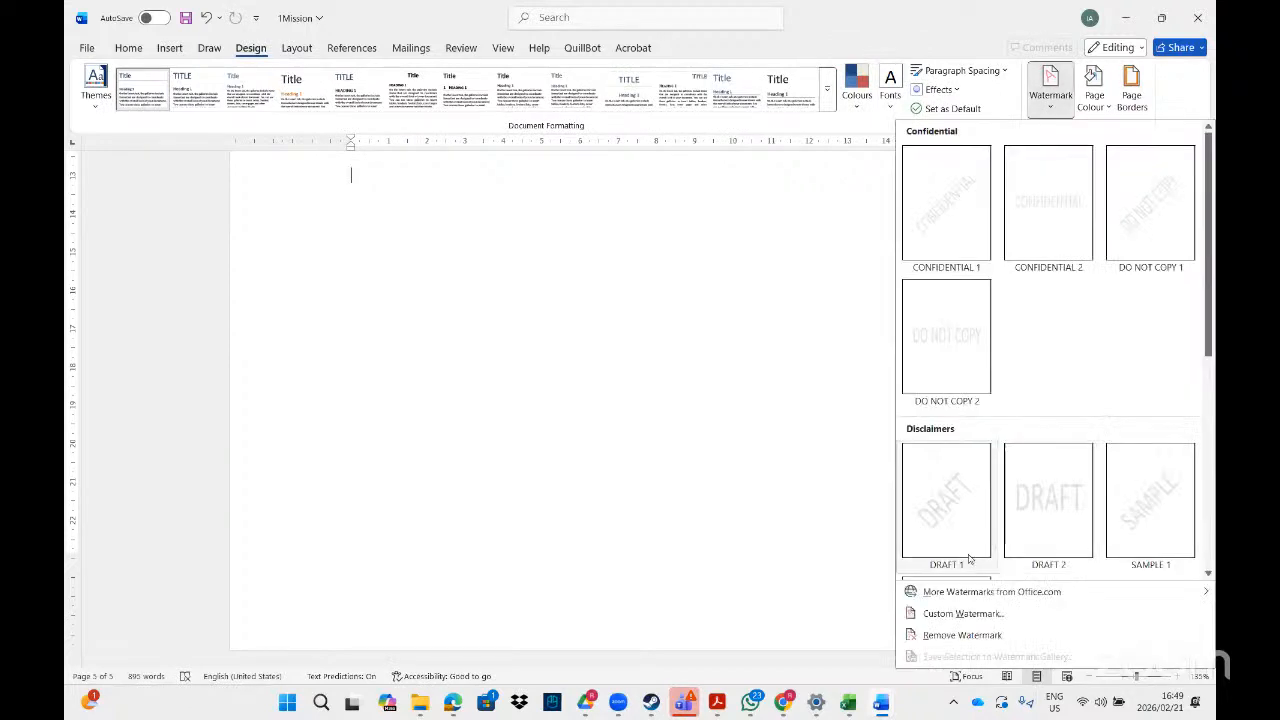
pyautogui.click(951, 614)
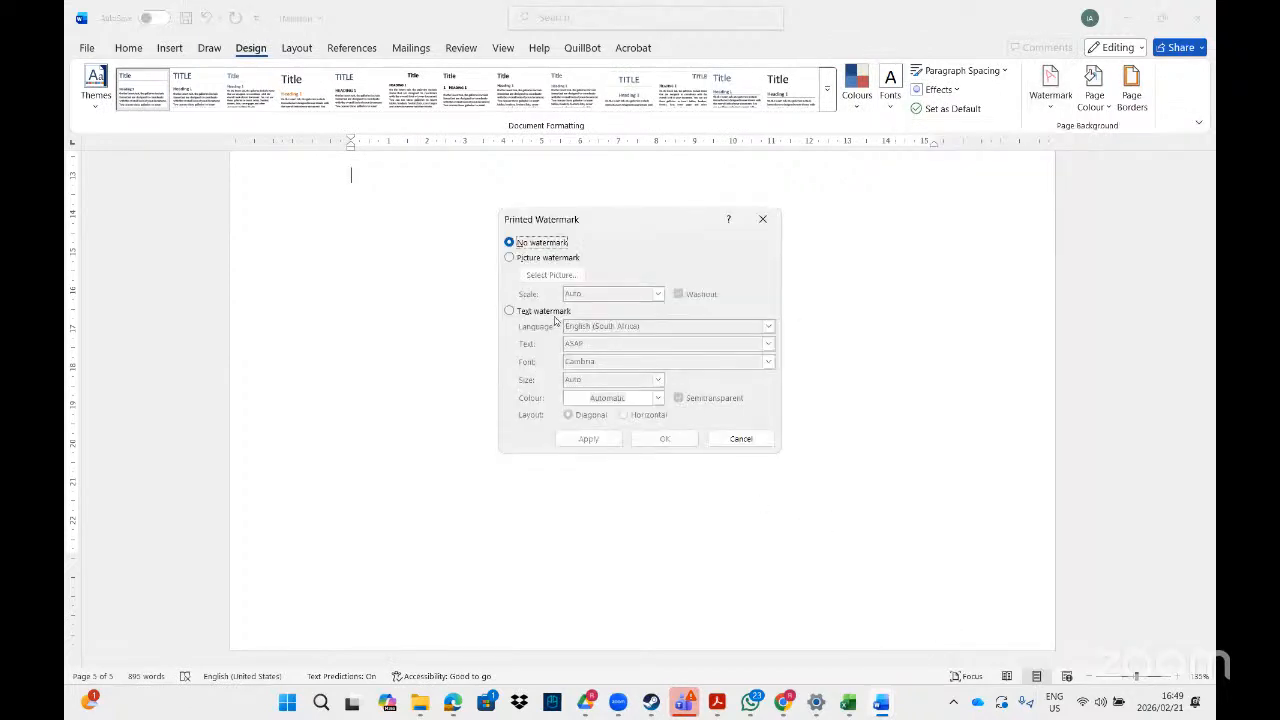
pyautogui.click(549, 313)
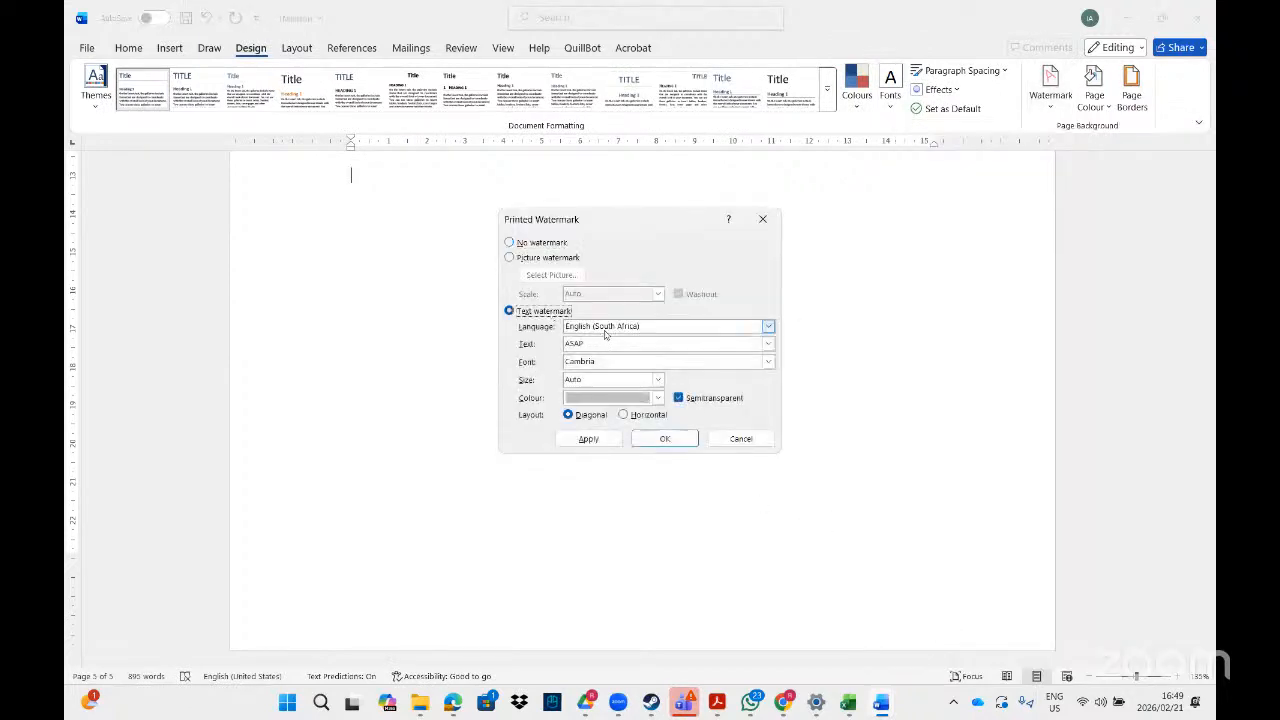
pyautogui.click(658, 326)
pyautogui.click(630, 341)
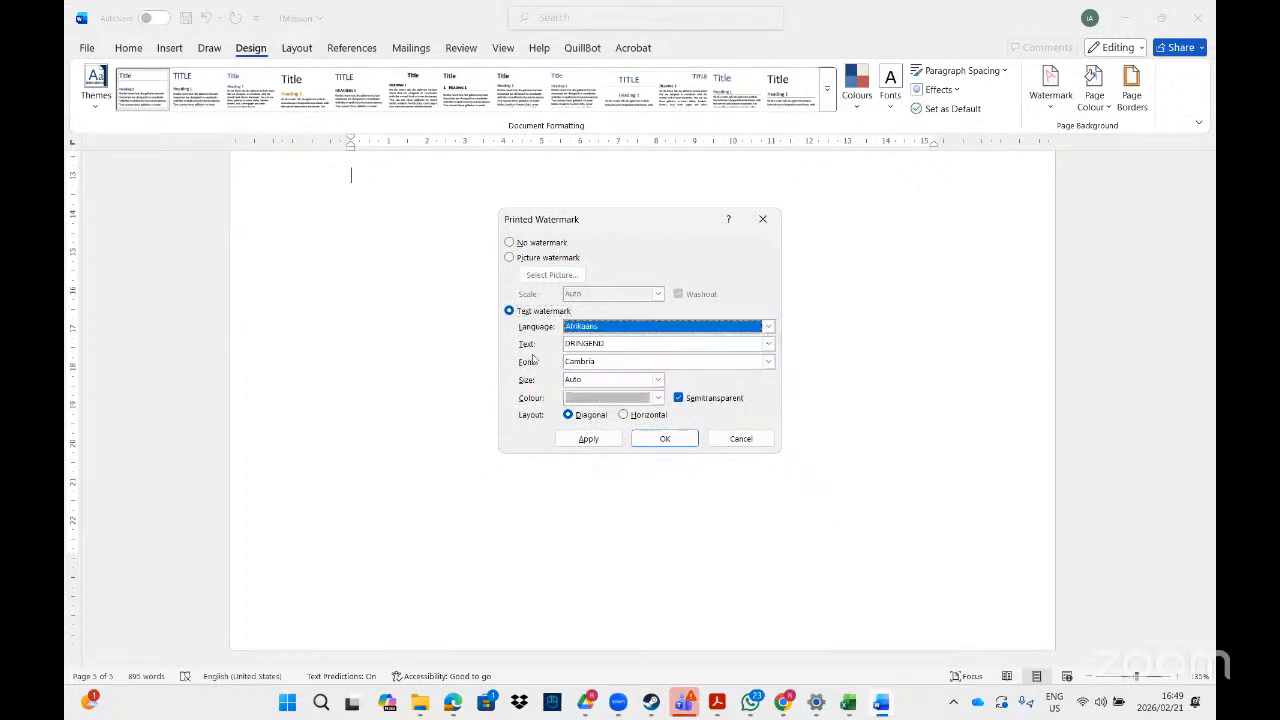
pyautogui.click(647, 327)
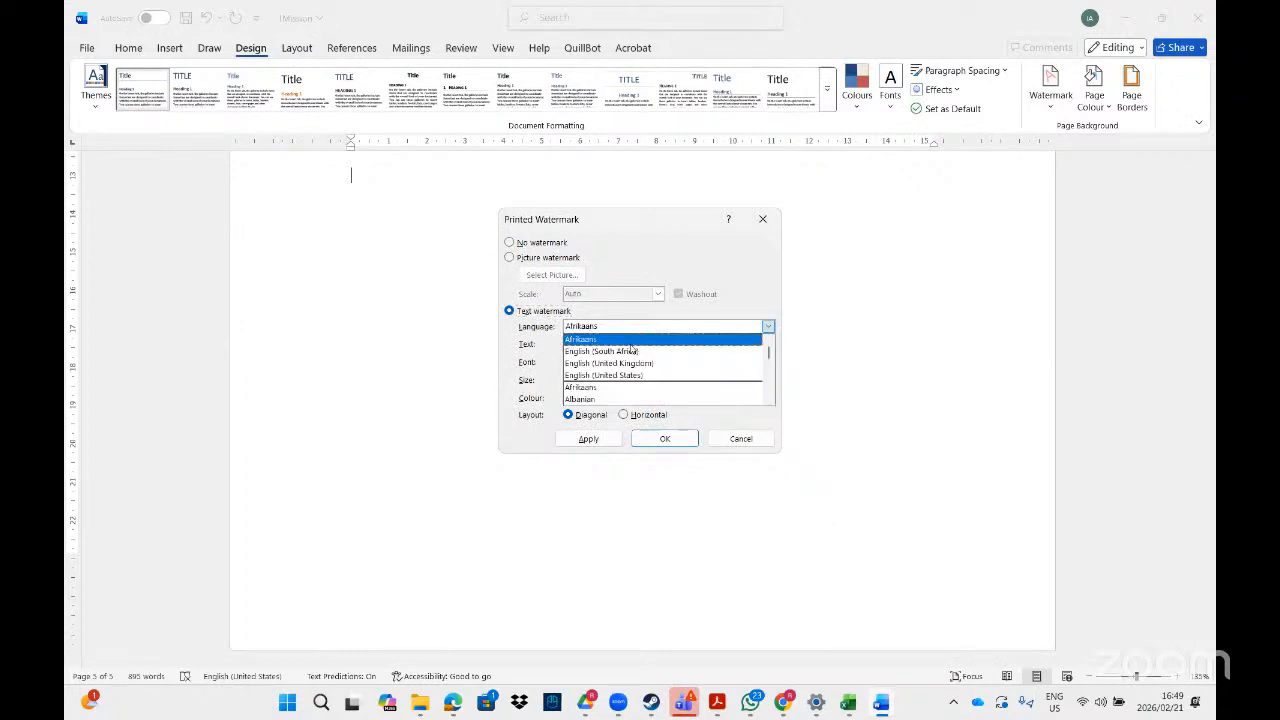
pyautogui.click(629, 352)
pyautogui.click(605, 344)
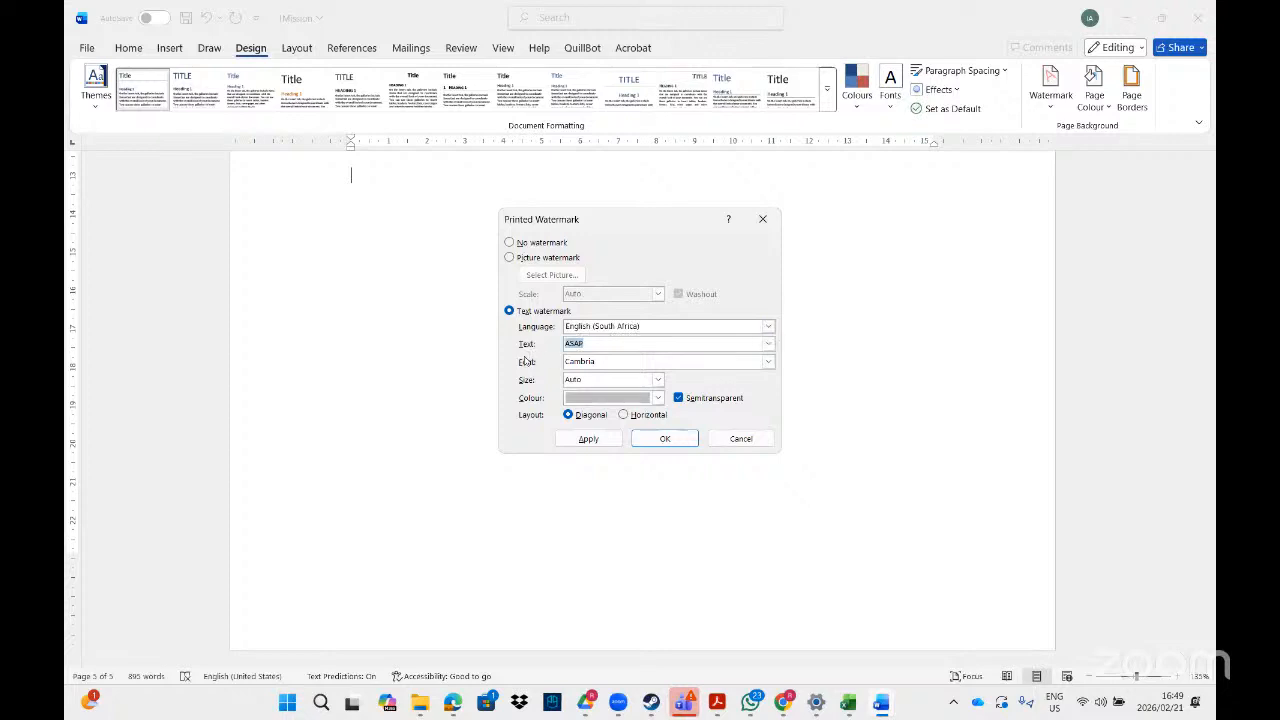
pyautogui.write('fff')
# Set the watermark font to Webdings and glance at the instruction in the Acrobat task sheet.
pyautogui.click(768, 362)
pyautogui.write('web')
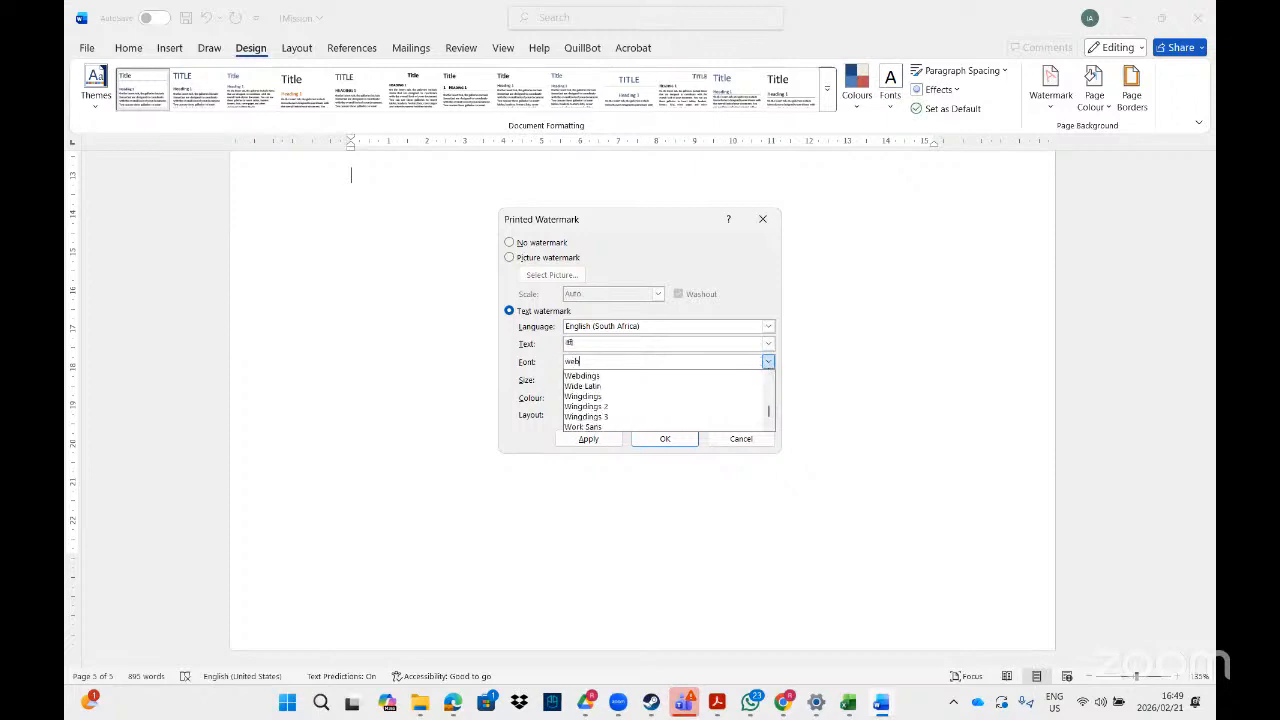
pyautogui.click(630, 377)
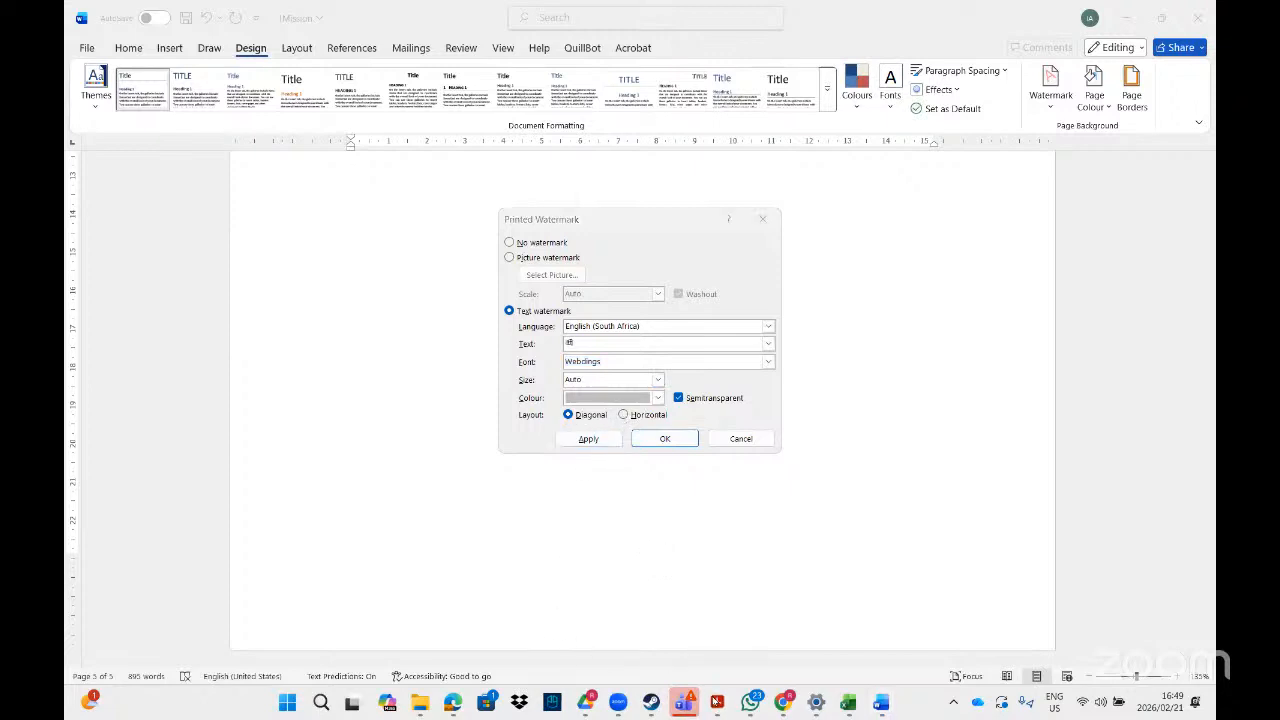
pyautogui.click(717, 704)
pyautogui.click(717, 704)
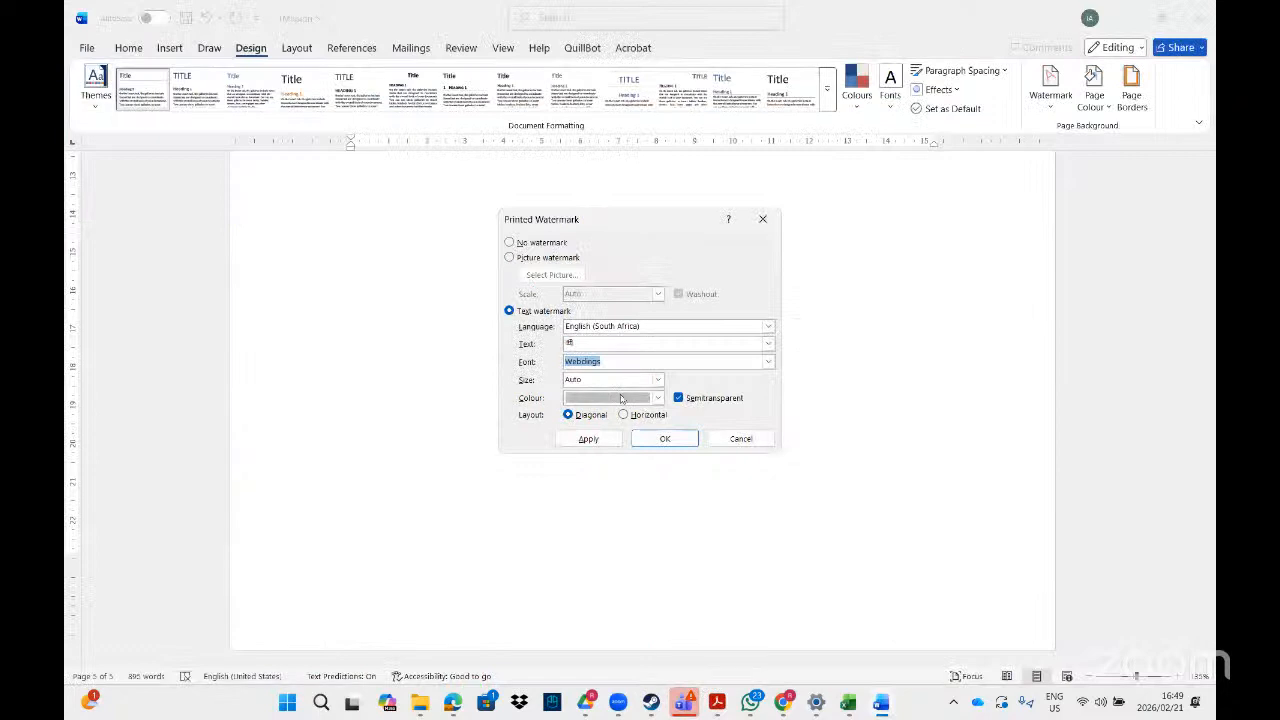
# Set the watermark size to 300, turn off semitransparent, apply the watermark and close its dialog.
pyautogui.click(658, 380)
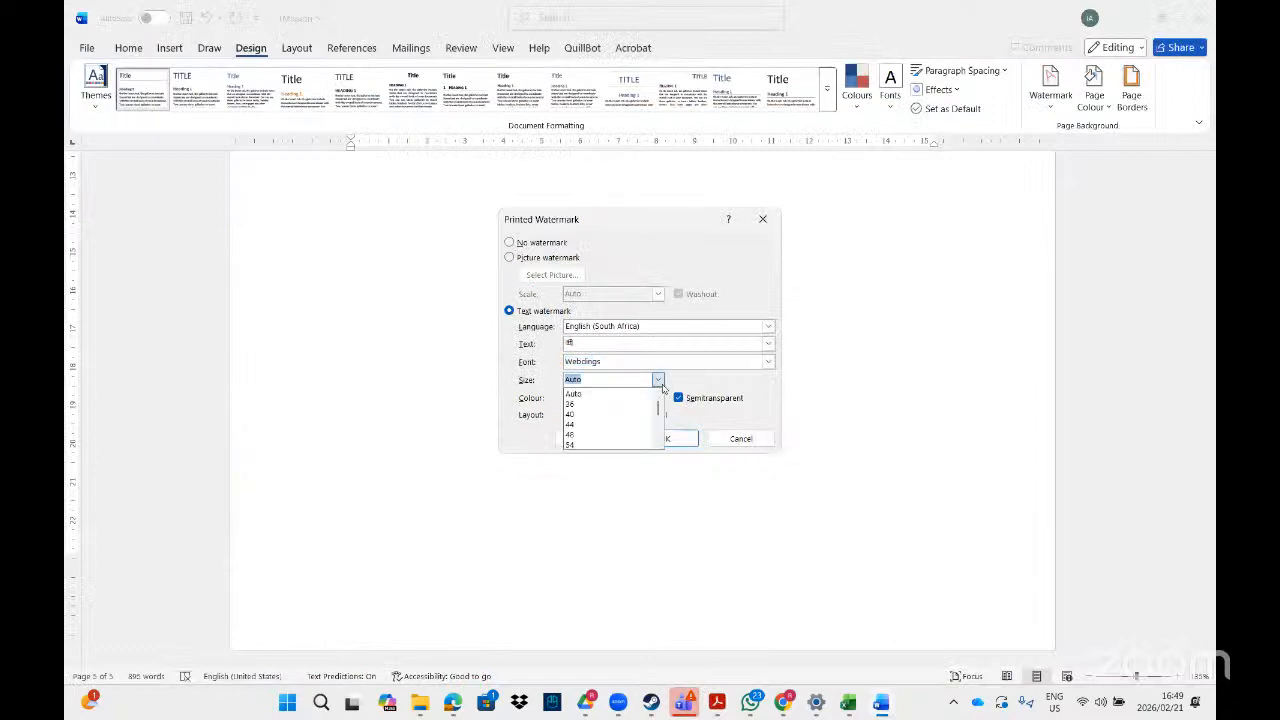
pyautogui.write('800')
pyautogui.click(722, 400)
pyautogui.click(720, 400)
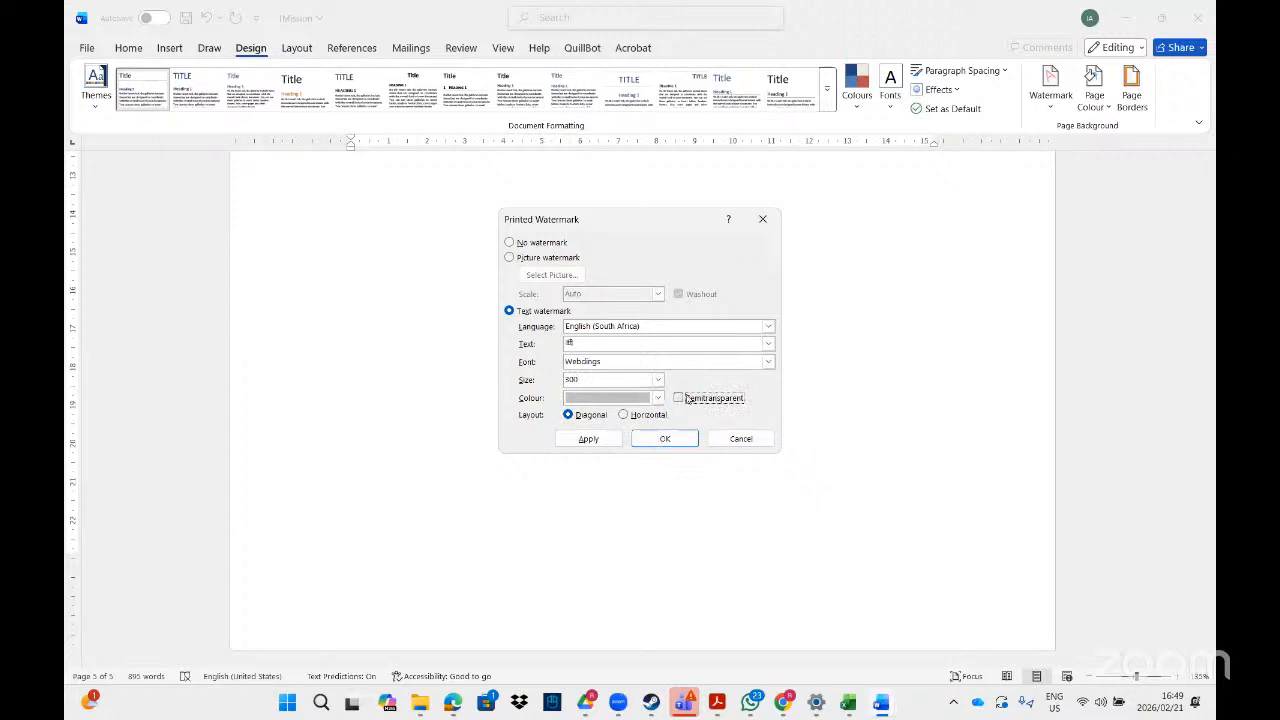
pyautogui.click(686, 398)
pyautogui.click(686, 398)
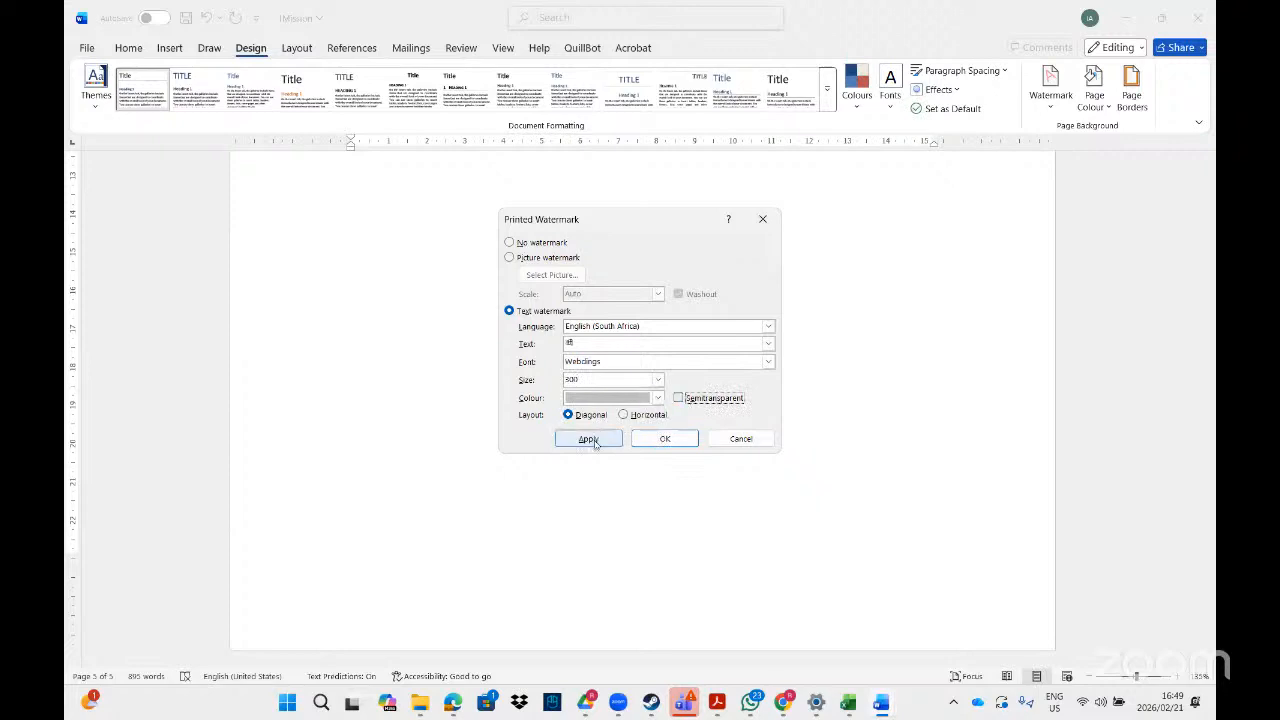
pyautogui.click(596, 440)
pyautogui.click(738, 440)
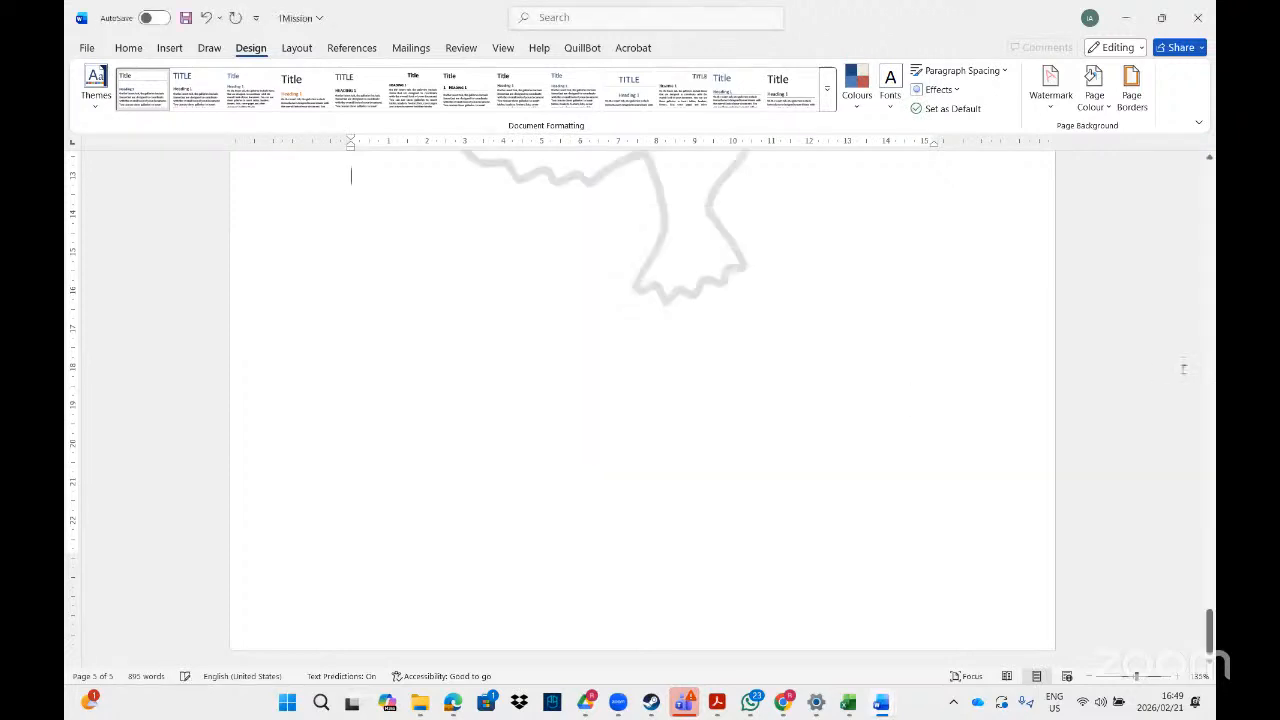
# Insert a continuous section break before "Wearable Eco Trackers:" at the start of the last page.
pyautogui.moveTo(1212, 606); pyautogui.dragTo(1208, 563)
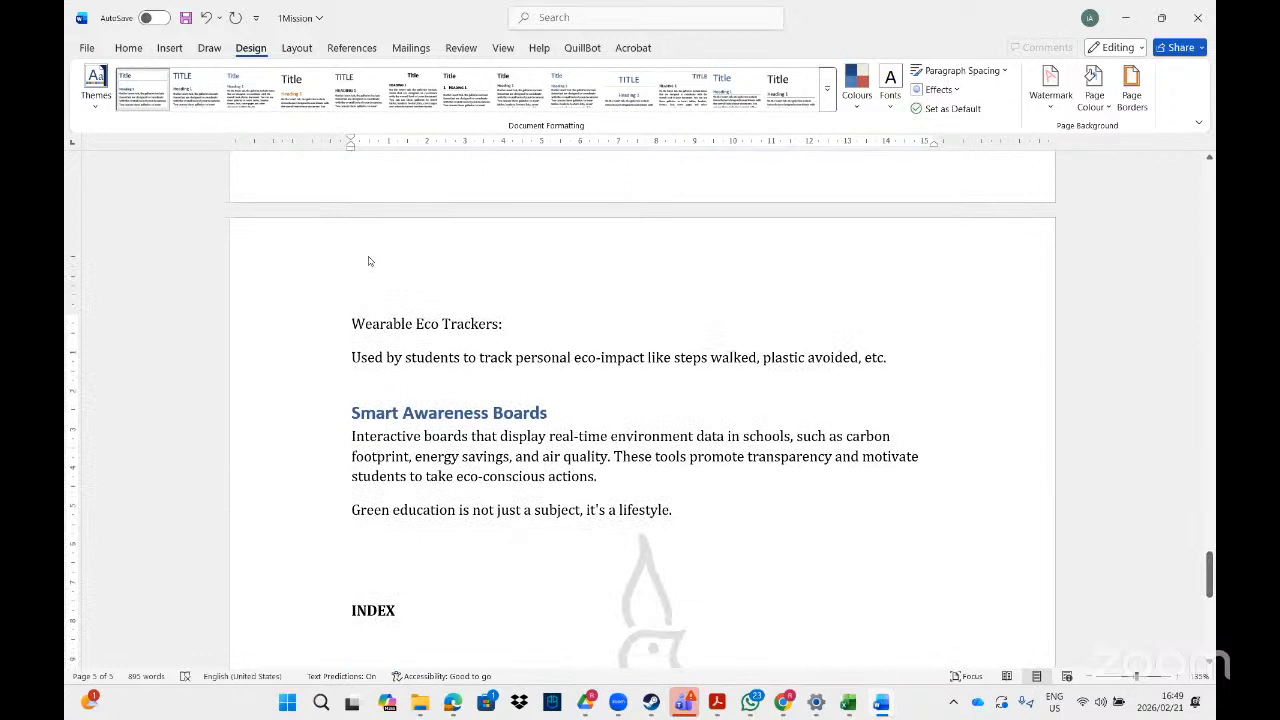
pyautogui.click(353, 323)
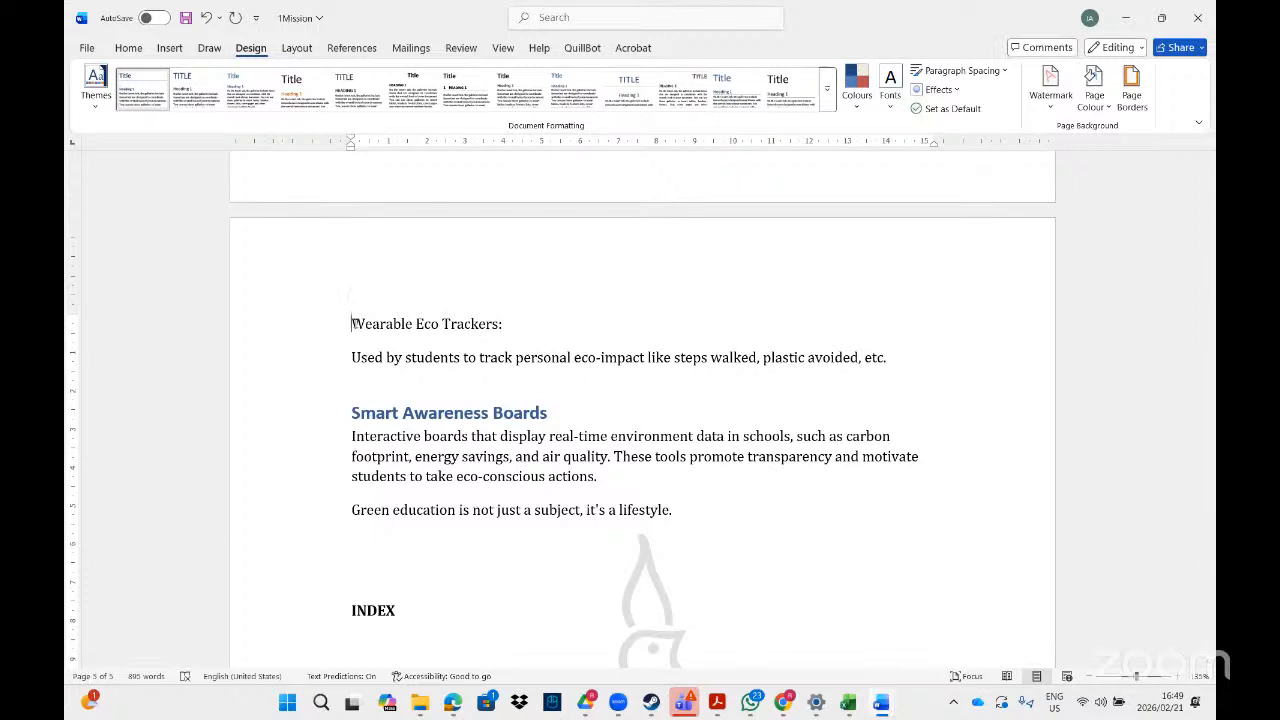
pyautogui.click(296, 50)
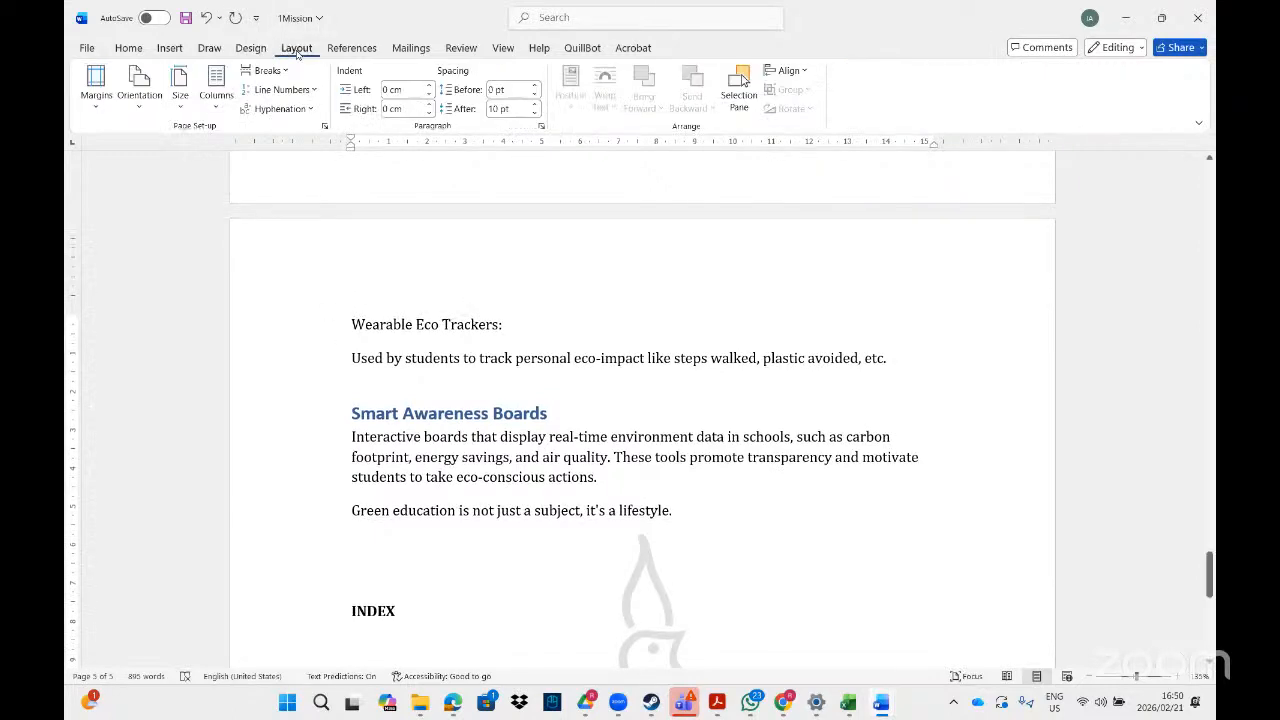
pyautogui.click(266, 70)
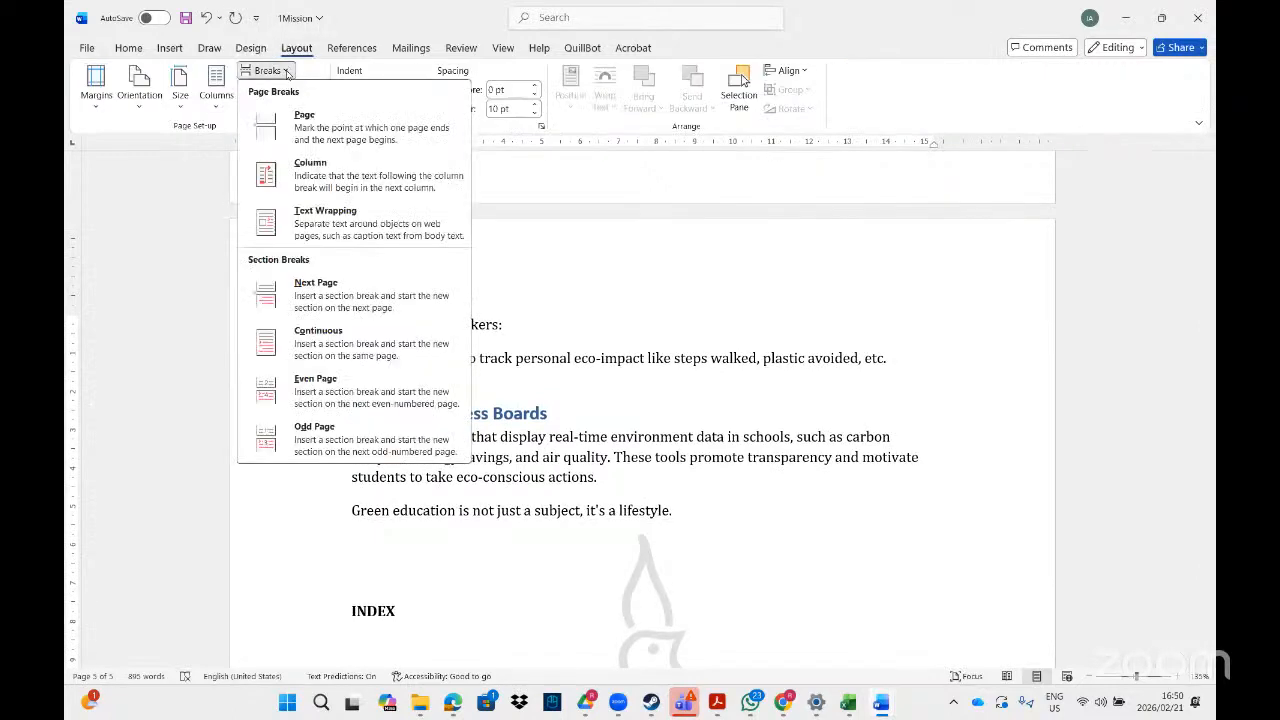
pyautogui.click(322, 345)
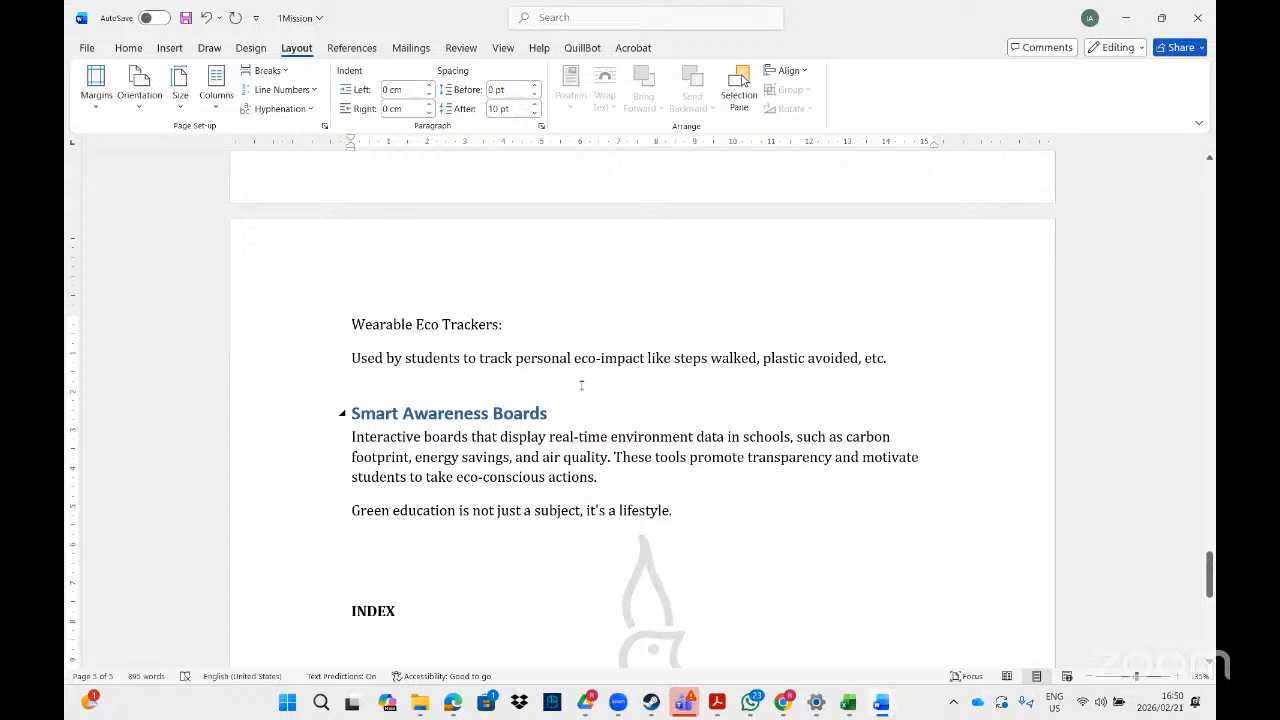
# Unlink the header and the footer of section 2 on the last page from the previous section.
pyautogui.doubleClick(499, 261)
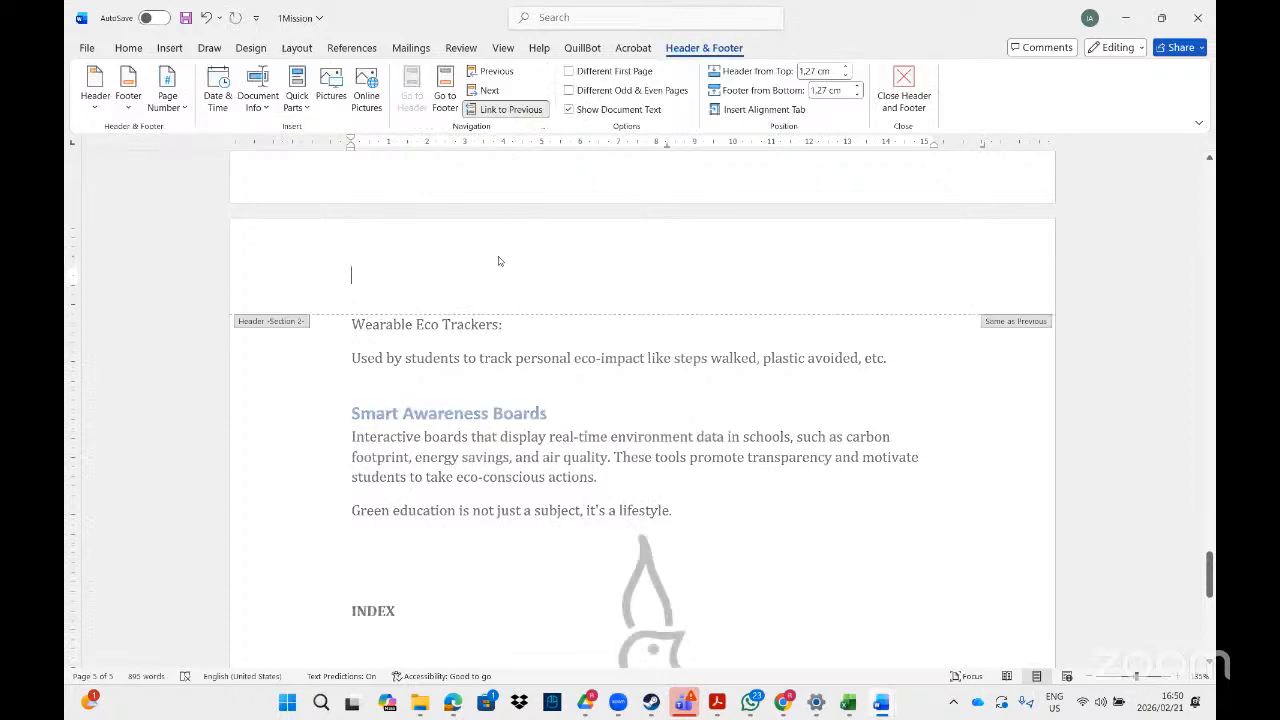
pyautogui.click(506, 112)
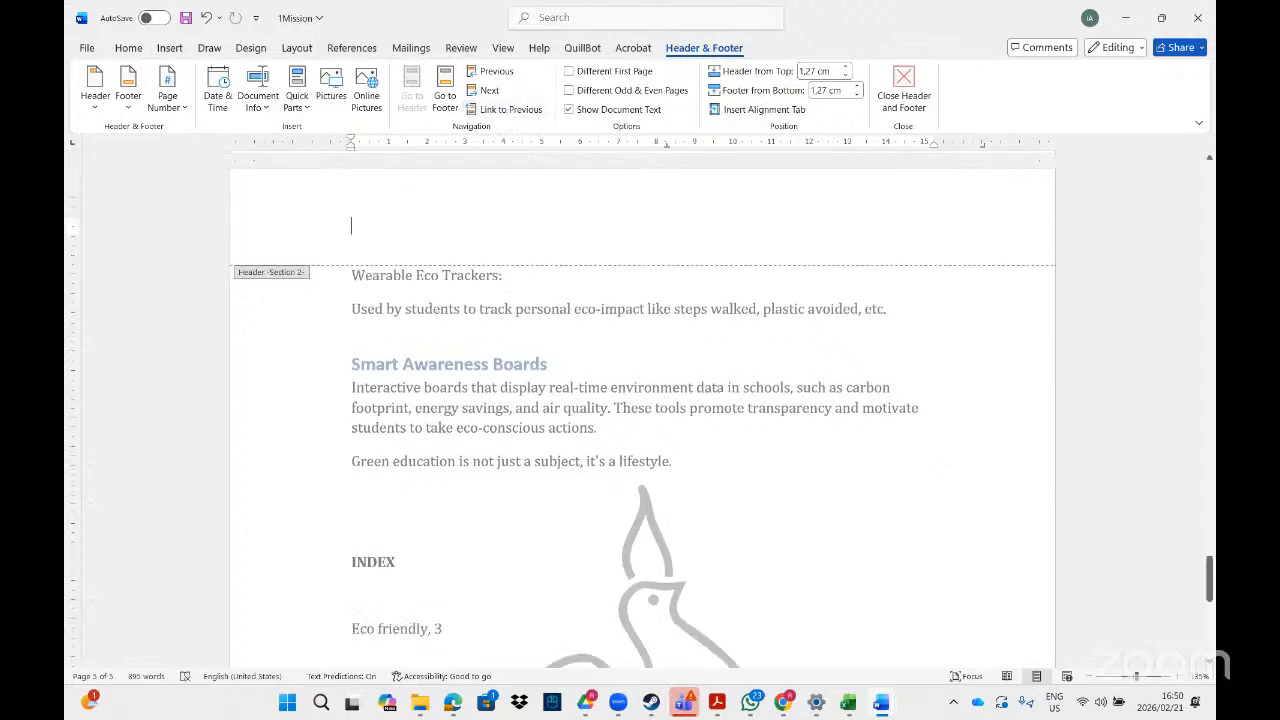
pyautogui.moveTo(1209, 580); pyautogui.dragTo(1209, 636)
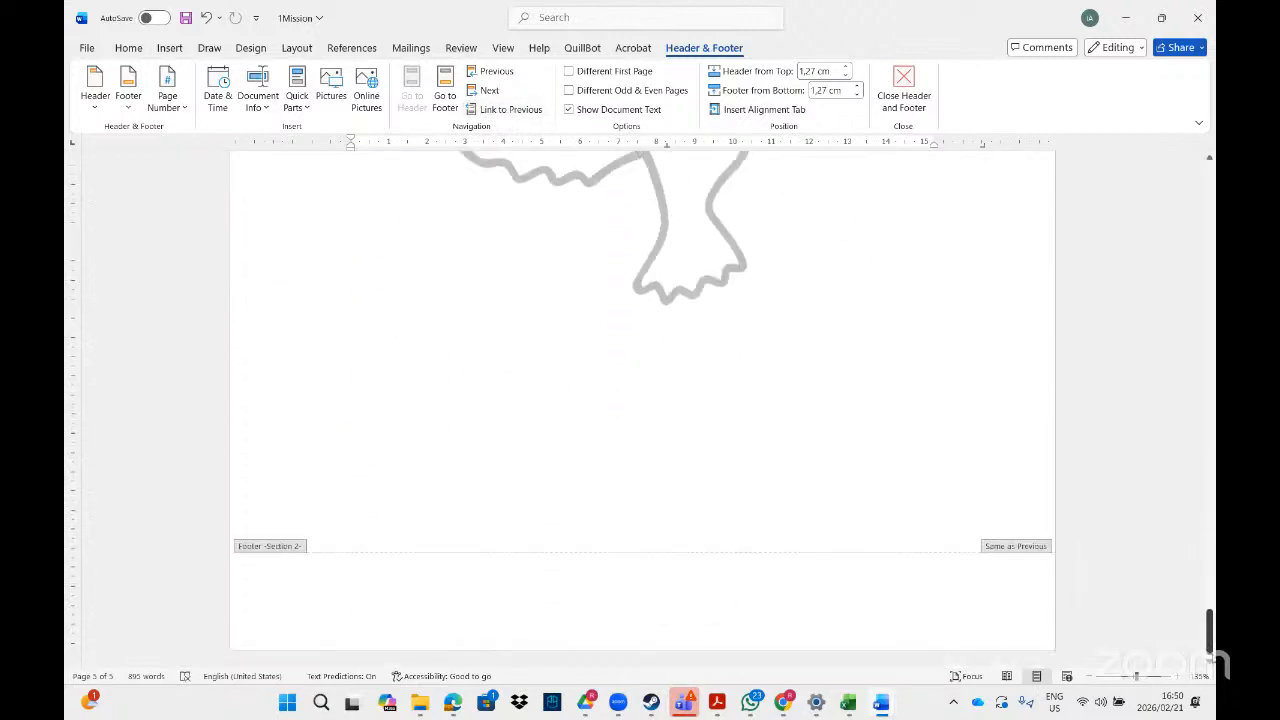
pyautogui.click(560, 604)
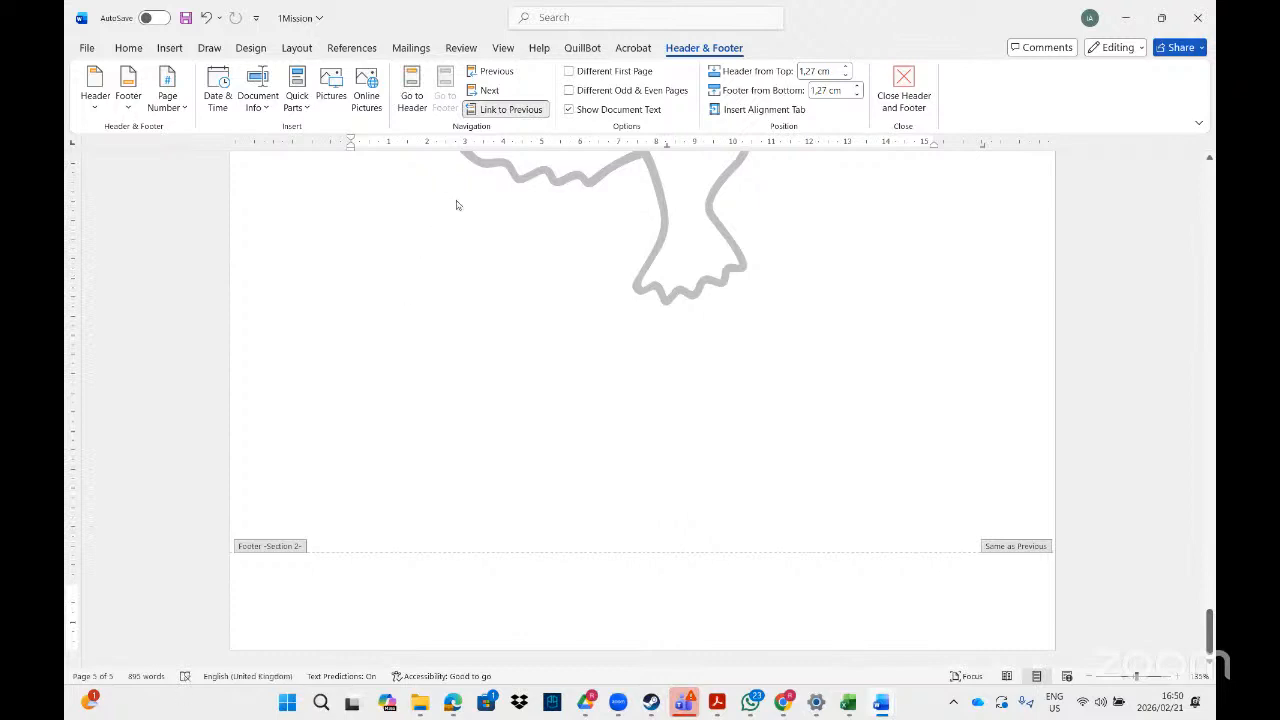
pyautogui.click(506, 110)
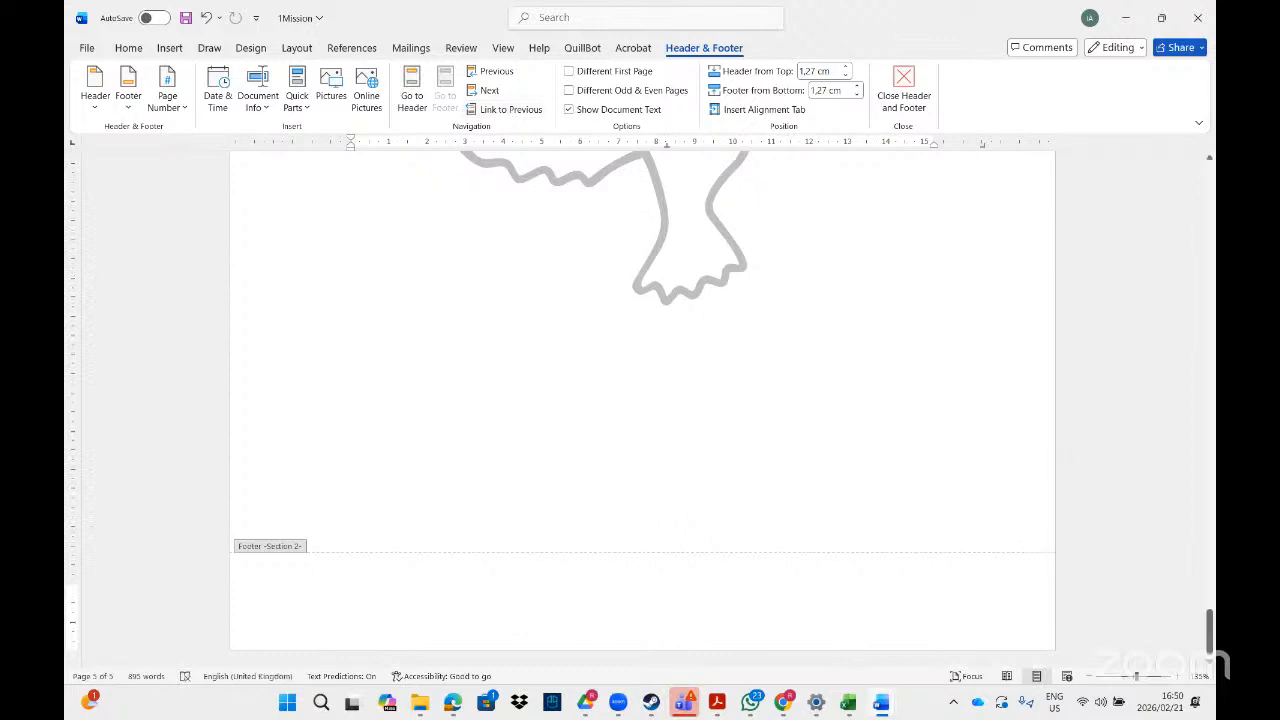
# Delete the bird watermark from the section 1 pages and check that the last page still has its own.
pyautogui.moveTo(1210, 645); pyautogui.dragTo(1210, 528)
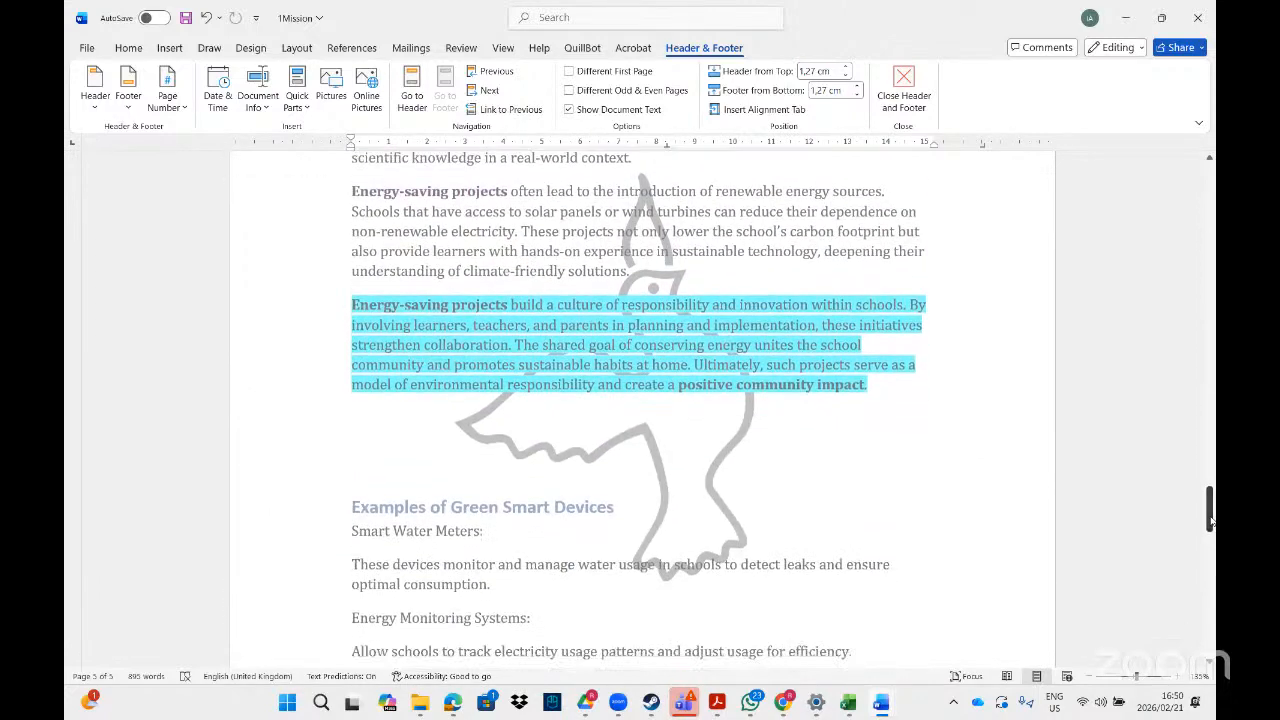
pyautogui.click(719, 461)
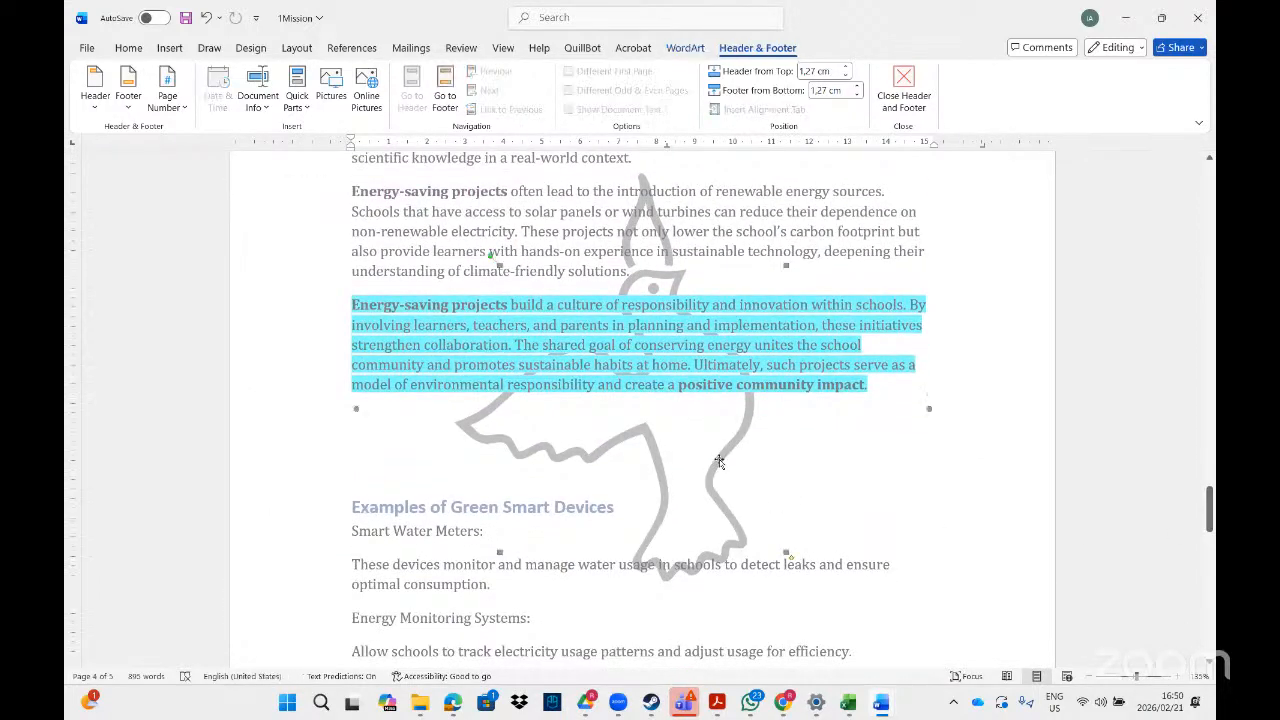
pyautogui.press('Delete')
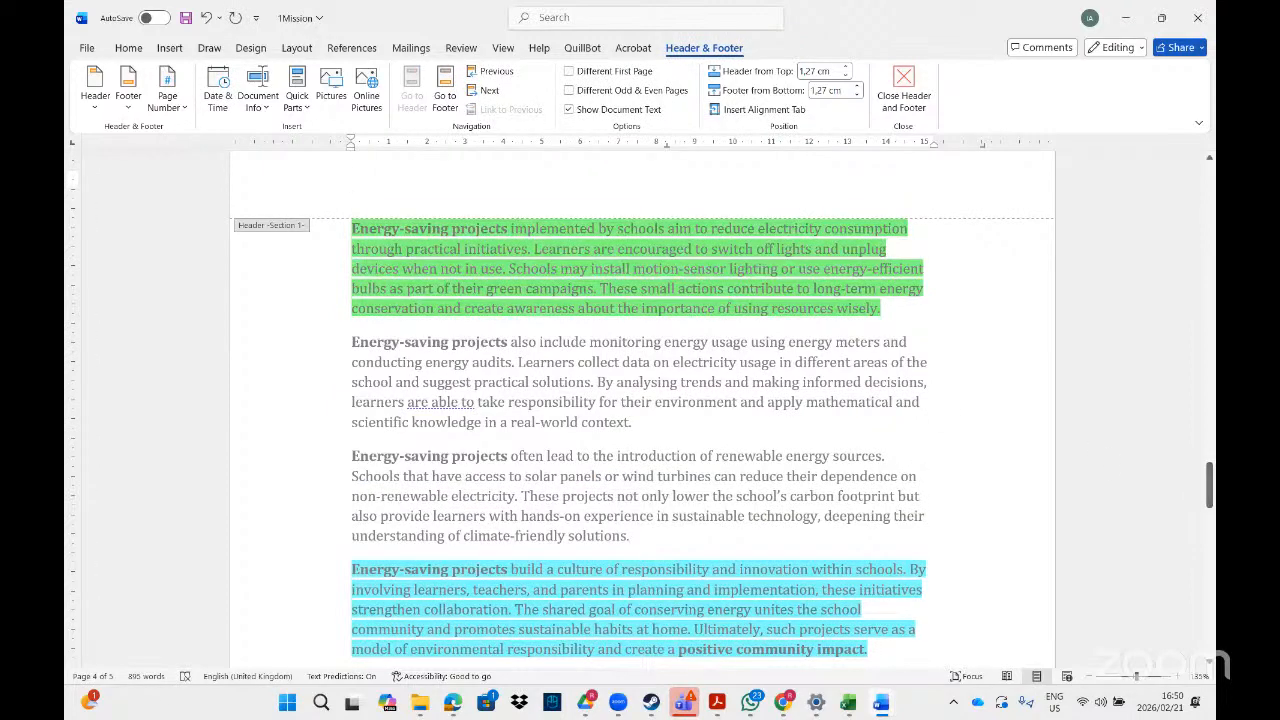
pyautogui.moveTo(1211, 475); pyautogui.dragTo(1210, 558)
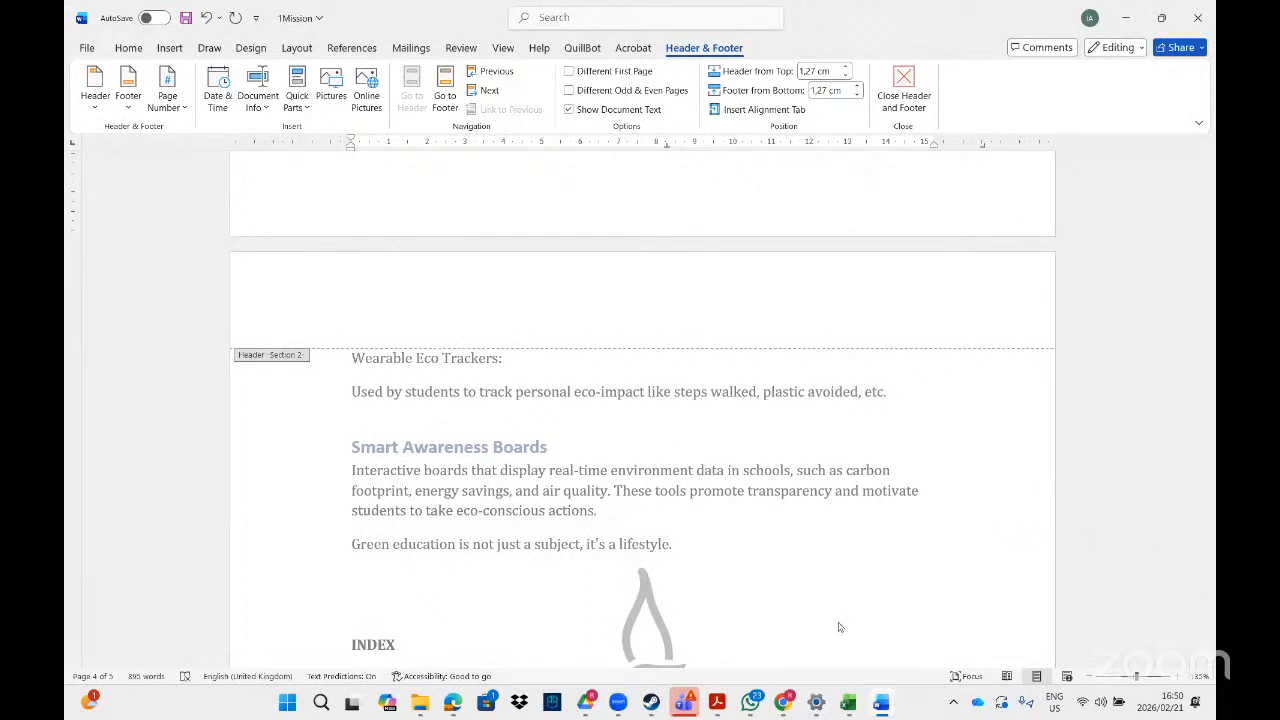
# Check the 2Eco task in the PDF worksheet in Acrobat, return to Word and apply the Recycled paper texture as the 1Mission page background.
pyautogui.click(724, 702)
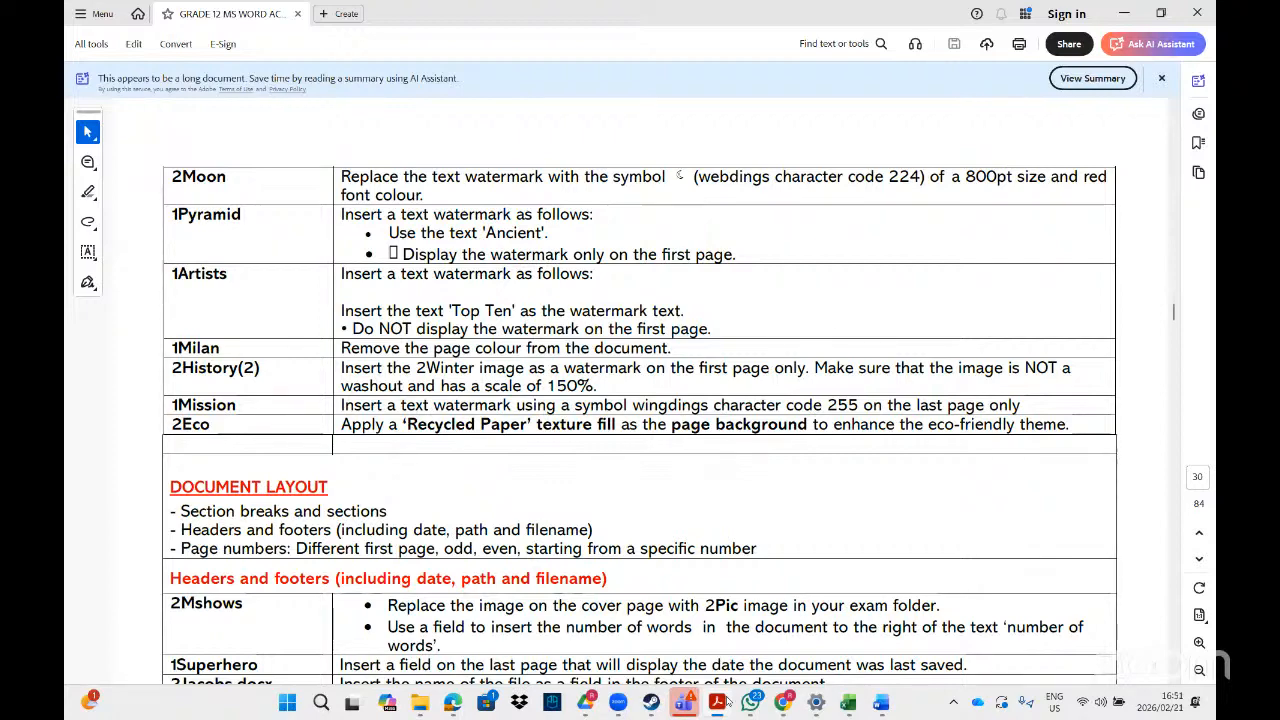
pyautogui.click(727, 701)
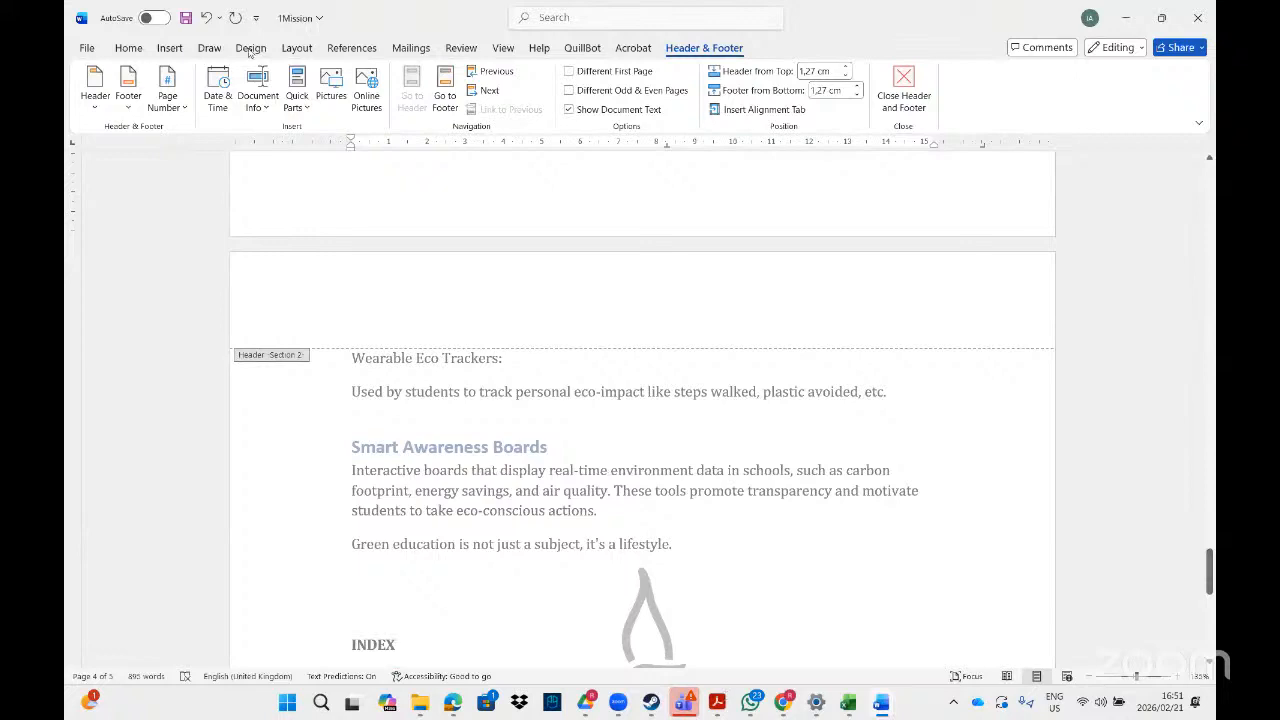
pyautogui.click(250, 50)
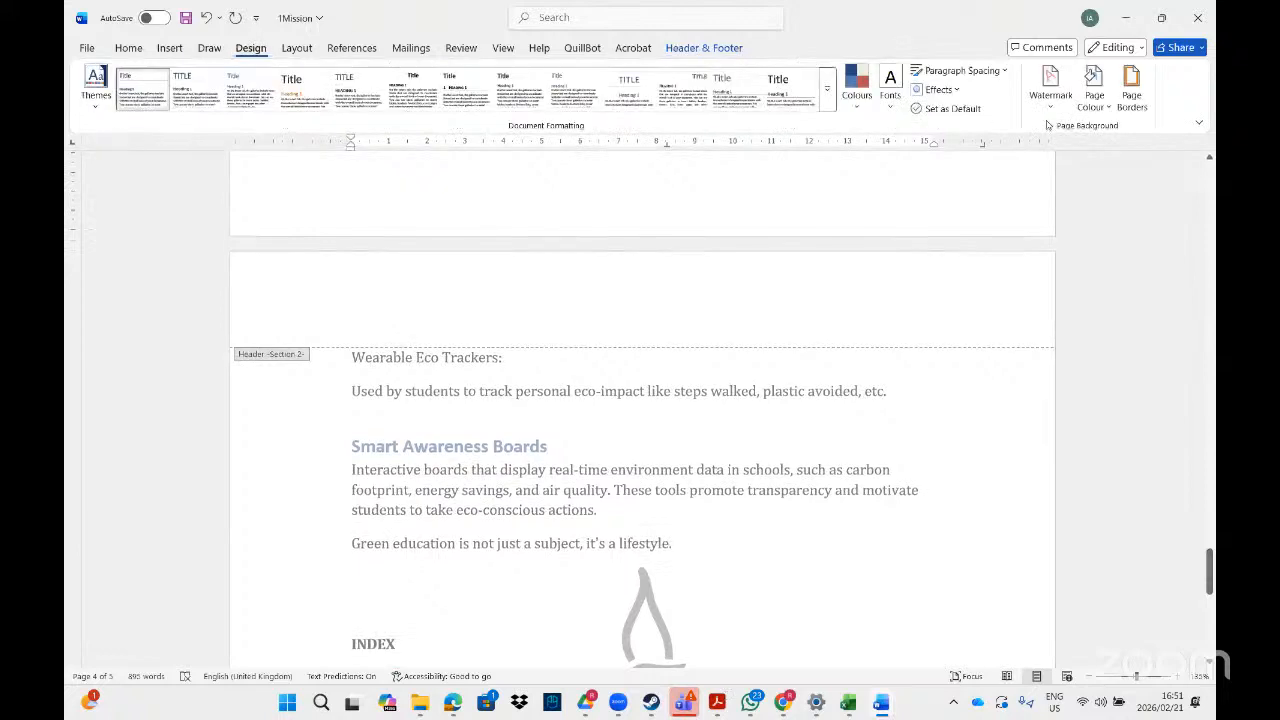
pyautogui.click(1097, 100)
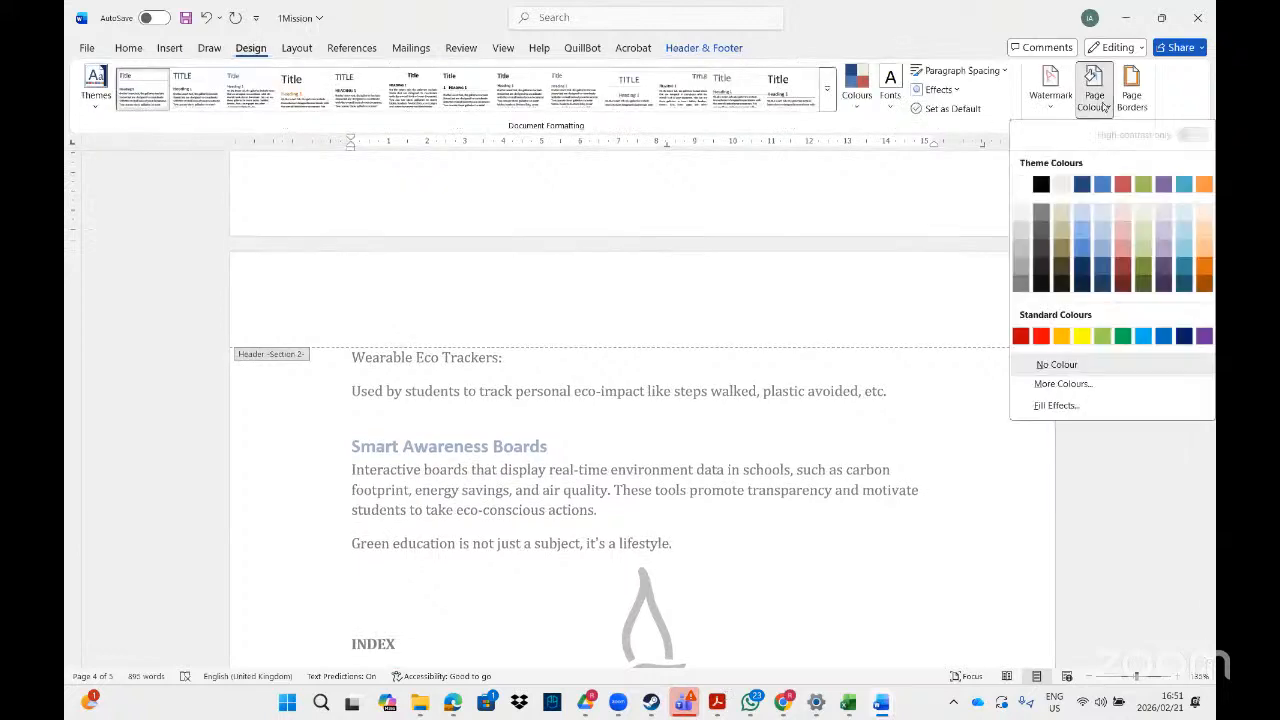
pyautogui.click(1064, 405)
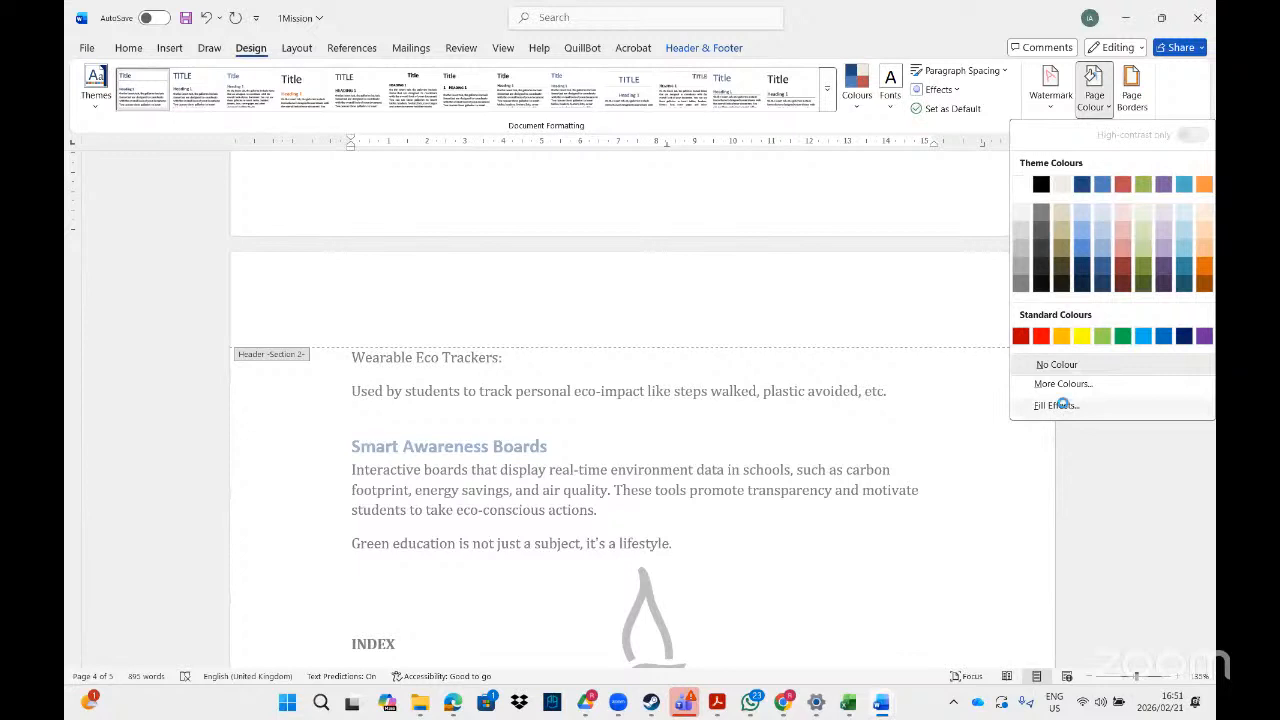
pyautogui.click(543, 189)
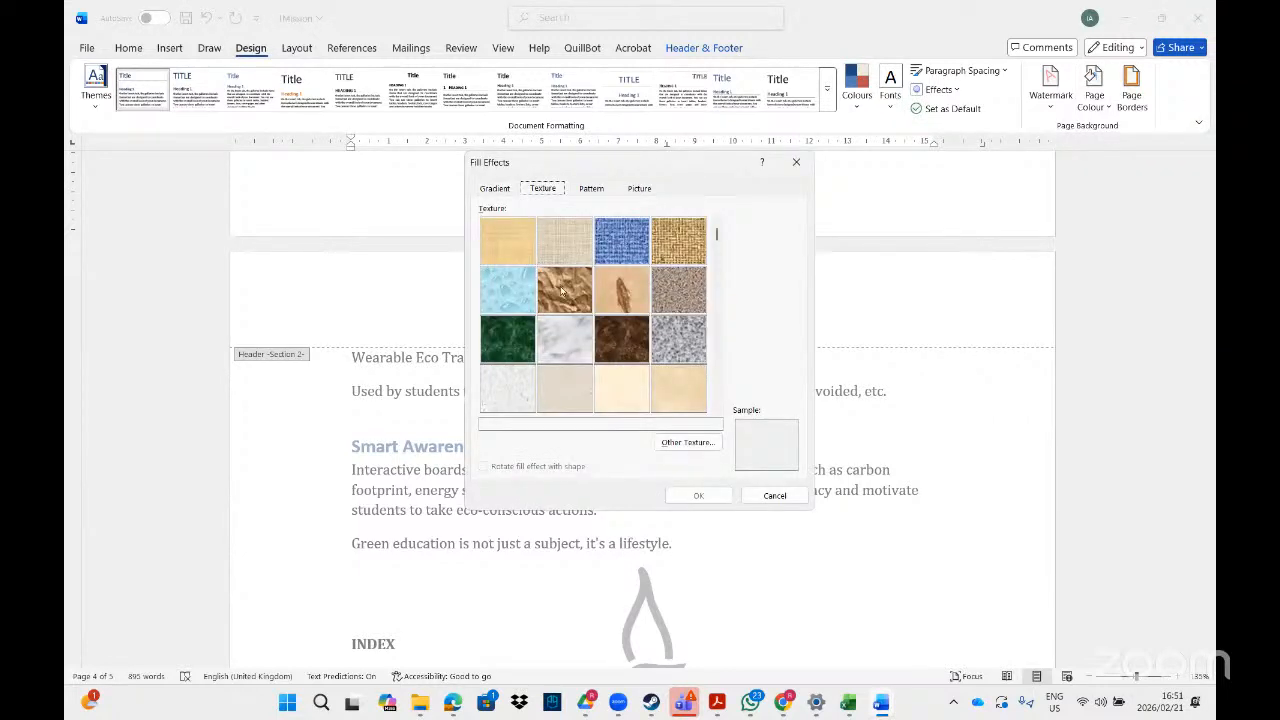
pyautogui.click(517, 343)
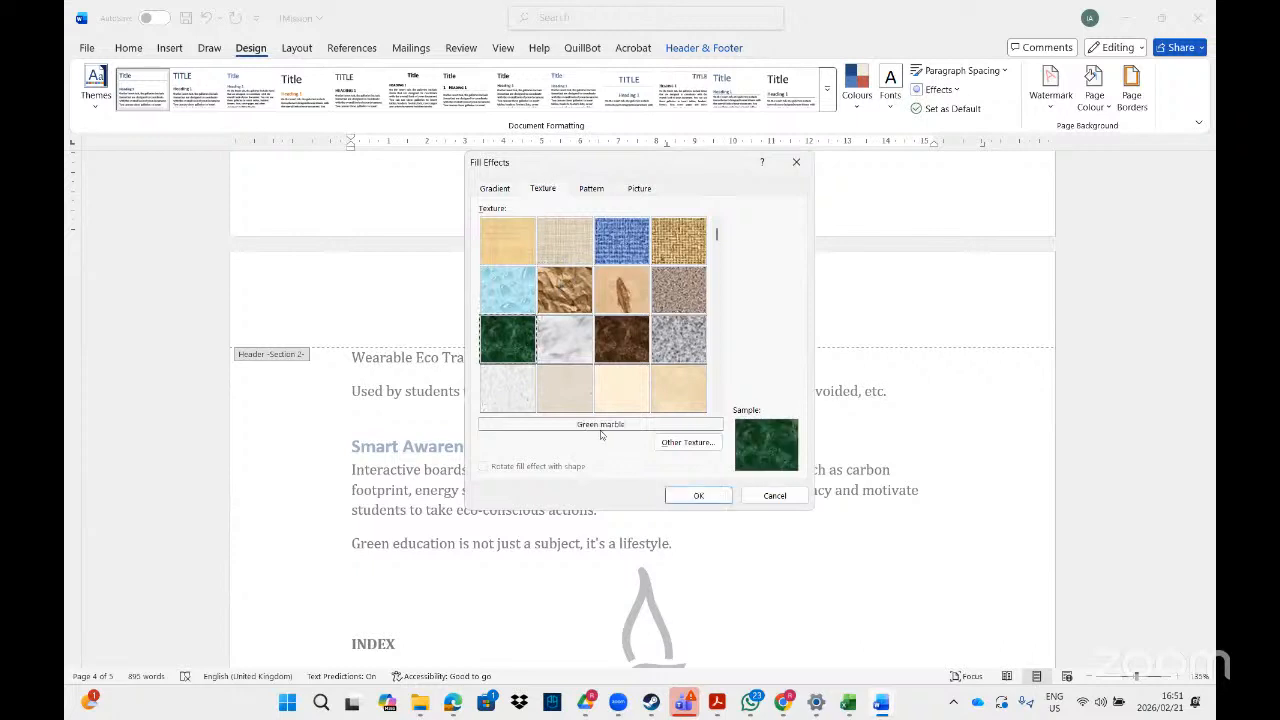
pyautogui.click(561, 350)
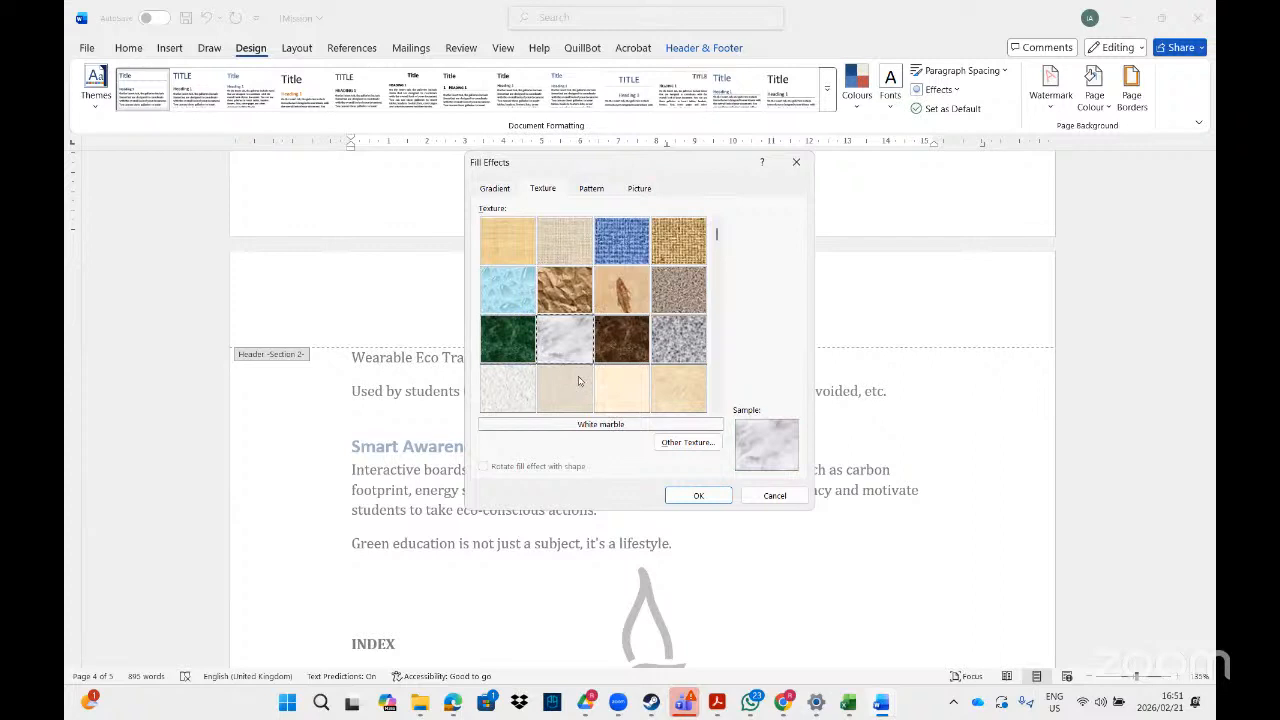
pyautogui.click(578, 381)
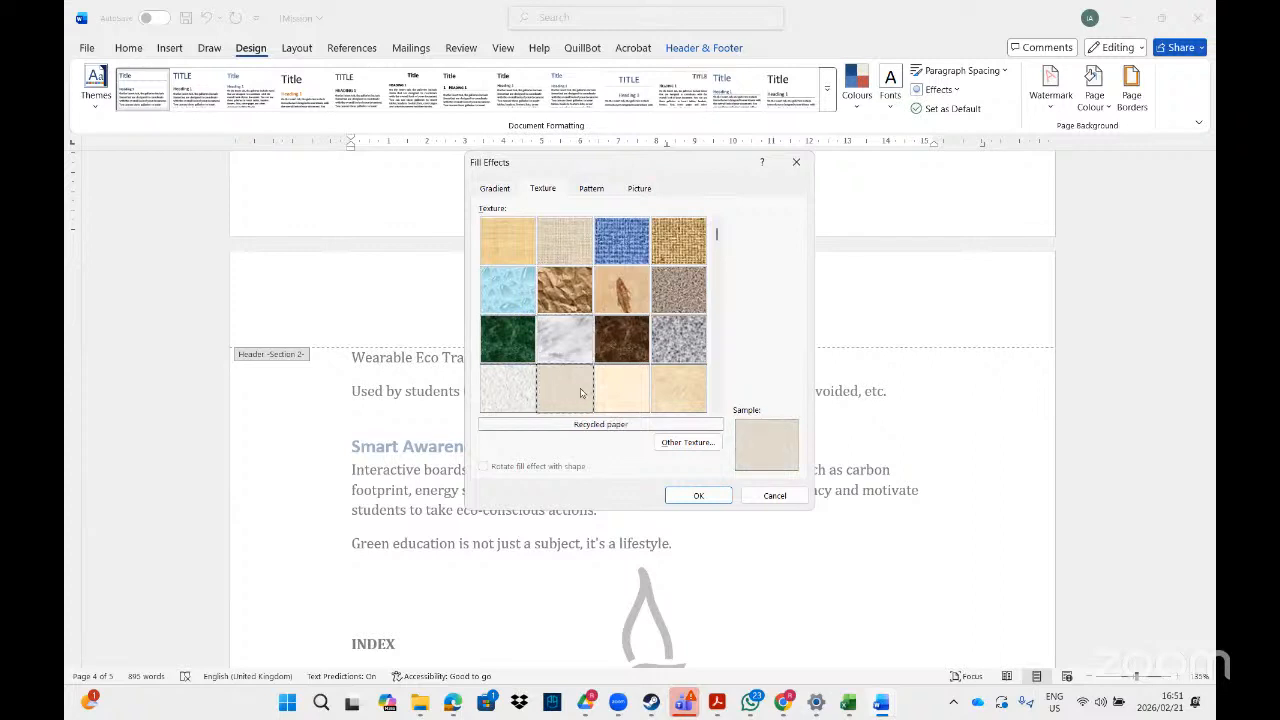
pyautogui.click(709, 497)
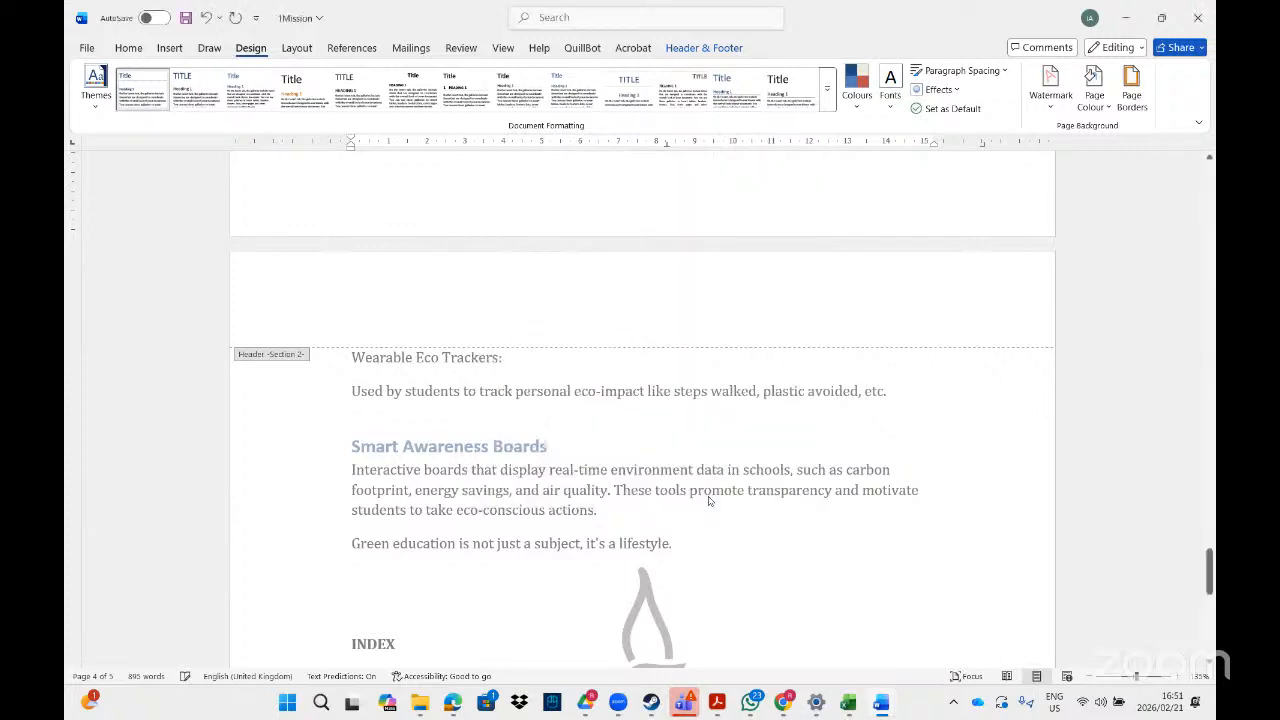